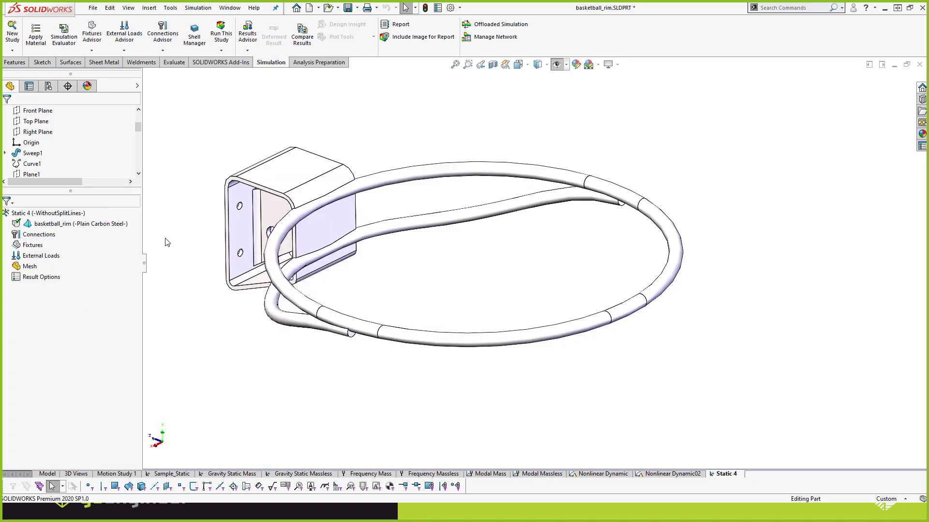
- Apply a Fixed Geometry fixture to the cylindrical faces of the four bolt holes in the bracket's back plate
{"action": "right_click", "coordinate": [30, 246]}
{"action": "left_click", "coordinate": [54, 268]}
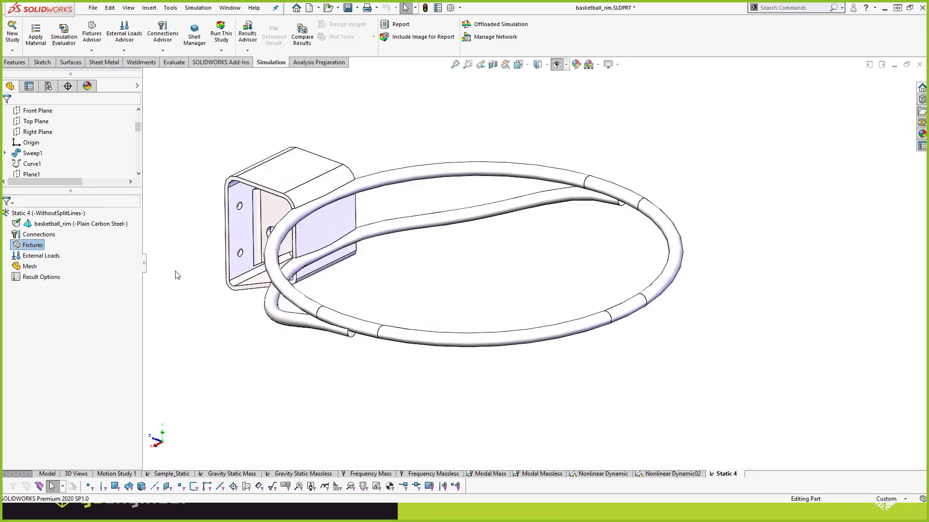
{"action": "middle_click_drag", "start_coordinate": [174, 264], "coordinate": [274, 309]}
{"action": "scroll", "coordinate": [278, 313], "scroll_direction": "down", "scroll_amount": 2}
{"action": "left_click", "coordinate": [282, 316]}
{"action": "scroll", "coordinate": [285, 317], "scroll_direction": "down", "scroll_amount": 3}
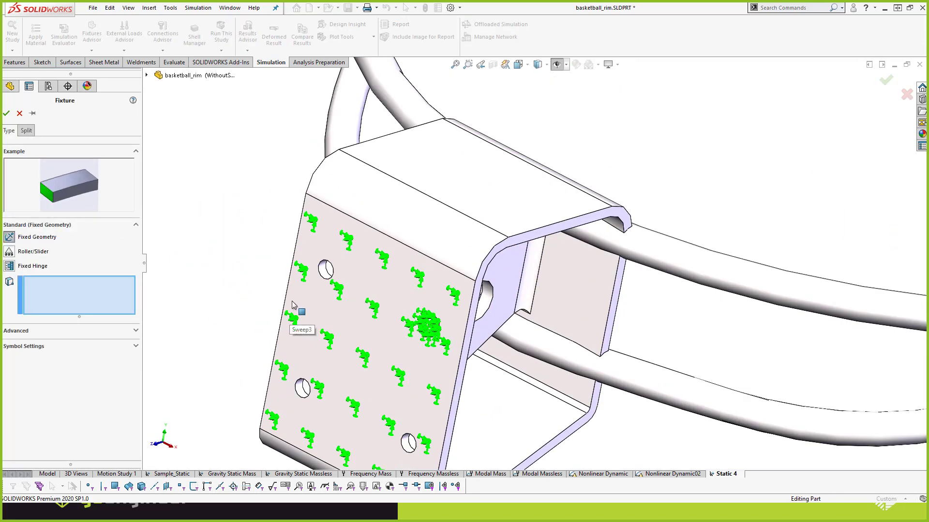
{"action": "left_click", "coordinate": [325, 273]}
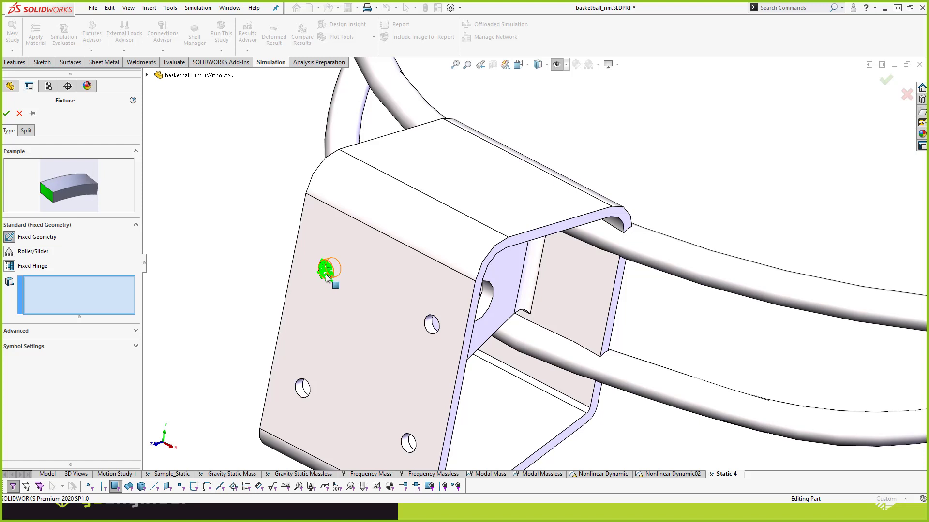
{"action": "left_click", "coordinate": [436, 331]}
{"action": "left_click", "coordinate": [303, 387]}
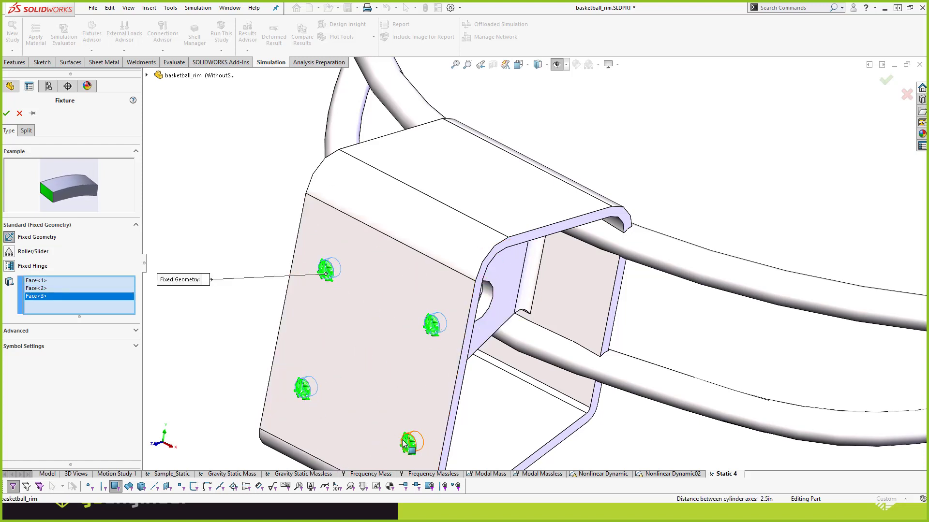
{"action": "left_click", "coordinate": [408, 442]}
{"action": "scroll", "coordinate": [260, 285], "scroll_direction": "up", "scroll_amount": 5}
{"action": "middle_click_drag", "start_coordinate": [595, 253], "coordinate": [498, 245]}
{"action": "left_click", "coordinate": [7, 115]}
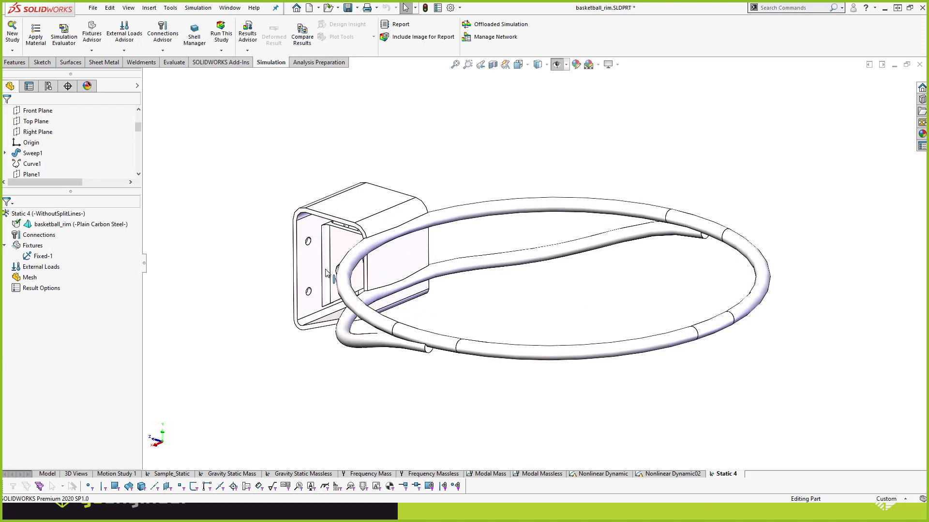
- Add a distributed mass of 260 lb, in English (IPS) units, on the short split face at the rim's front
{"action": "scroll", "coordinate": [636, 305], "scroll_direction": "down", "scroll_amount": 3}
{"action": "scroll", "coordinate": [648, 315], "scroll_direction": "up", "scroll_amount": 4}
{"action": "scroll", "coordinate": [648, 315], "scroll_direction": "down", "scroll_amount": 3}
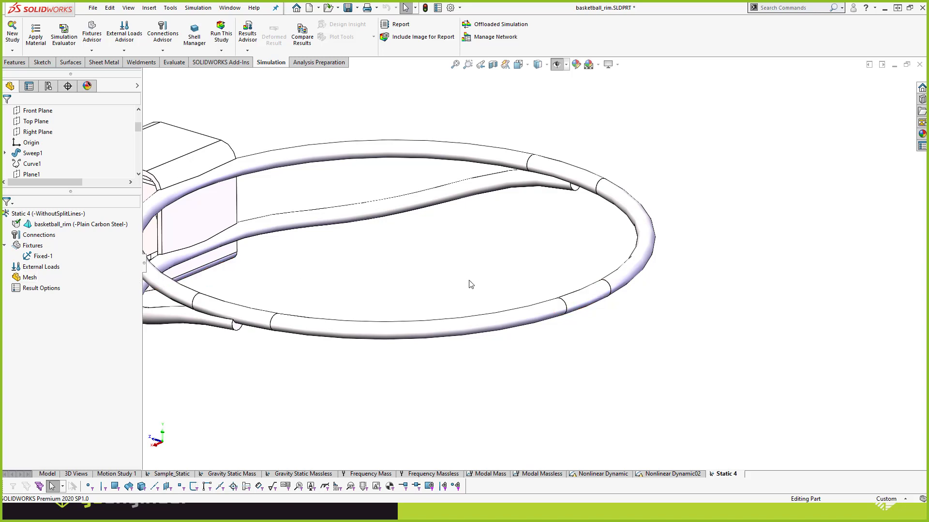
{"action": "right_click", "coordinate": [51, 272]}
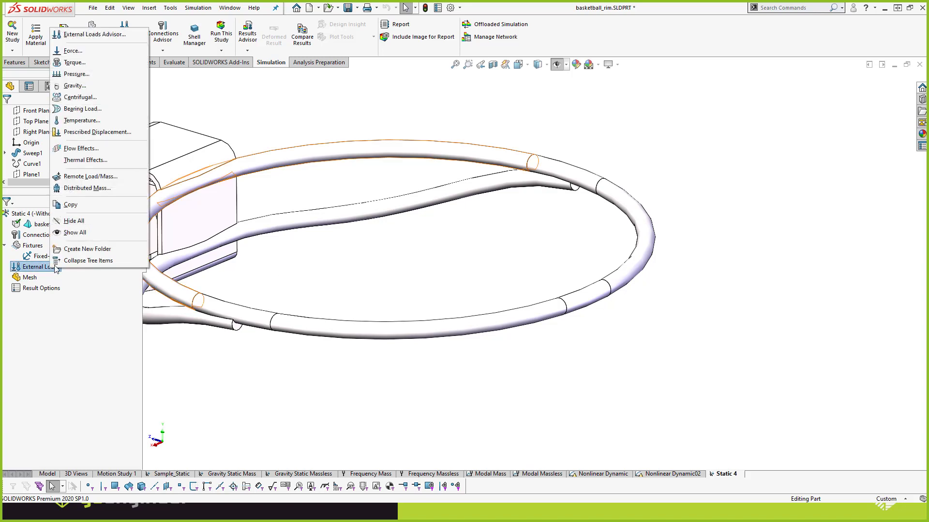
{"action": "left_click", "coordinate": [83, 189]}
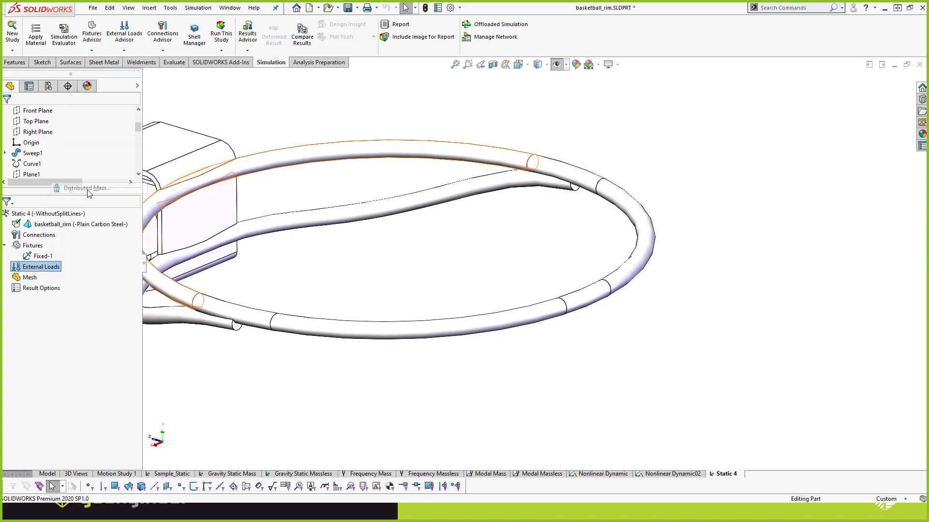
{"action": "left_click", "coordinate": [599, 303]}
{"action": "left_click", "coordinate": [48, 225]}
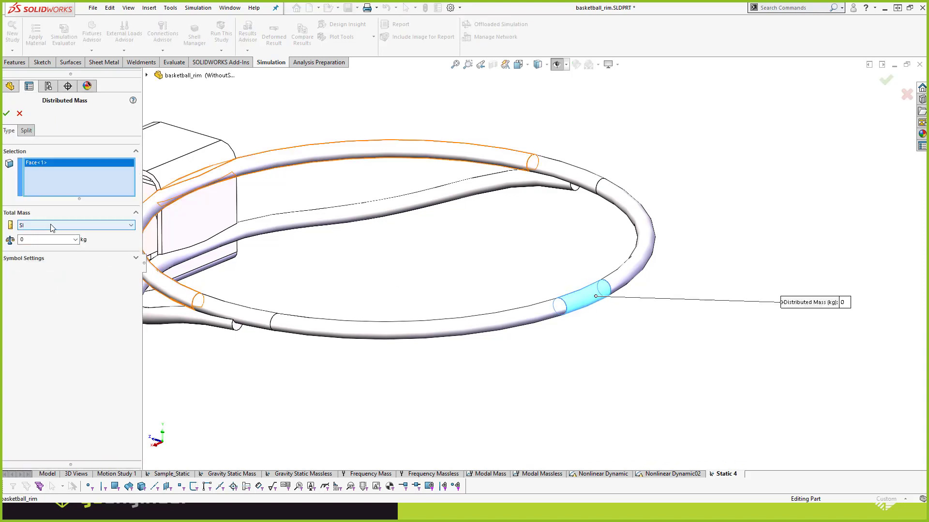
{"action": "left_click", "coordinate": [45, 241]}
{"action": "left_click", "coordinate": [45, 240]}
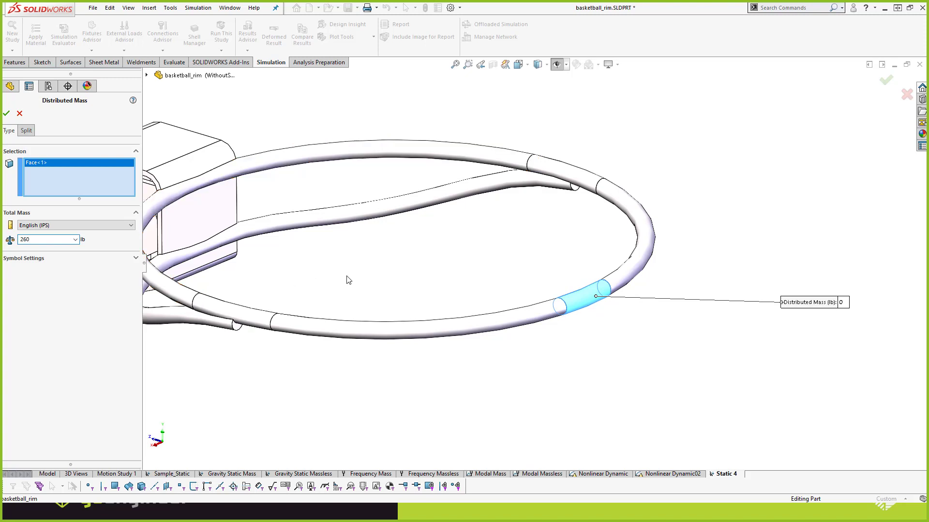
{"action": "left_click", "coordinate": [349, 277]}
{"action": "left_click", "coordinate": [7, 113]}
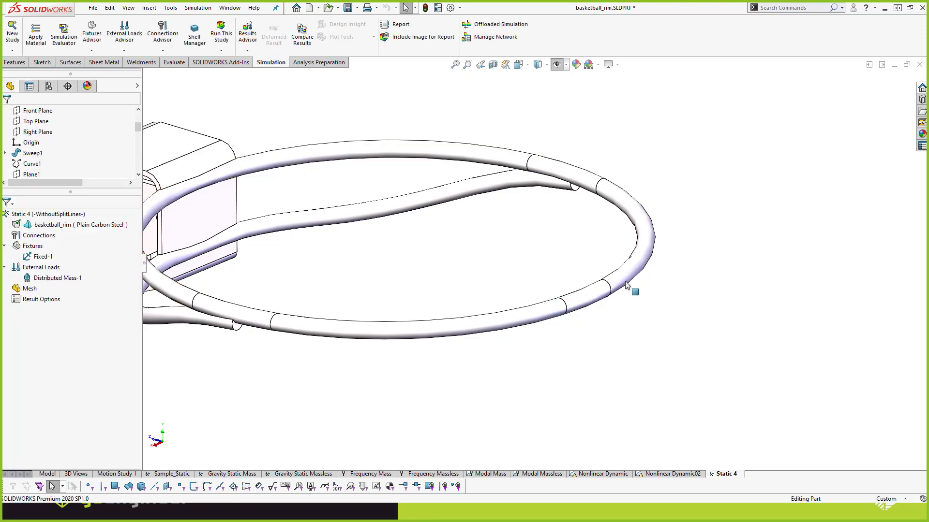
{"action": "scroll", "coordinate": [562, 289], "scroll_direction": "up", "scroll_amount": 3}
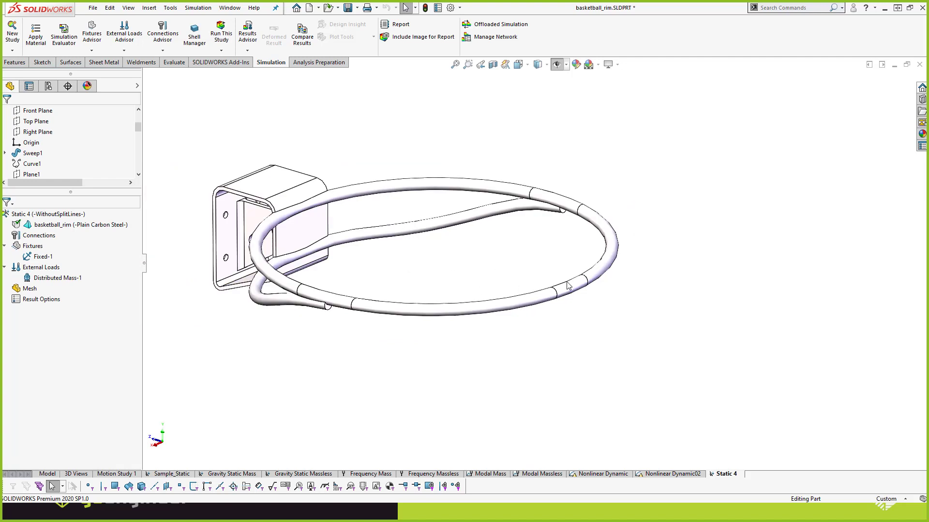
{"action": "middle_click_drag", "start_coordinate": [574, 290], "coordinate": [504, 284]}
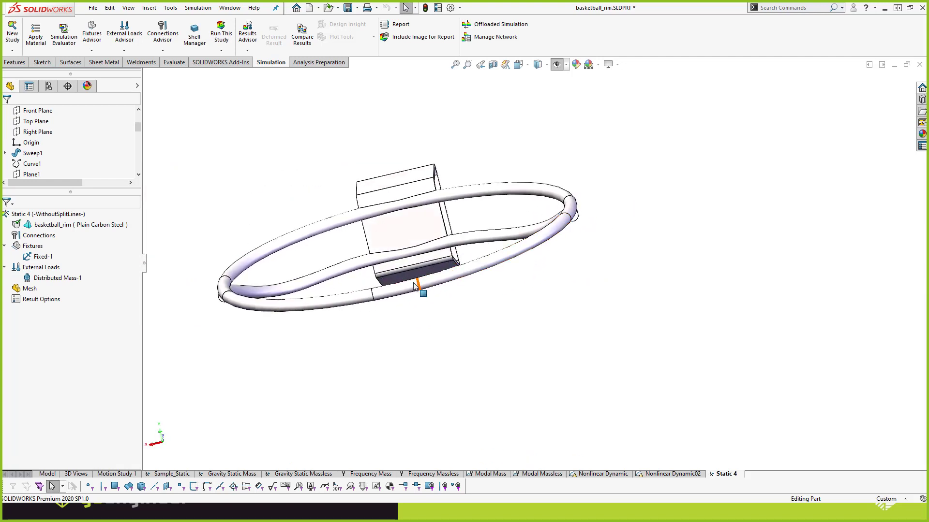
{"action": "middle_click_drag", "start_coordinate": [415, 287], "coordinate": [481, 233]}
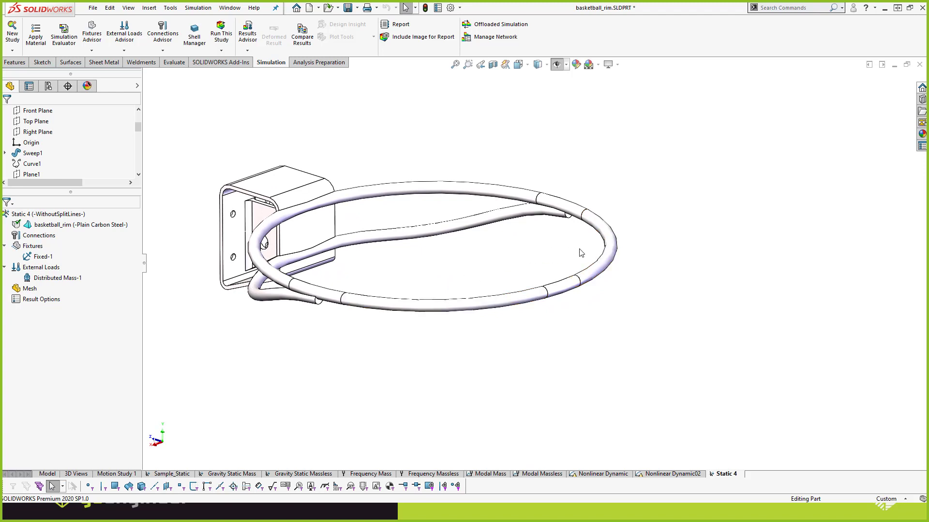
{"action": "left_click", "coordinate": [563, 285]}
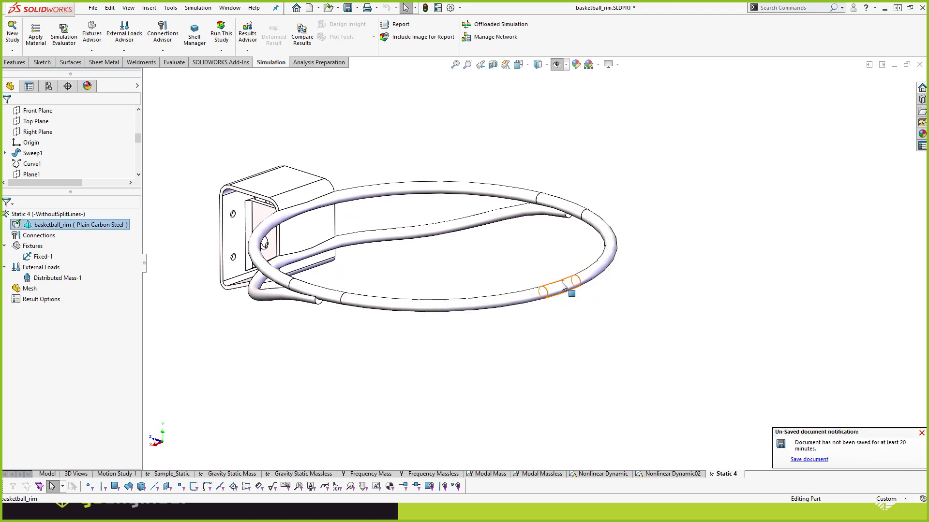
{"action": "left_click", "coordinate": [554, 338]}
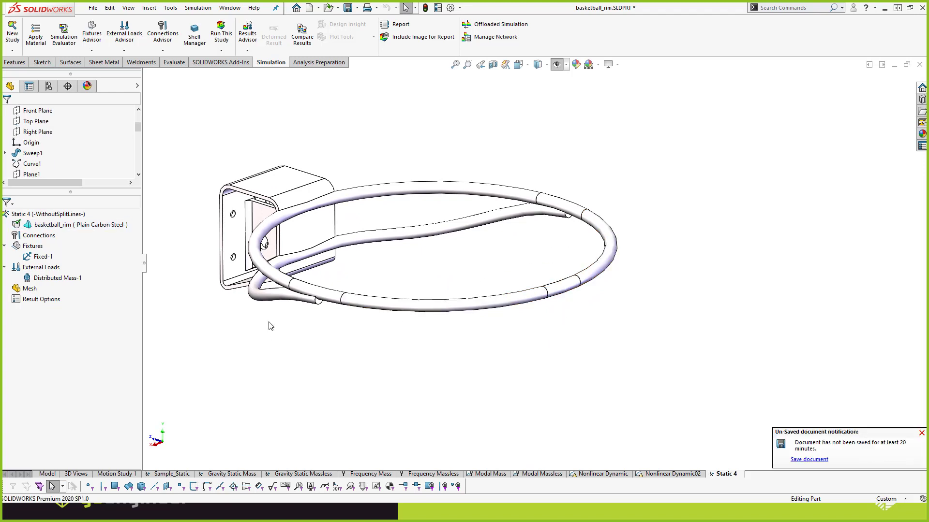
- Add a gravity load of 9.81 m/s^2 normal to the Top Plane, with its direction reversed
{"action": "right_click", "coordinate": [38, 269]}
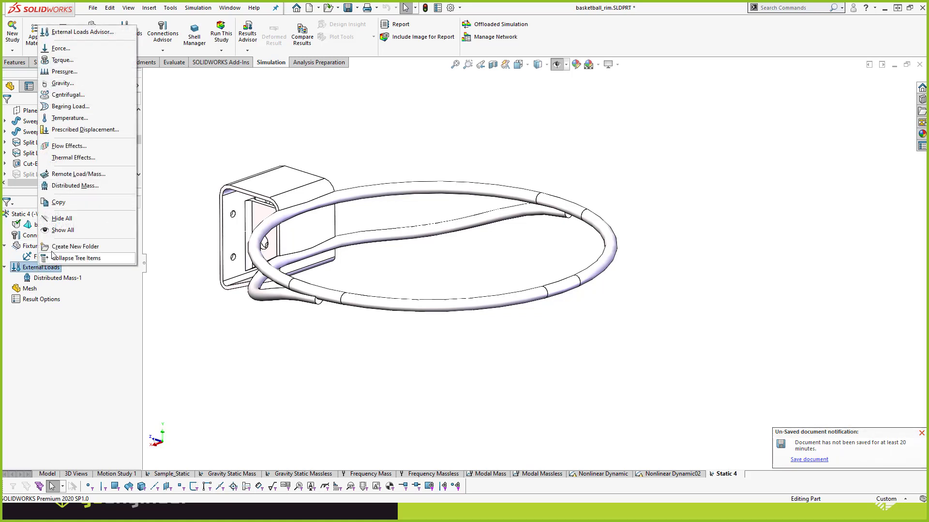
{"action": "left_click", "coordinate": [63, 83]}
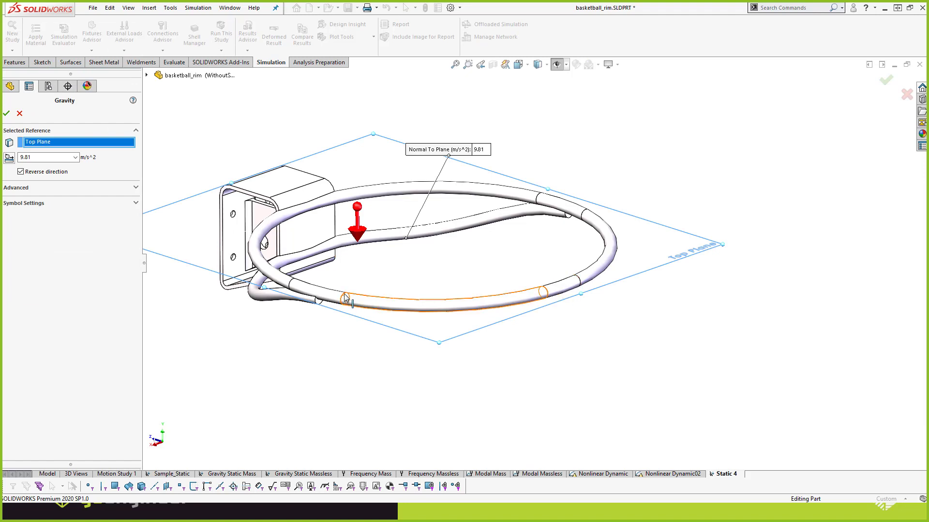
{"action": "left_click", "coordinate": [7, 114]}
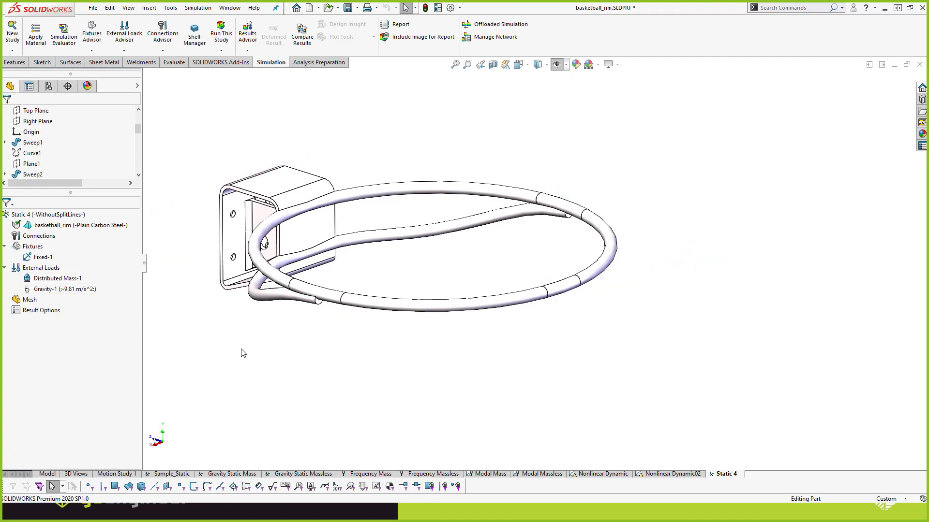
- Create a standard mesh of the rim with a global element size of 0.5 in
{"action": "right_click", "coordinate": [30, 301]}
{"action": "left_click", "coordinate": [70, 335]}
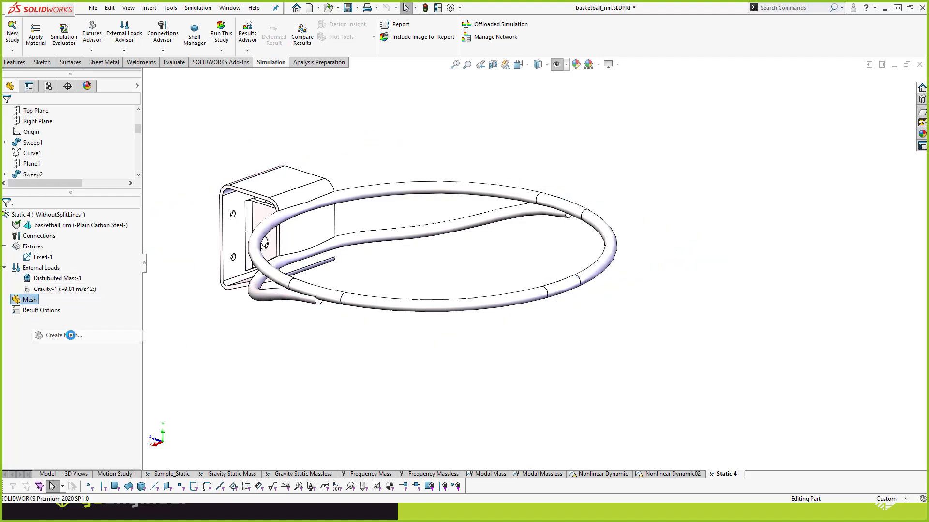
{"action": "left_click", "coordinate": [37, 214]}
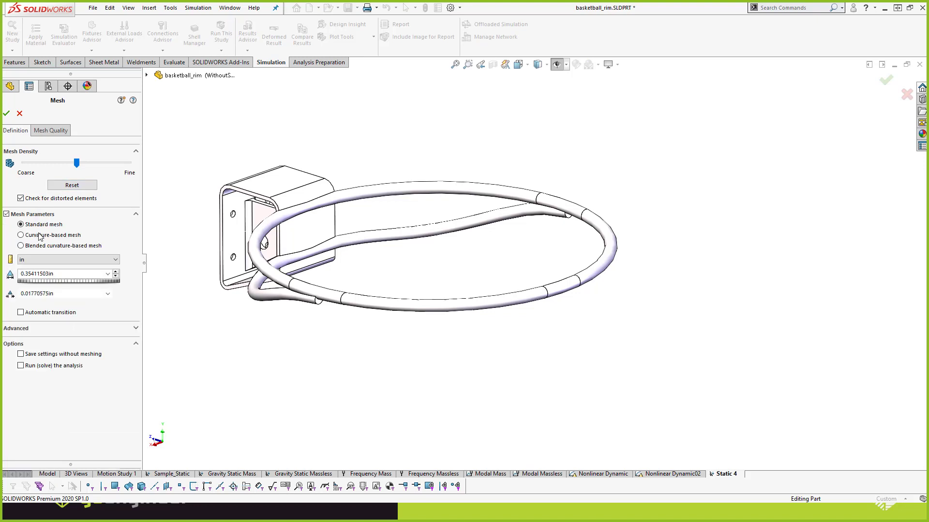
{"action": "double_click", "coordinate": [69, 275]}
{"action": "type", "text": "0.5"}
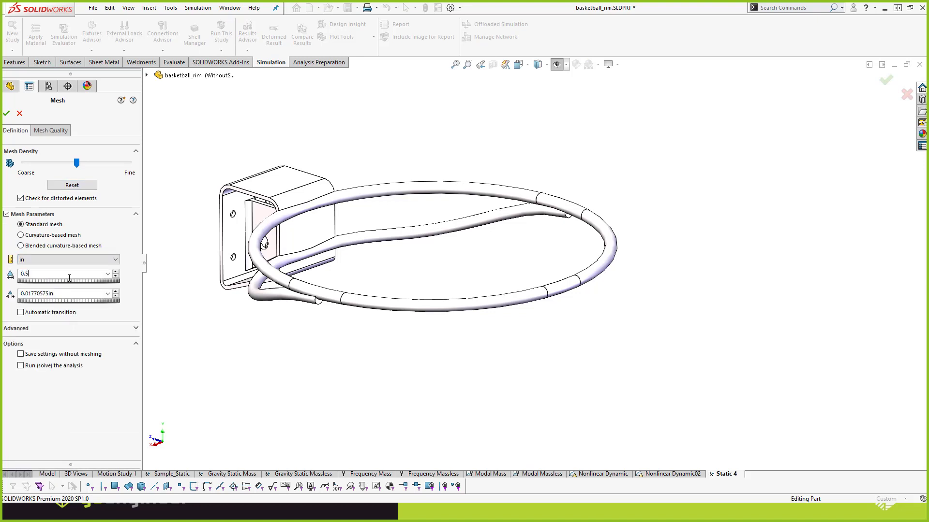
{"action": "left_click", "coordinate": [202, 325]}
{"action": "left_click", "coordinate": [7, 114]}
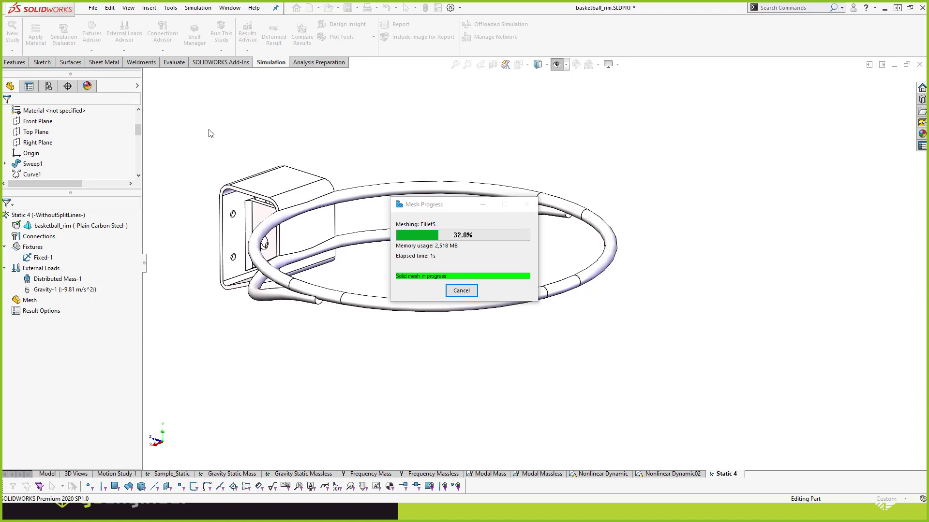
- Run the Static 4 study and display its resultant displacement plot
{"action": "right_click", "coordinate": [44, 217]}
{"action": "left_click", "coordinate": [63, 224]}
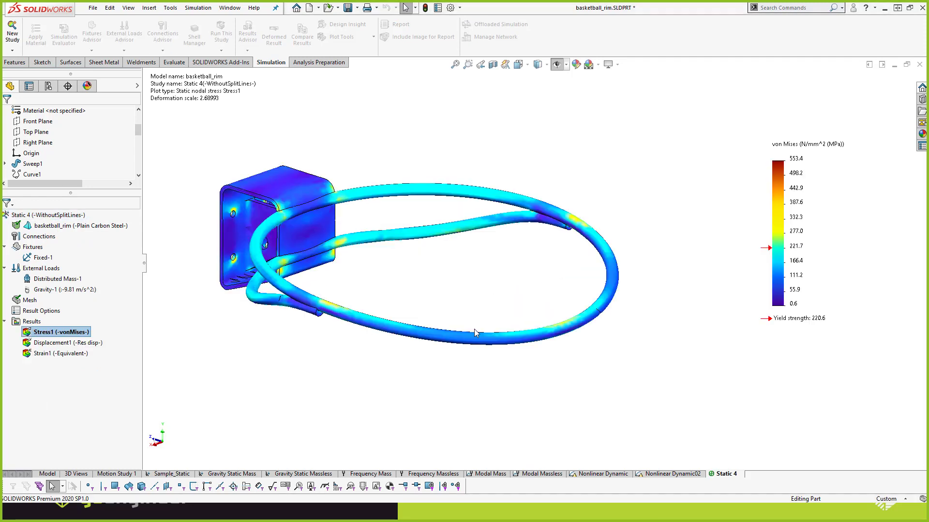
{"action": "double_click", "coordinate": [78, 343]}
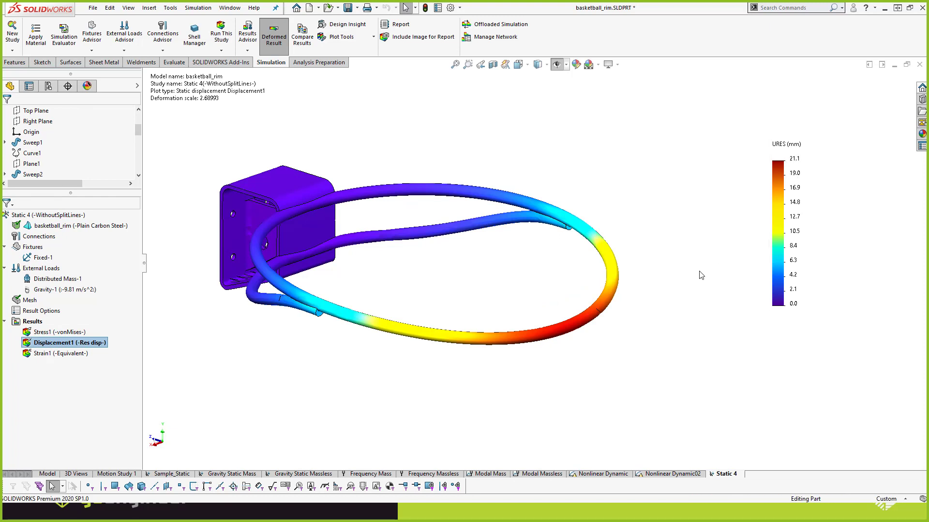
- Open Calculator, divide 9.81 by 0.0211 and take the square root of the quotient
{"action": "key", "text": "super"}
{"action": "type", "text": "calc"}
{"action": "key", "text": "Return"}
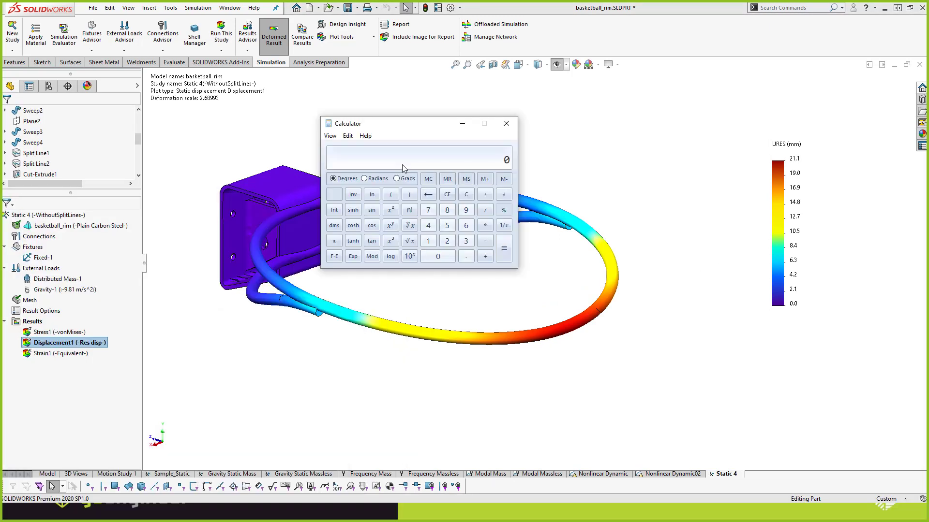
{"action": "type", "text": "9.81 / 0.0211"}
{"action": "key", "text": "Return"}
{"action": "left_click", "coordinate": [504, 194]}
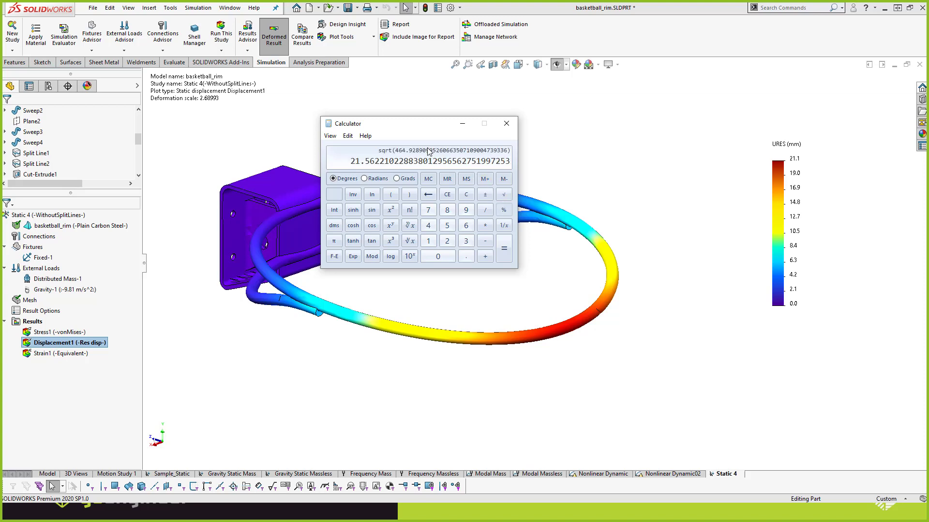
- Divide the square root by 2 and by 3.14159 to get the resonant frequency, and close Calculator
{"action": "type", "text": "/2"}
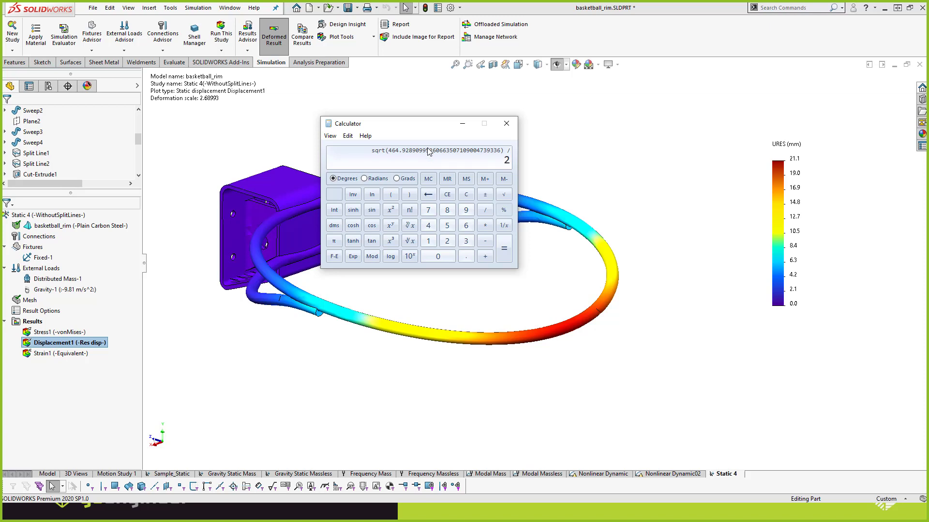
{"action": "type", "text": "/3.14159"}
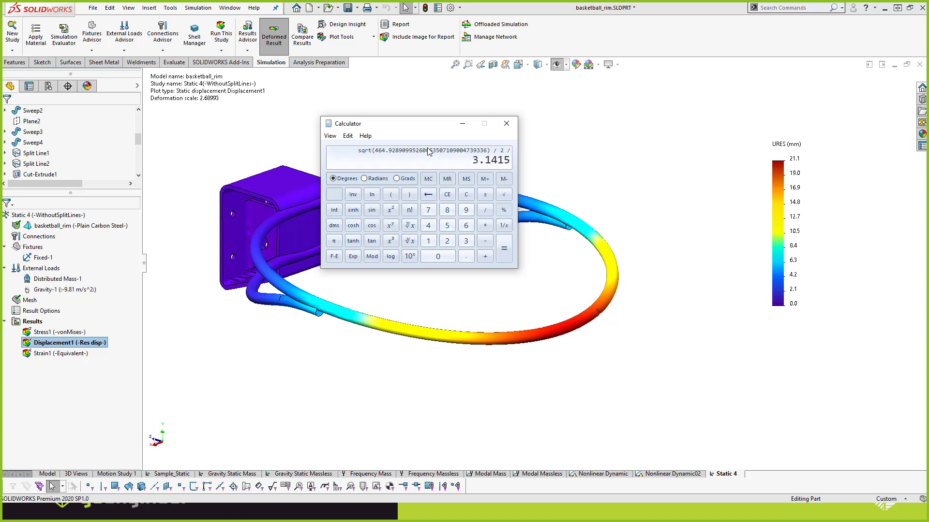
{"action": "key", "text": "Return"}
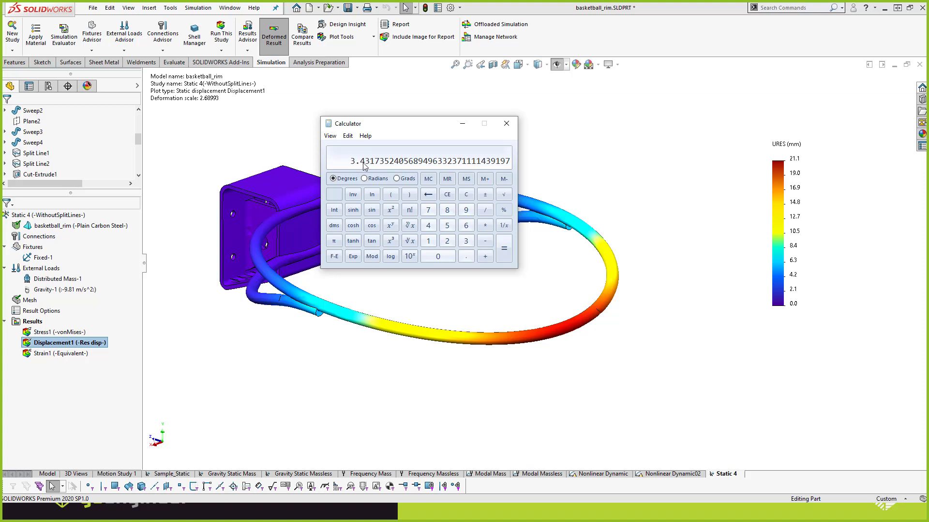
{"action": "left_click", "coordinate": [506, 123]}
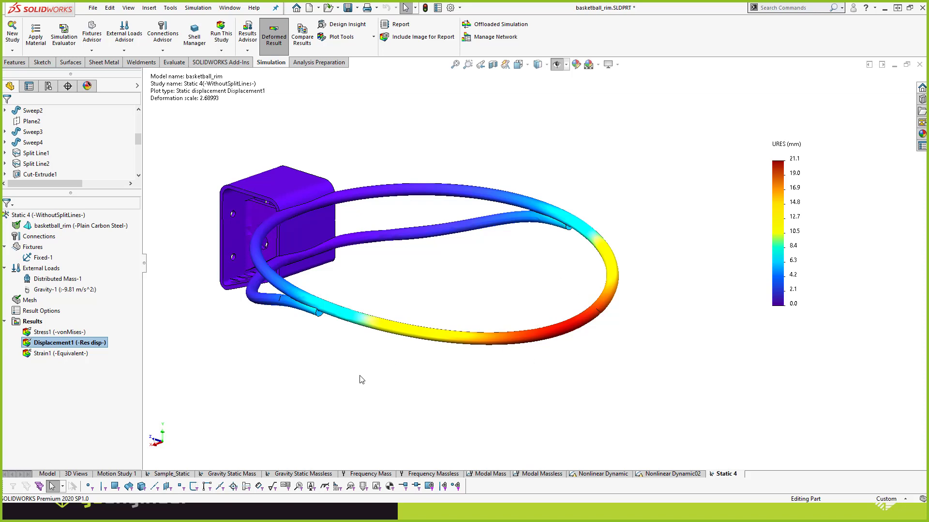
- Switch to the Vibration Webinar slide show in PowerPoint and advance past the resonant-frequency formula to the study comparison
{"action": "key", "text": "alt+Tab"}
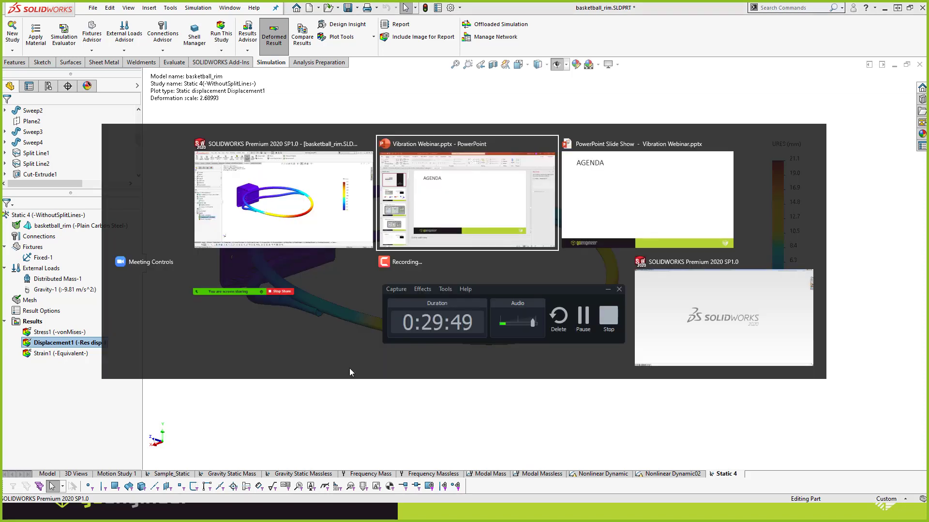
{"action": "key", "text": "alt+Tab"}
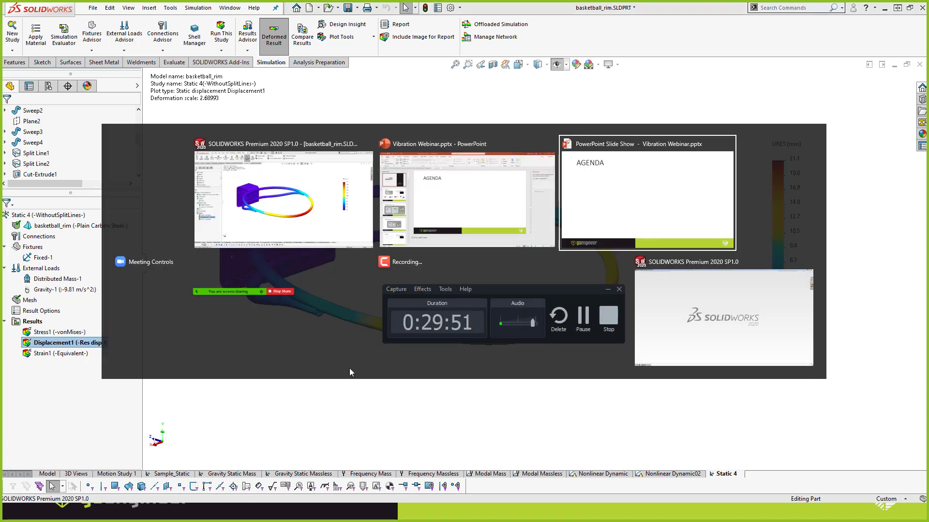
{"action": "left_click", "coordinate": [349, 368]}
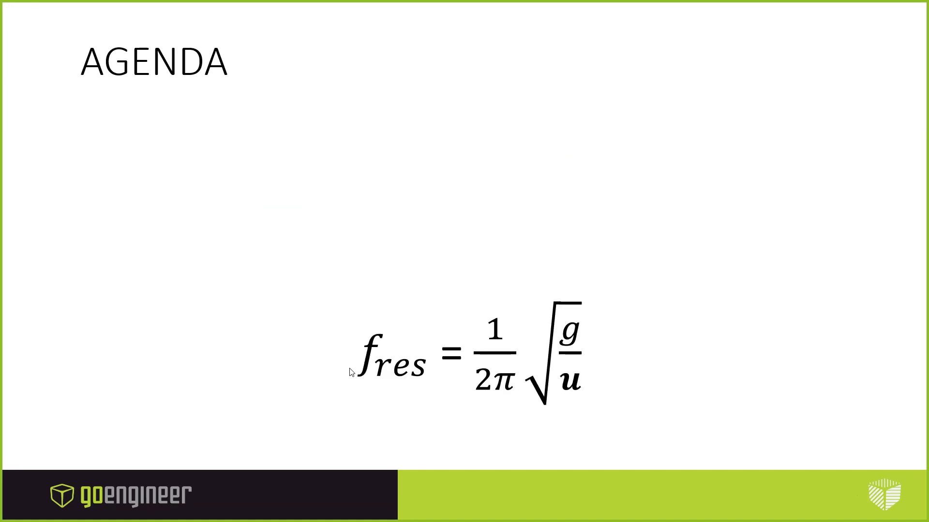
{"action": "left_click", "coordinate": [350, 370]}
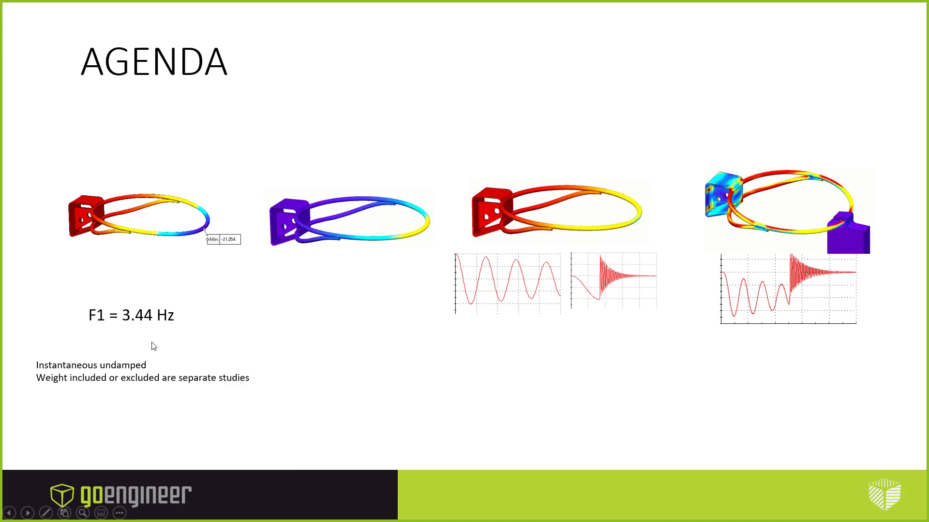
- Advance the slide show to the frequency study animation and switch to SOLIDWORKS with the basketball_rim part
{"action": "left_click", "coordinate": [335, 242]}
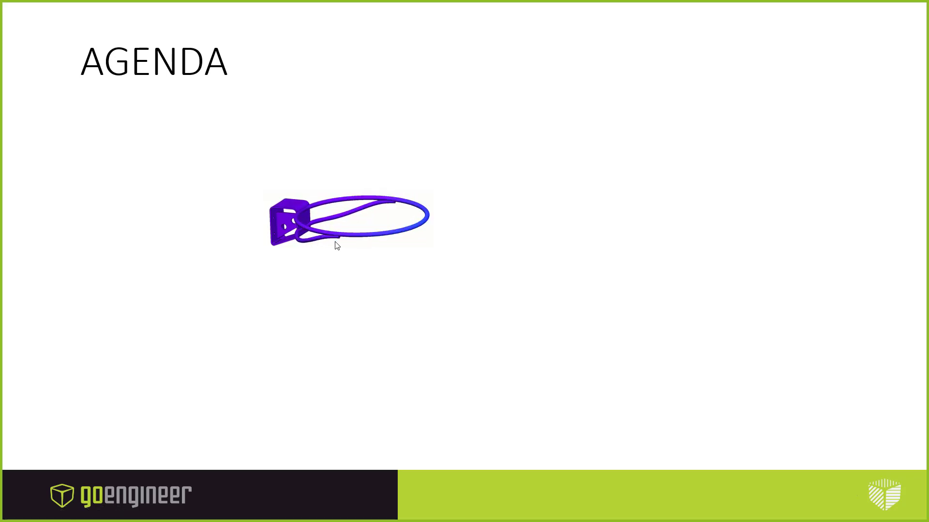
{"action": "key", "text": "alt+Tab"}
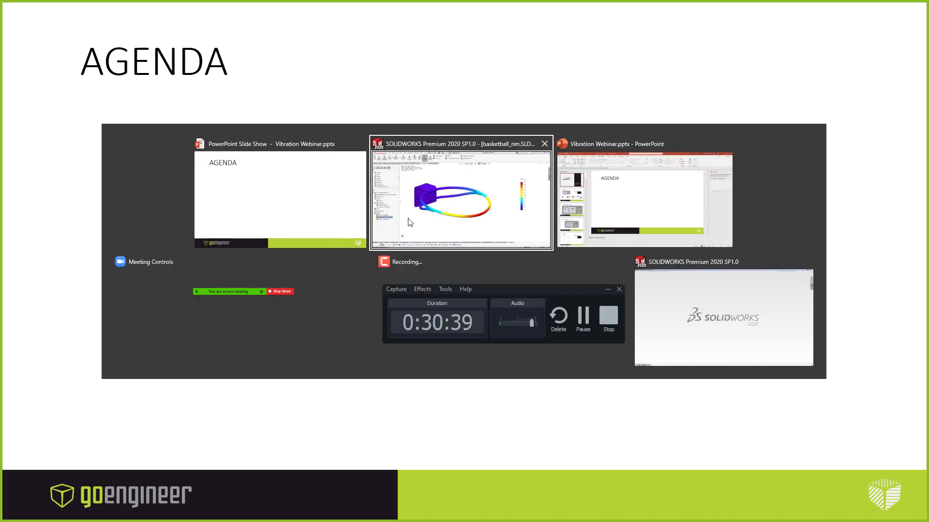
{"action": "left_click", "coordinate": [468, 208]}
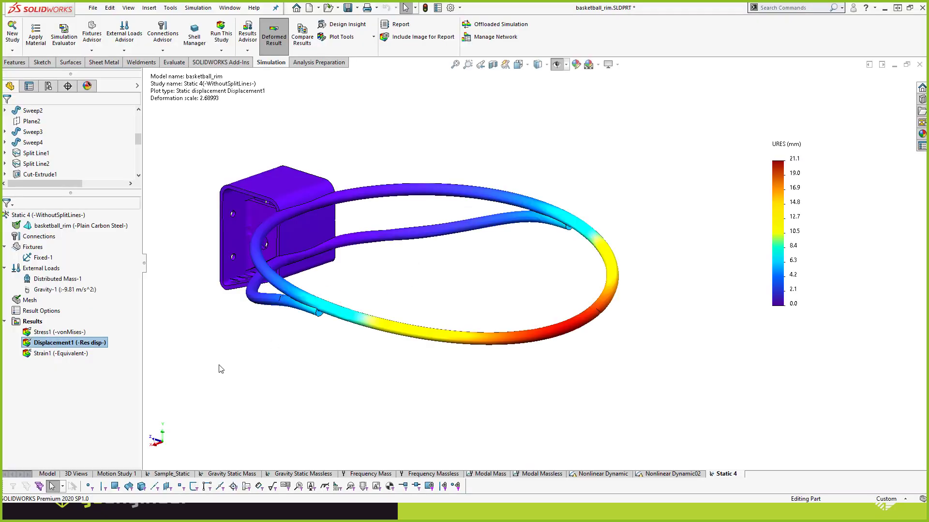
{"action": "left_click", "coordinate": [54, 279]}
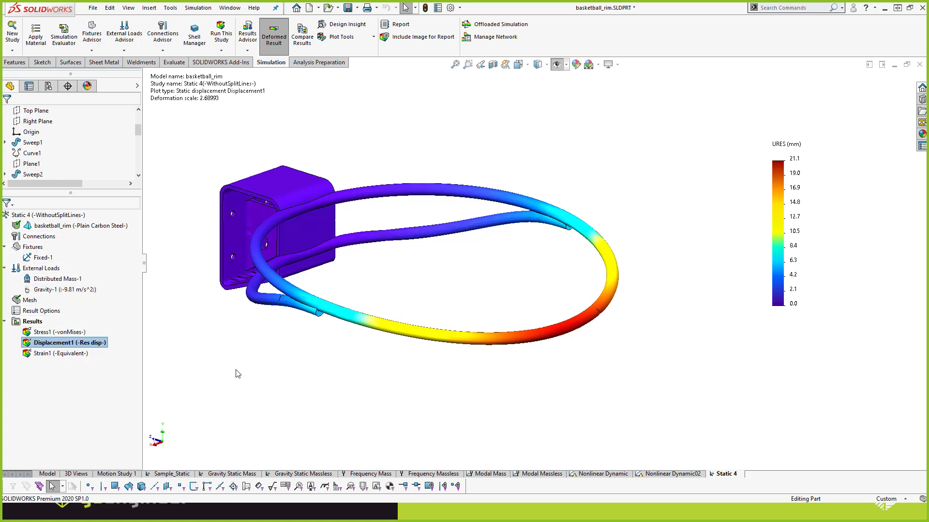
- Create a new Frequency simulation study under the default name Frequency 3
{"action": "left_click", "coordinate": [198, 8]}
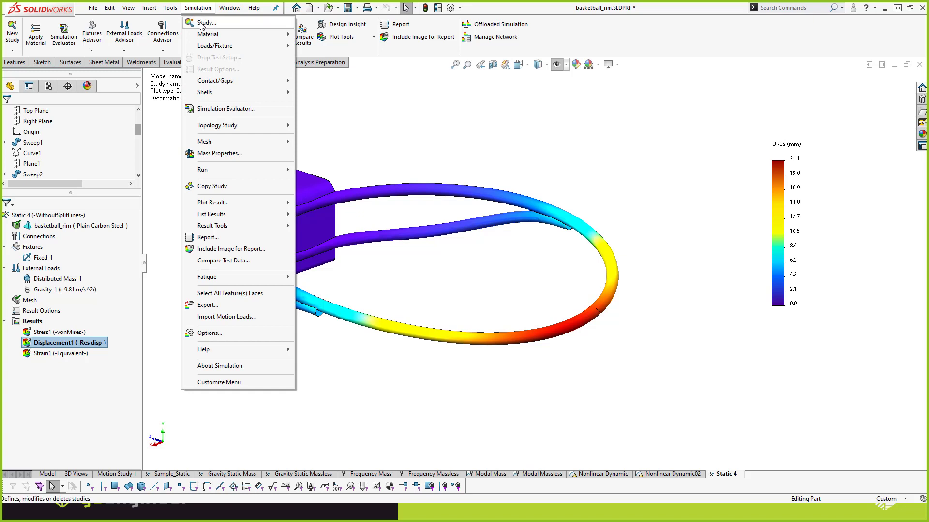
{"action": "left_click", "coordinate": [205, 23]}
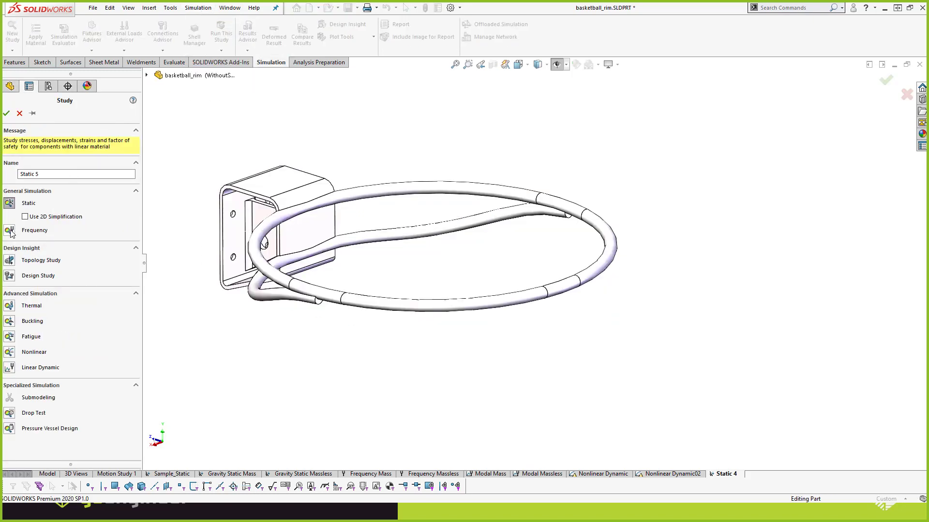
{"action": "left_click", "coordinate": [10, 231]}
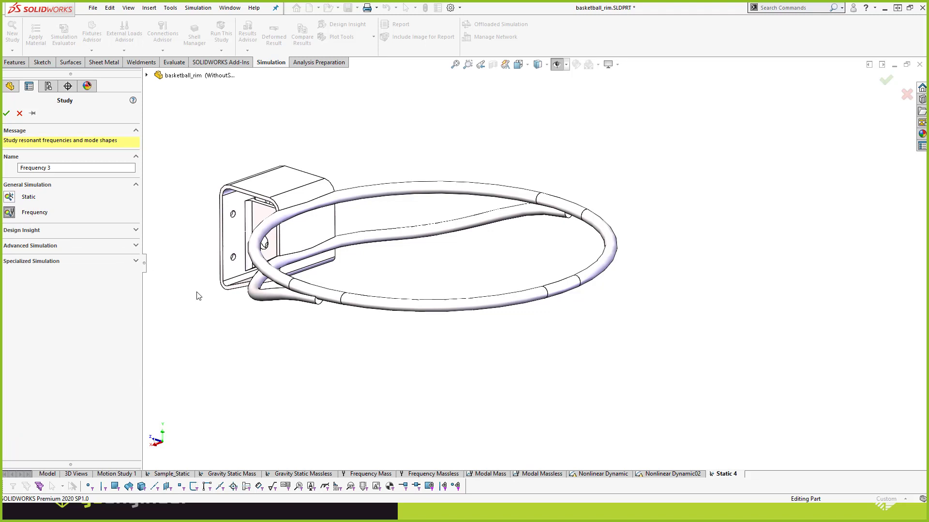
{"action": "left_click", "coordinate": [7, 113]}
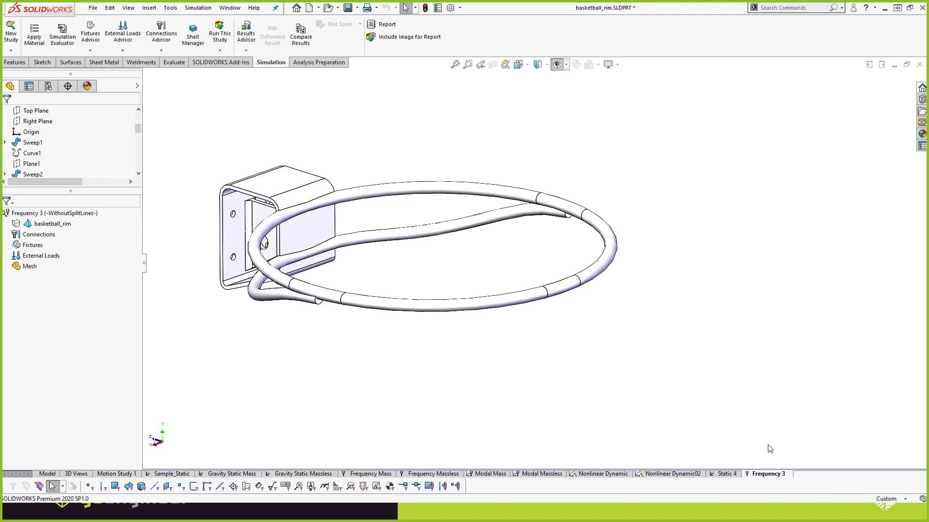
- Copy the material, fixed fixture, distributed mass, gravity and mesh from the Static 4 study into Frequency 3
{"action": "left_click", "coordinate": [719, 475]}
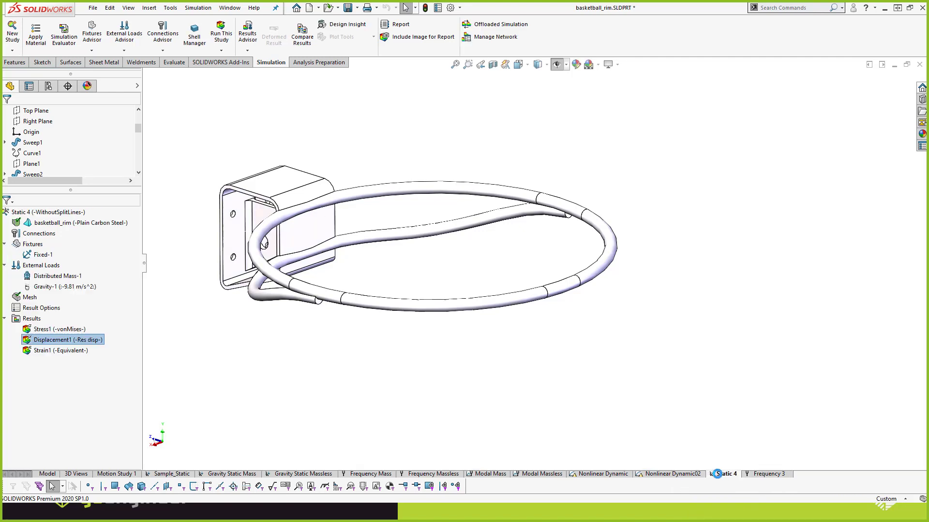
{"action": "left_click", "coordinate": [51, 276]}
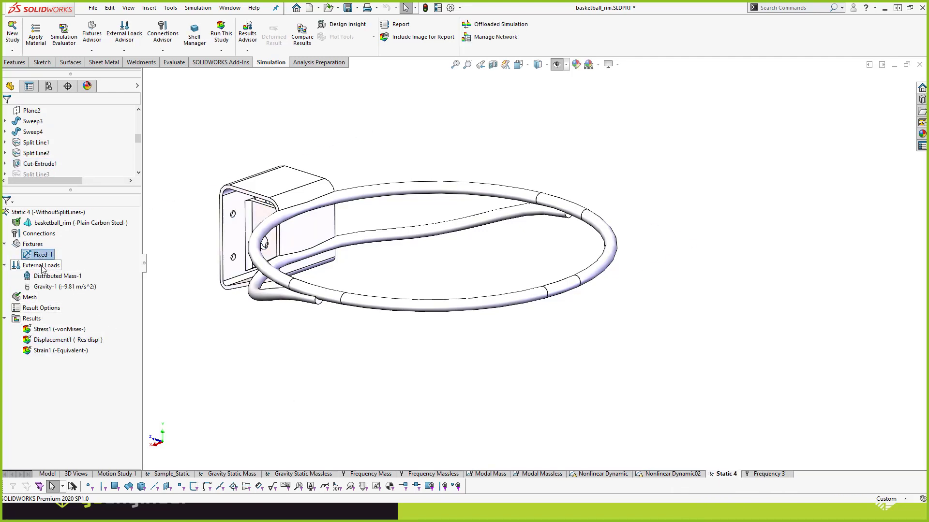
{"action": "left_click", "coordinate": [54, 286], "text": "ctrl"}
{"action": "left_click", "coordinate": [53, 222], "text": "ctrl"}
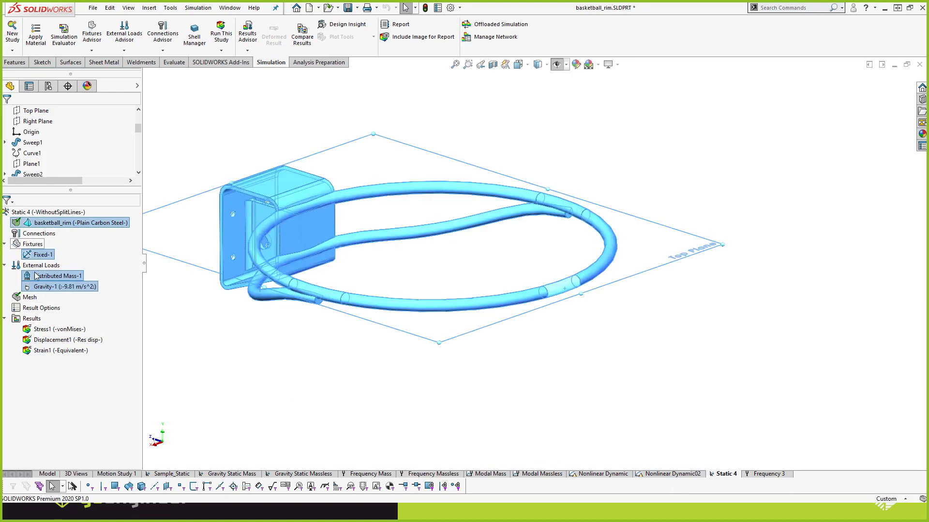
{"action": "left_click", "coordinate": [29, 297], "text": "ctrl"}
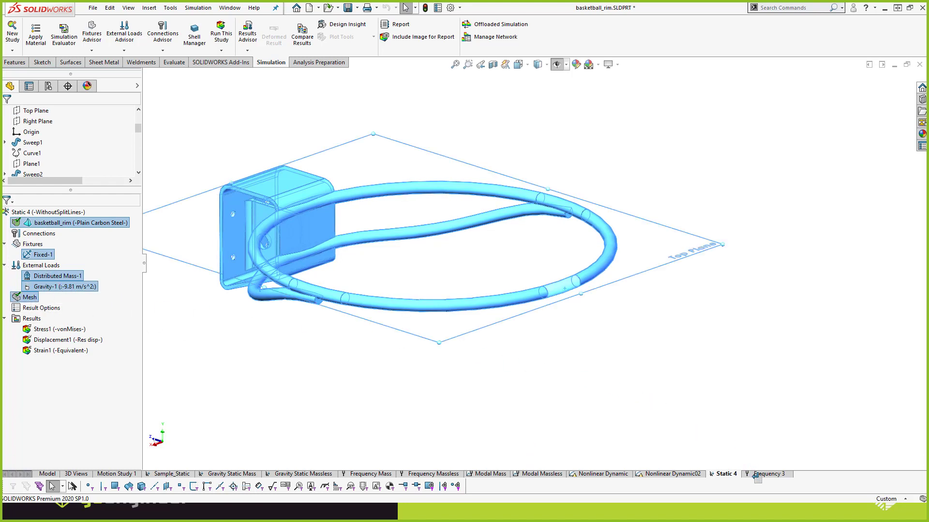
{"action": "left_click_drag", "start_coordinate": [753, 476], "coordinate": [751, 475]}
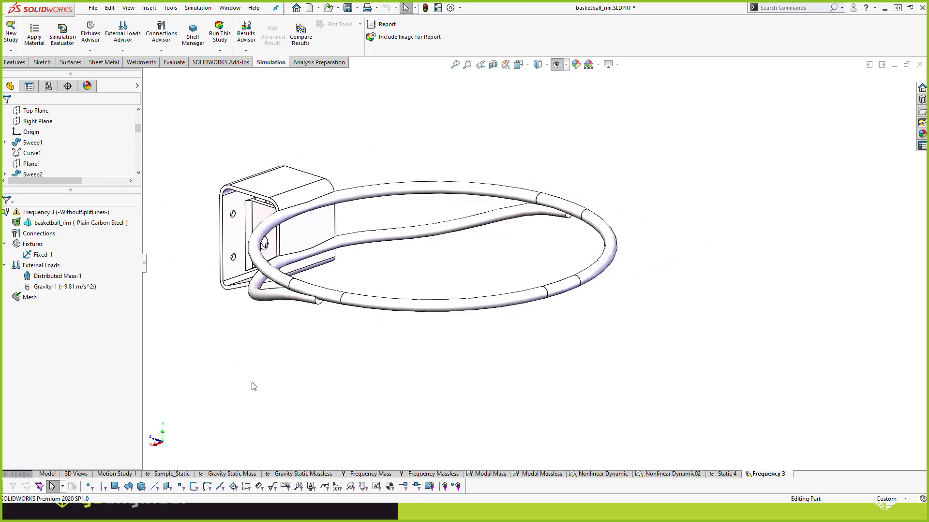
- Examine the distributed mass load in Frequency 3 and the split face on the rim that carries it
{"action": "mouse_move", "coordinate": [61, 279]}
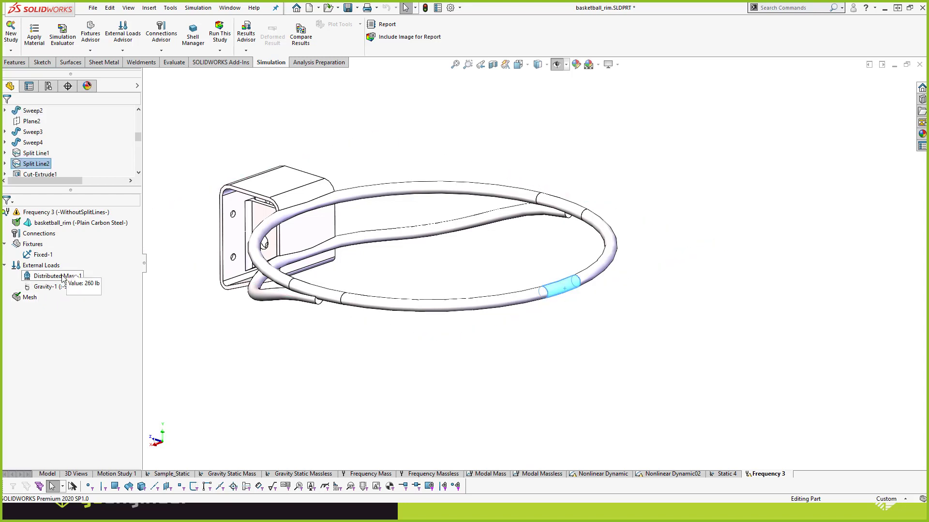
{"action": "left_click", "coordinate": [46, 277]}
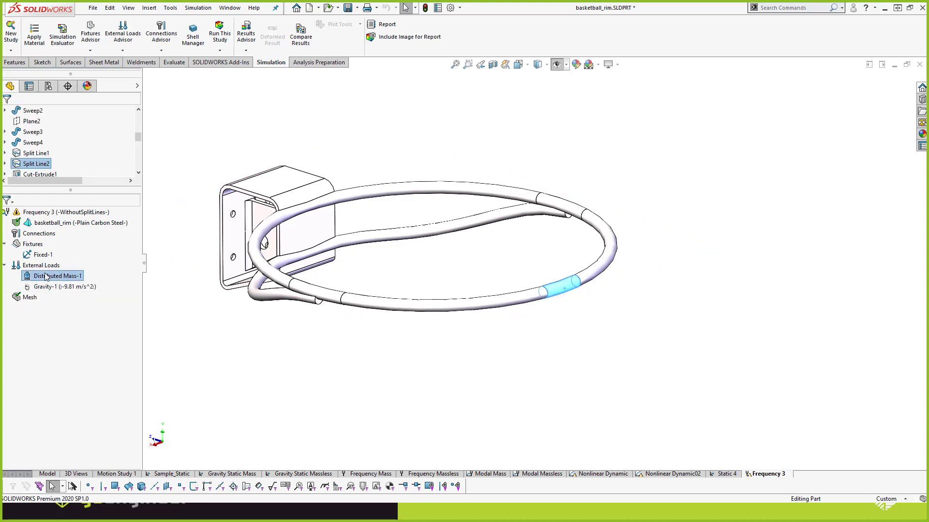
{"action": "left_click", "coordinate": [209, 339]}
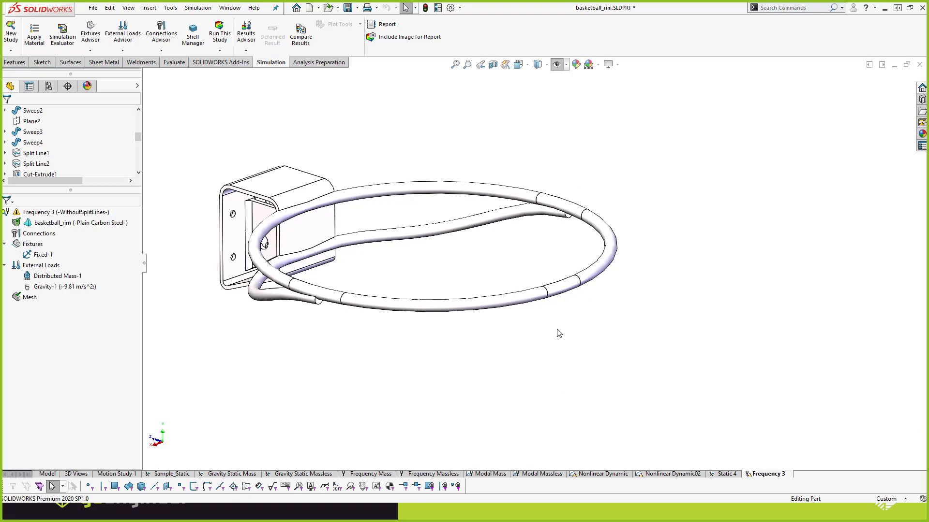
{"action": "left_click", "coordinate": [563, 288]}
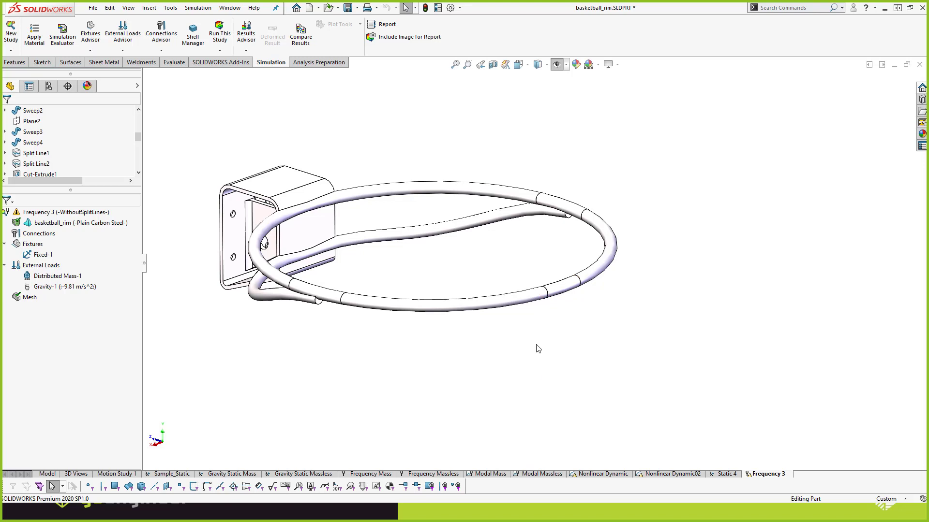
{"action": "left_click", "coordinate": [78, 276]}
{"action": "left_click", "coordinate": [558, 283]}
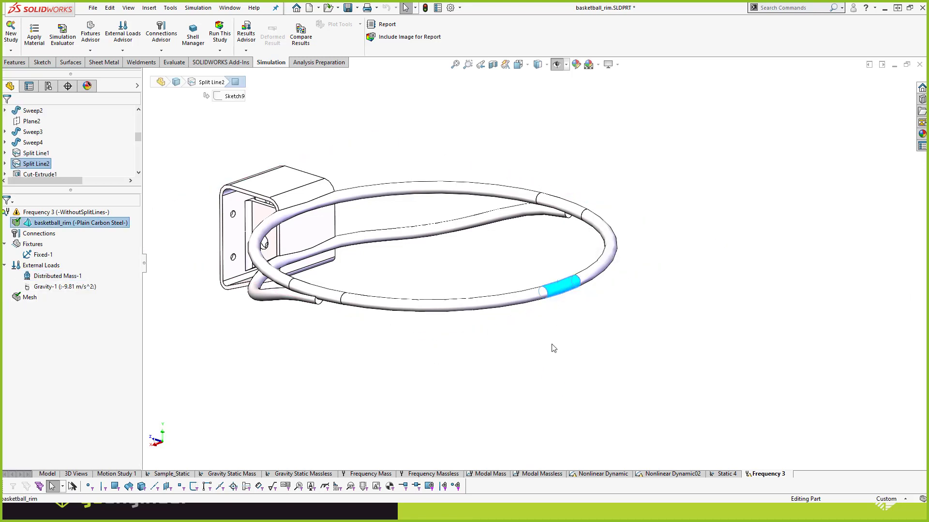
{"action": "left_click", "coordinate": [552, 345]}
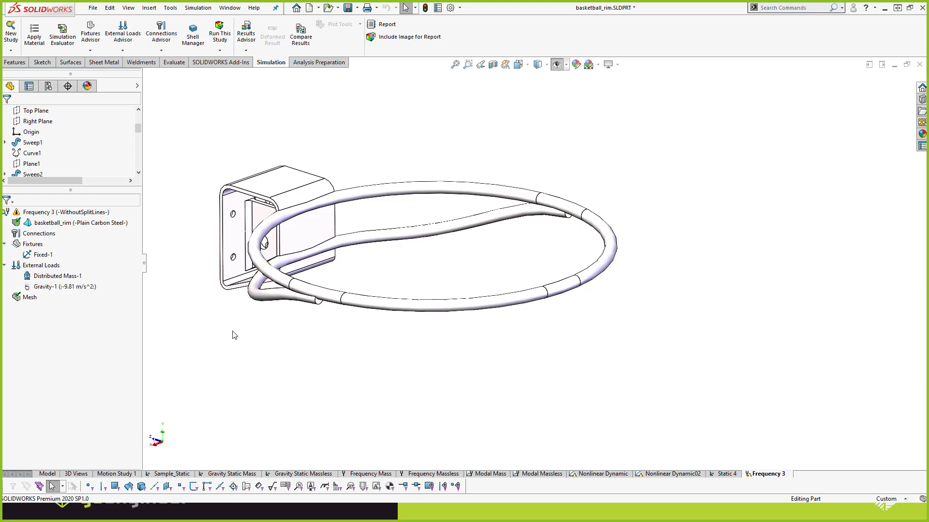
- Try to run the Frequency 3 study with the FFEPlus iterative solver, and dismiss its messages
{"action": "right_click", "coordinate": [44, 213]}
{"action": "left_click", "coordinate": [54, 228]}
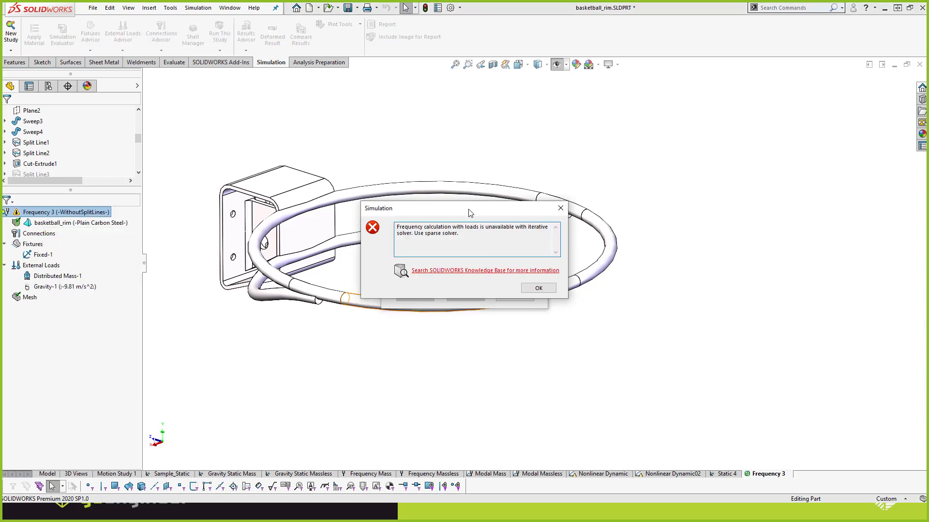
{"action": "left_click_drag", "start_coordinate": [470, 213], "coordinate": [455, 198]}
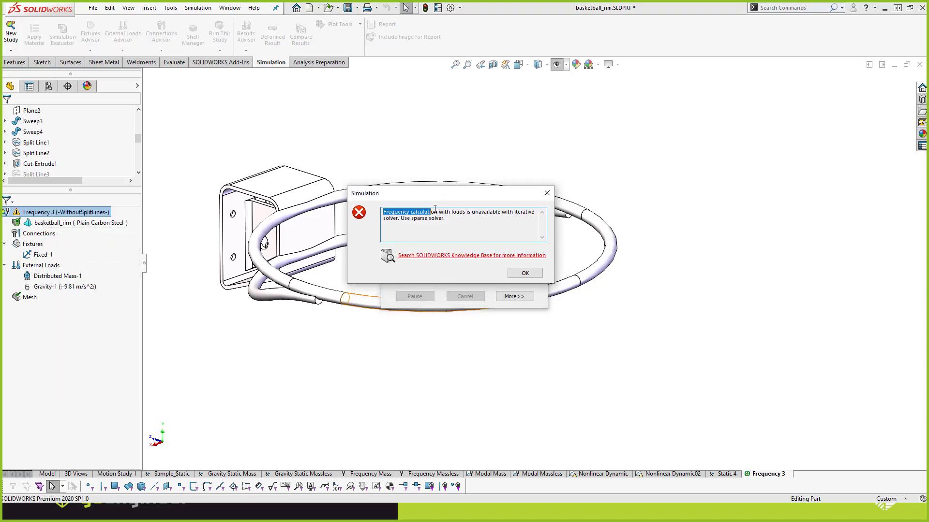
{"action": "left_click", "coordinate": [466, 212]}
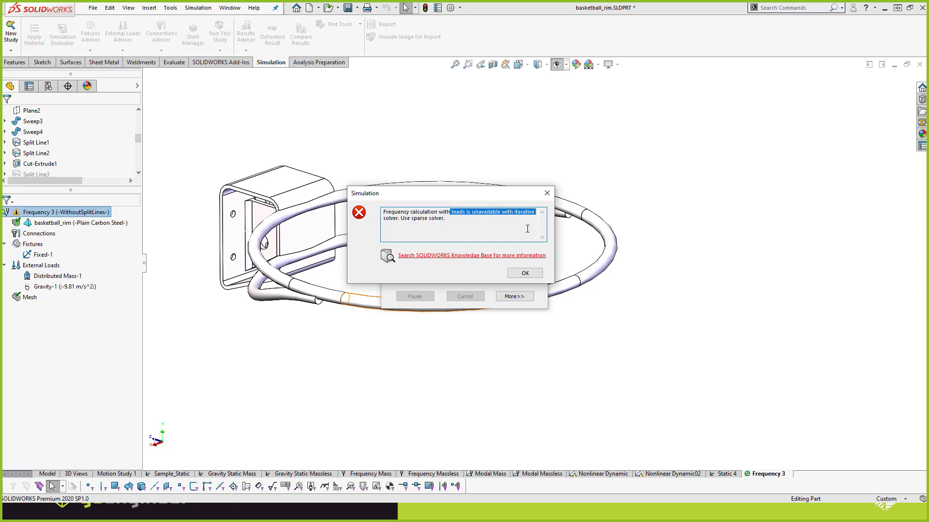
{"action": "left_click", "coordinate": [402, 219]}
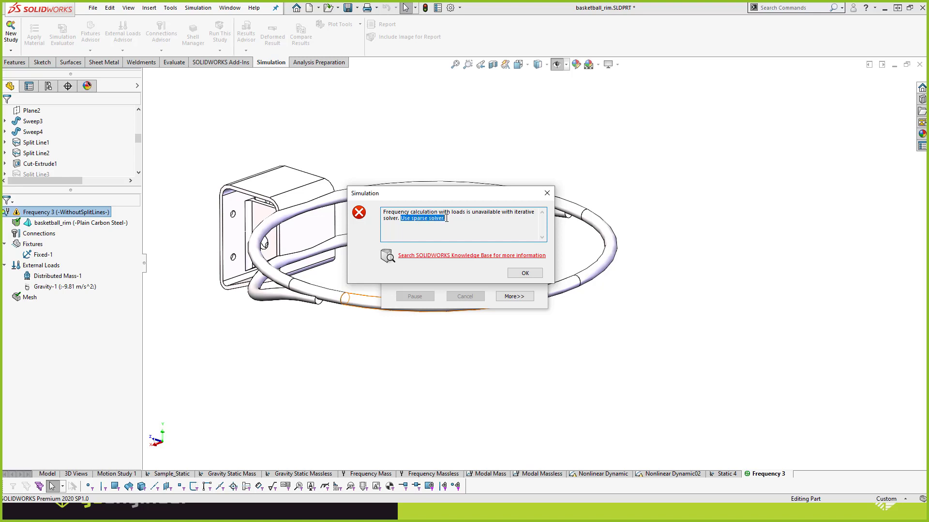
{"action": "left_click", "coordinate": [519, 274]}
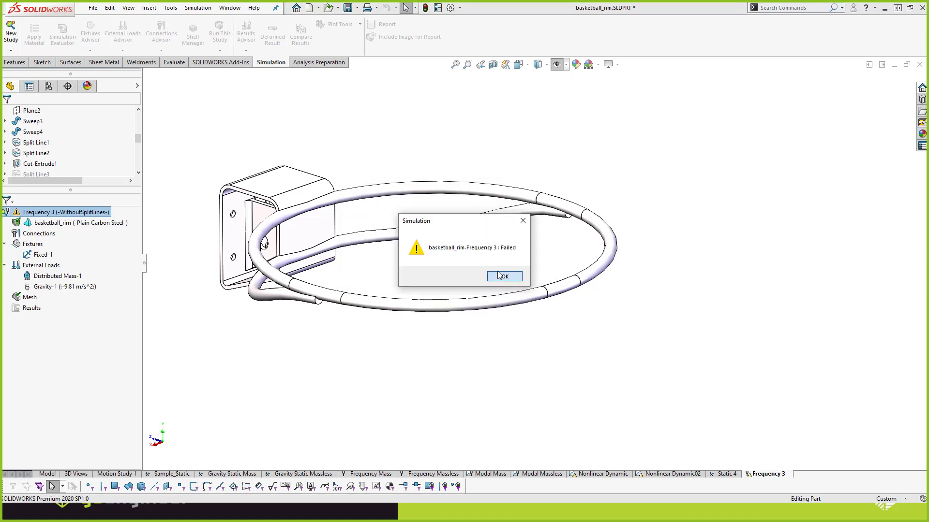
{"action": "left_click", "coordinate": [503, 276]}
- Change the Frequency 3 study's solver to Intel Direct Sparse and run the study
{"action": "right_click", "coordinate": [65, 213]}
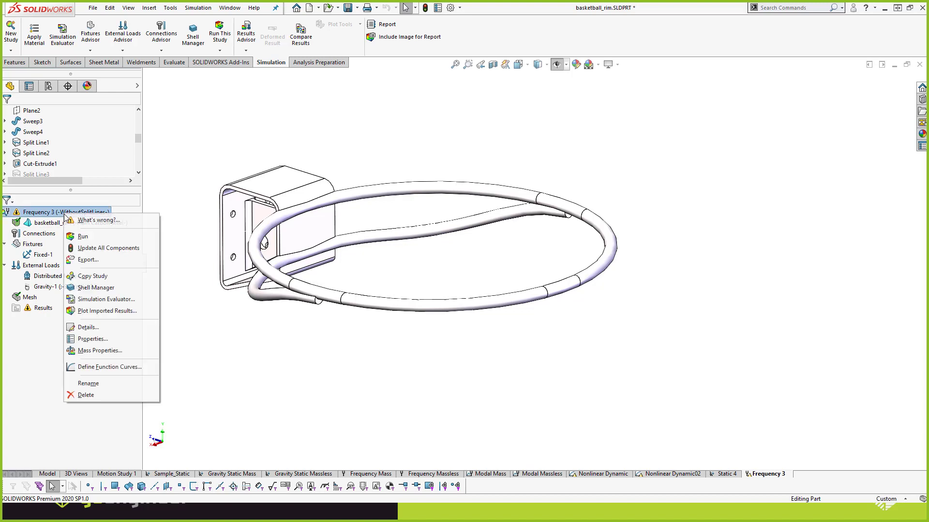
{"action": "left_click", "coordinate": [99, 339]}
{"action": "left_click", "coordinate": [425, 290]}
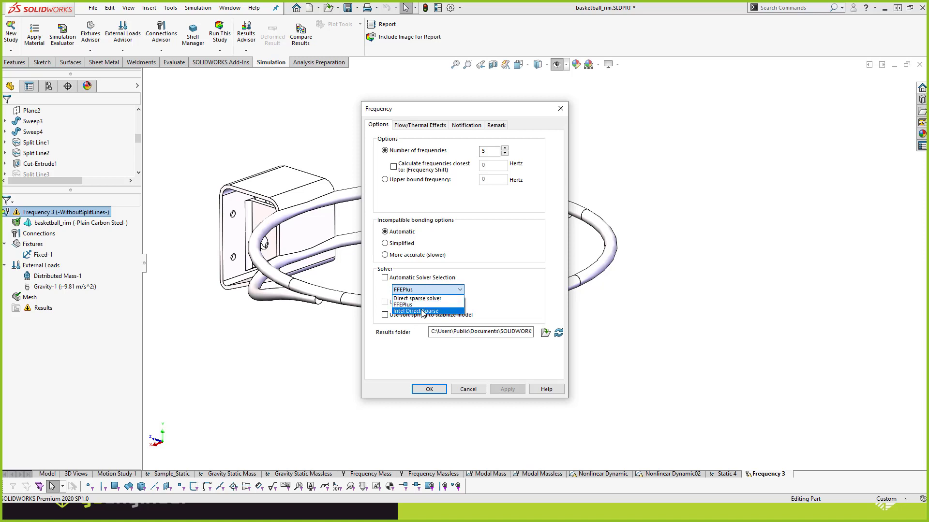
{"action": "left_click", "coordinate": [415, 311]}
{"action": "left_click", "coordinate": [445, 387]}
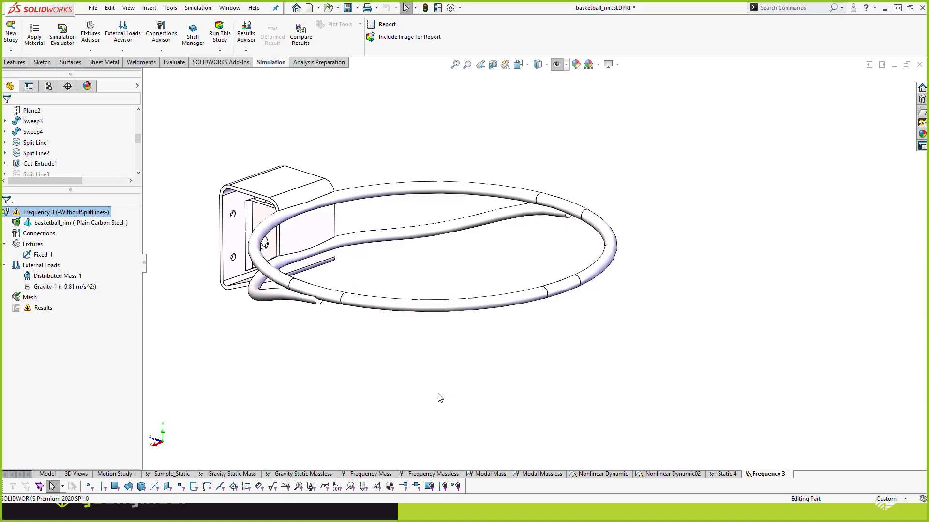
{"action": "left_click", "coordinate": [217, 34]}
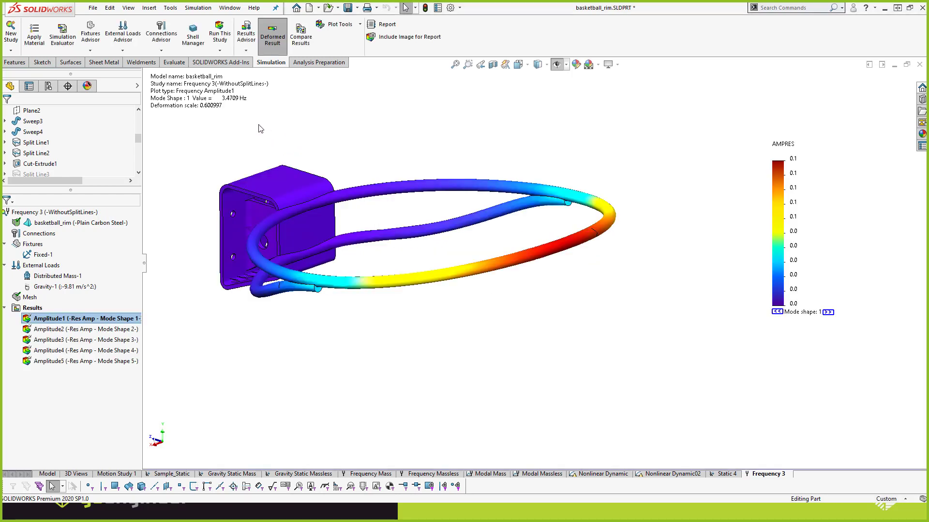
- Animate the first mode shape plot, Amplitude1, view it from another angle, and close the animation
{"action": "right_click", "coordinate": [86, 321]}
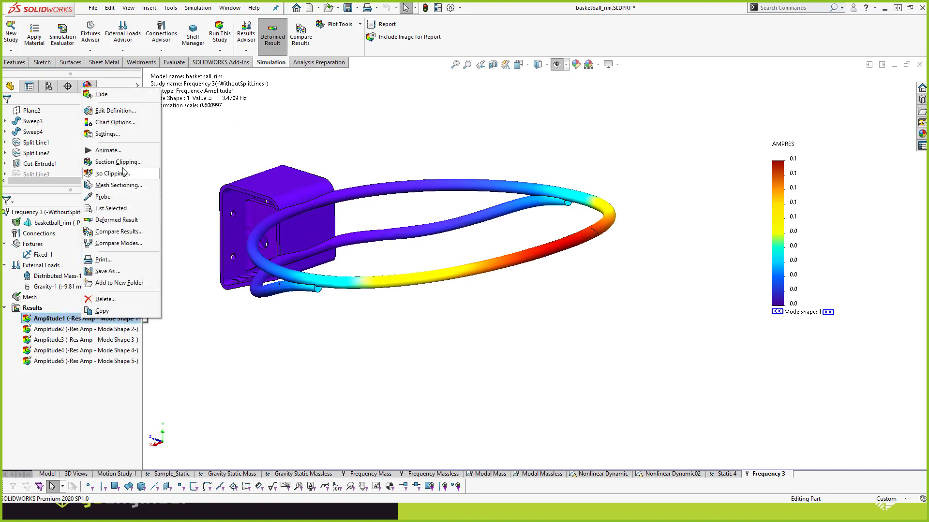
{"action": "left_click", "coordinate": [118, 149]}
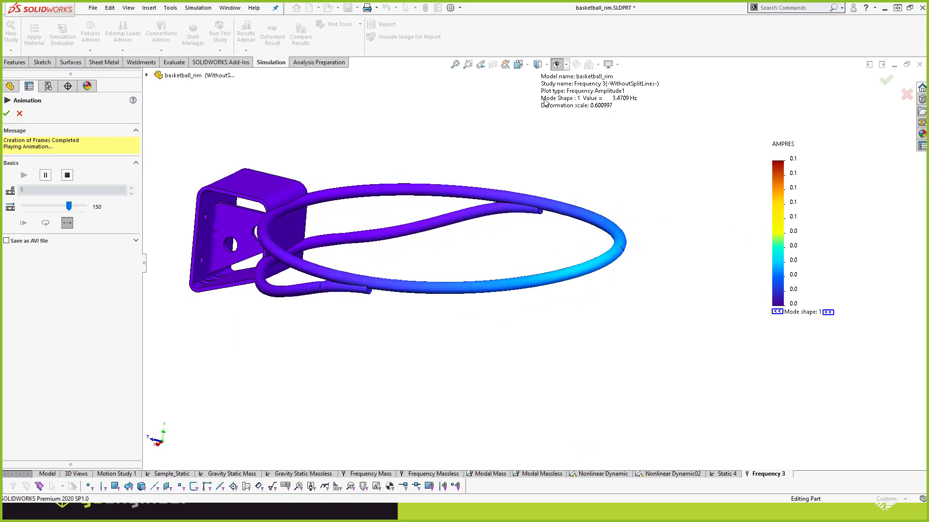
{"action": "left_click", "coordinate": [20, 114]}
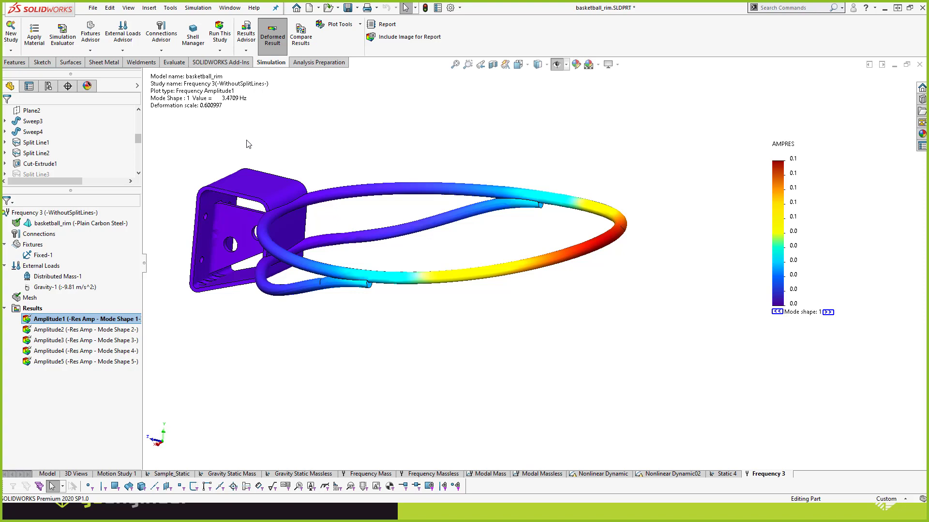
- Display the second mode shape plot, Amplitude2, play its animation and close it
{"action": "double_click", "coordinate": [64, 331]}
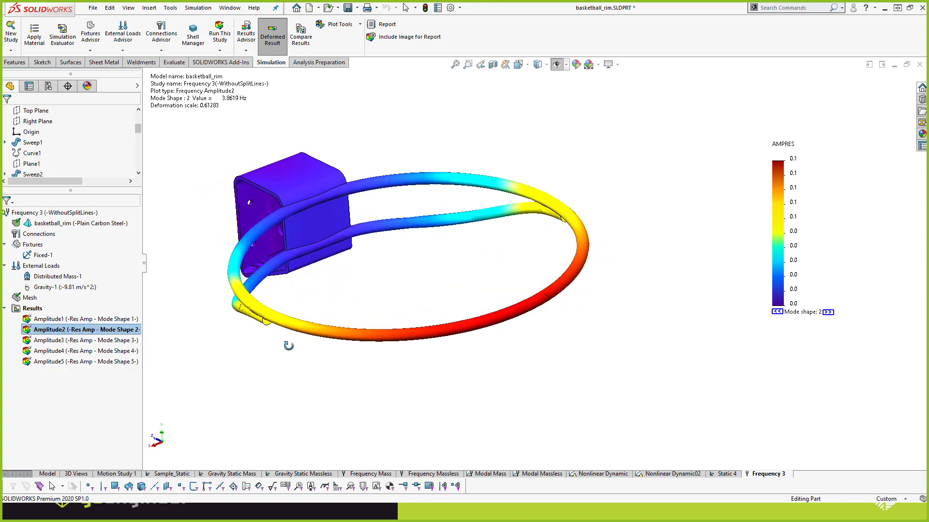
{"action": "right_click", "coordinate": [63, 331]}
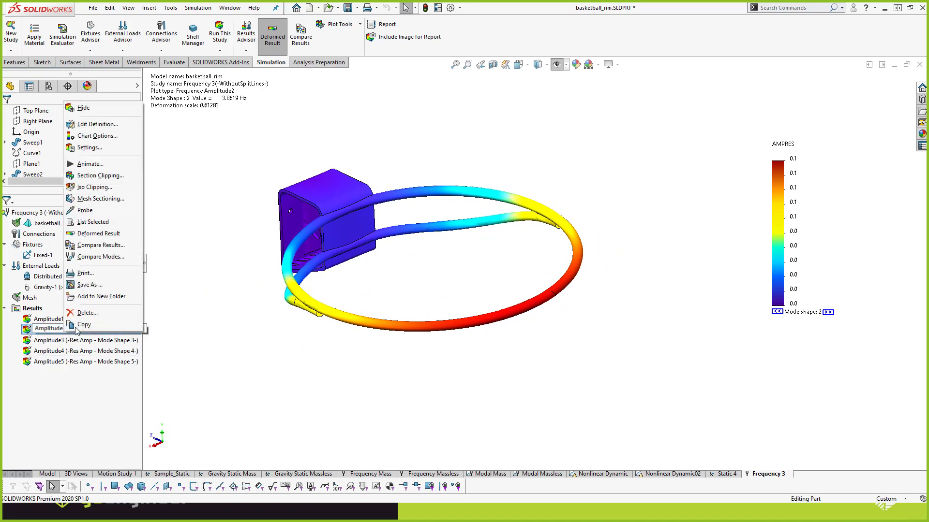
{"action": "left_click", "coordinate": [90, 164]}
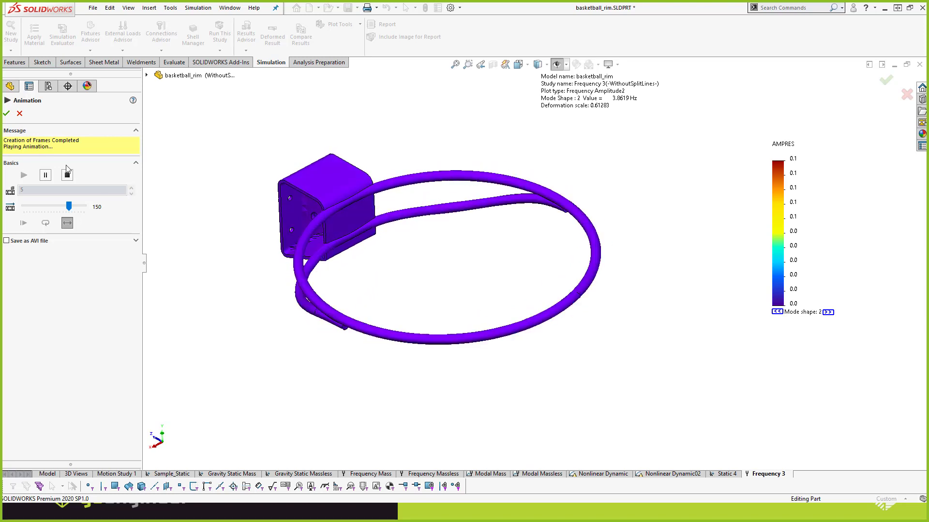
{"action": "left_click", "coordinate": [20, 114]}
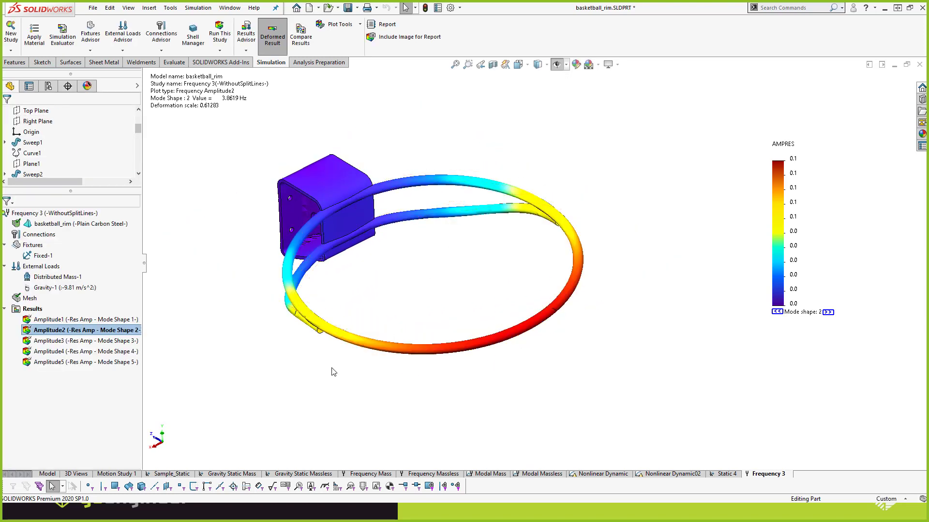
- Display the third mode shape plot, Amplitude3, play its animation and close it
{"action": "double_click", "coordinate": [77, 340]}
{"action": "right_click", "coordinate": [73, 342]}
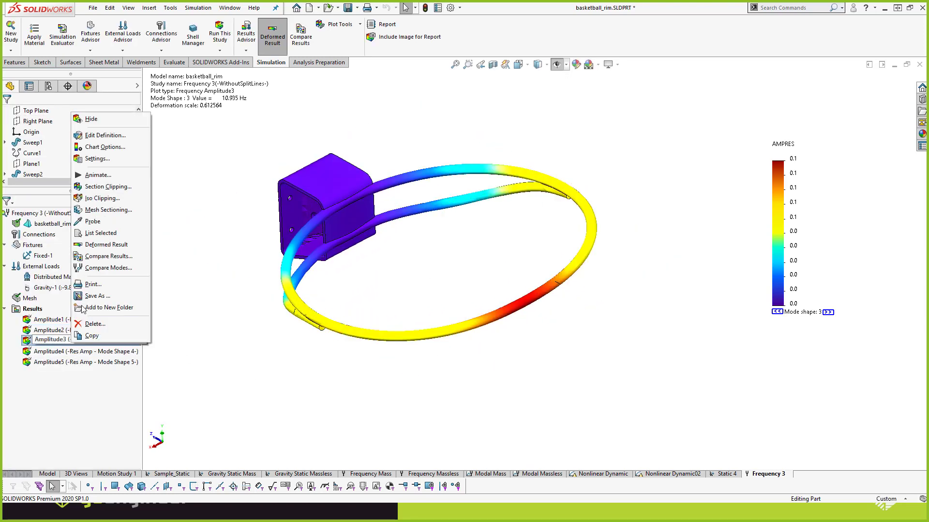
{"action": "left_click", "coordinate": [98, 175]}
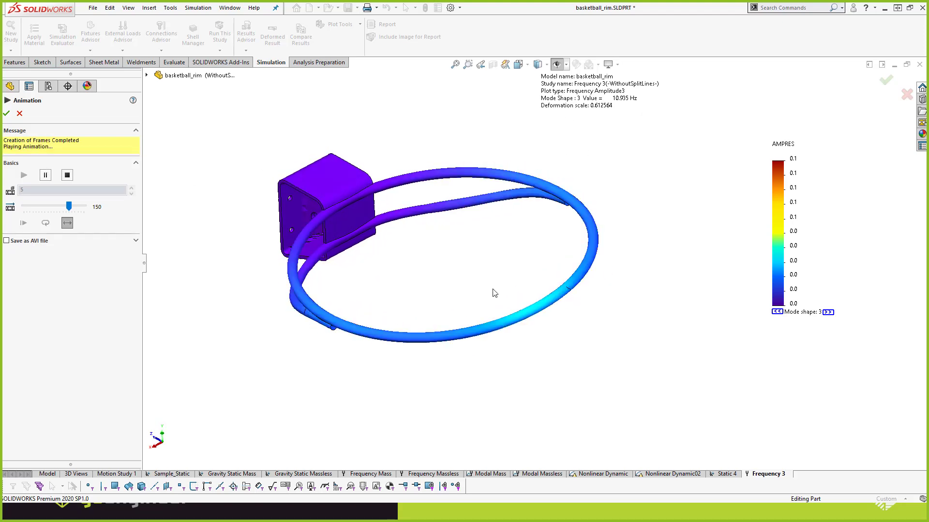
{"action": "left_click", "coordinate": [19, 114]}
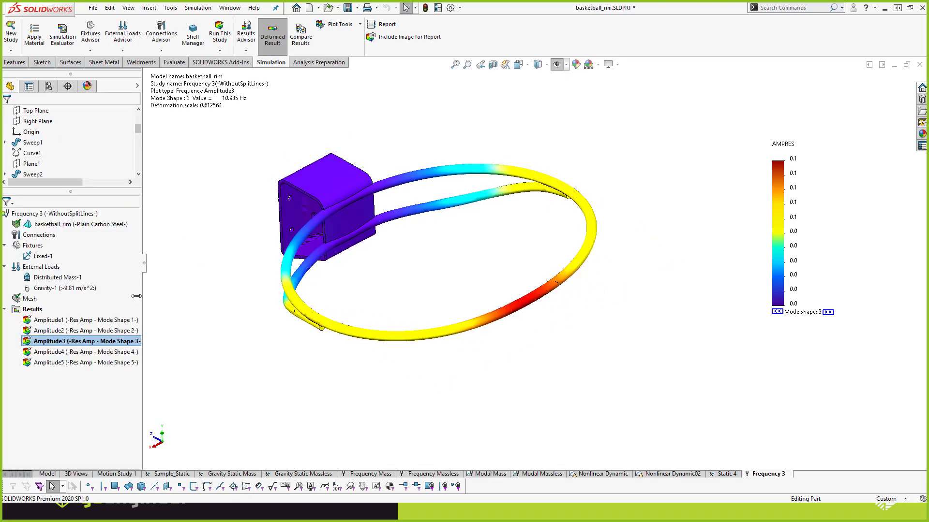
- Animate the fourth mode shape plot, Amplitude4, close the animation, and switch to the agenda slide in the presentation
{"action": "double_click", "coordinate": [61, 352]}
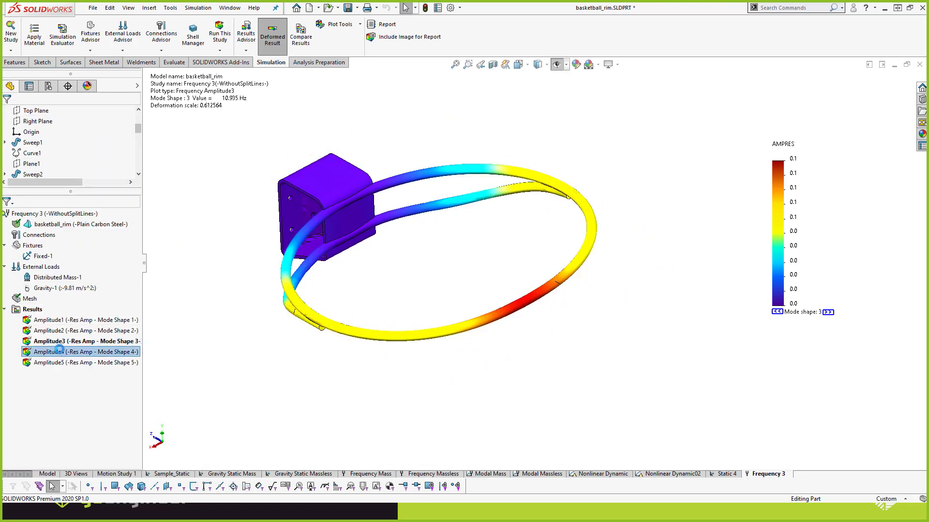
{"action": "right_click", "coordinate": [61, 352]}
{"action": "left_click", "coordinate": [87, 182]}
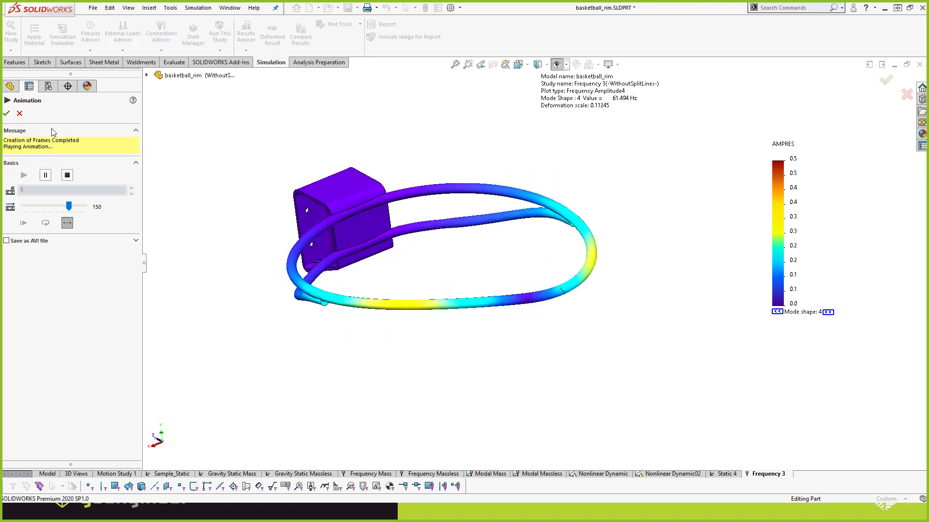
{"action": "left_click", "coordinate": [20, 114]}
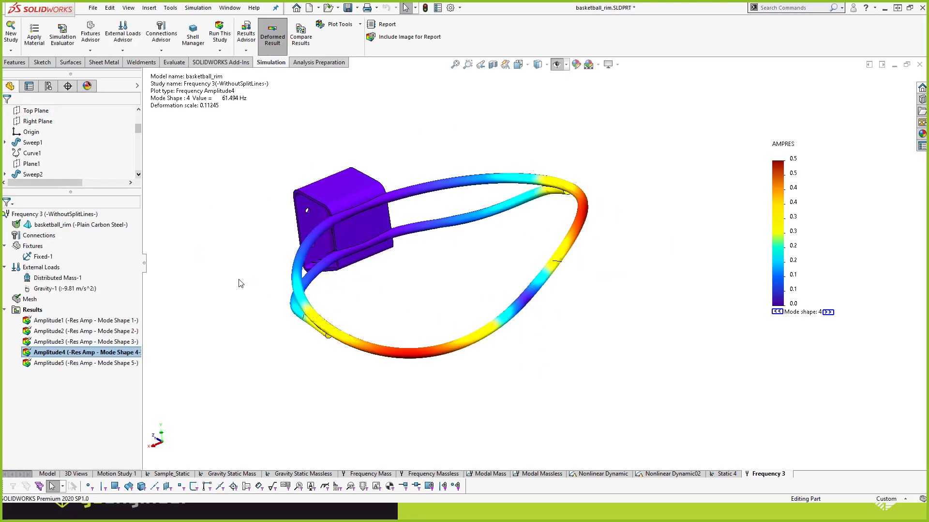
{"action": "middle_click_drag", "start_coordinate": [247, 279], "coordinate": [255, 283]}
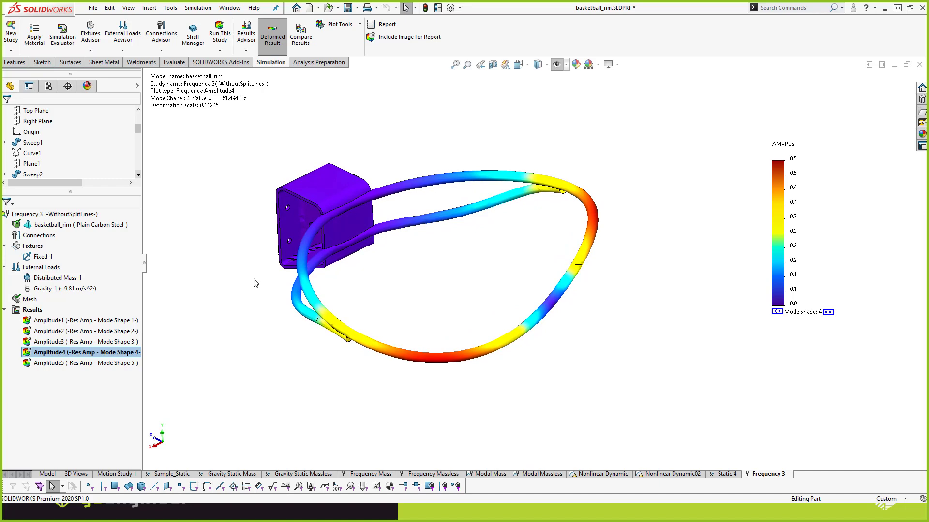
{"action": "key", "text": "alt+Tab"}
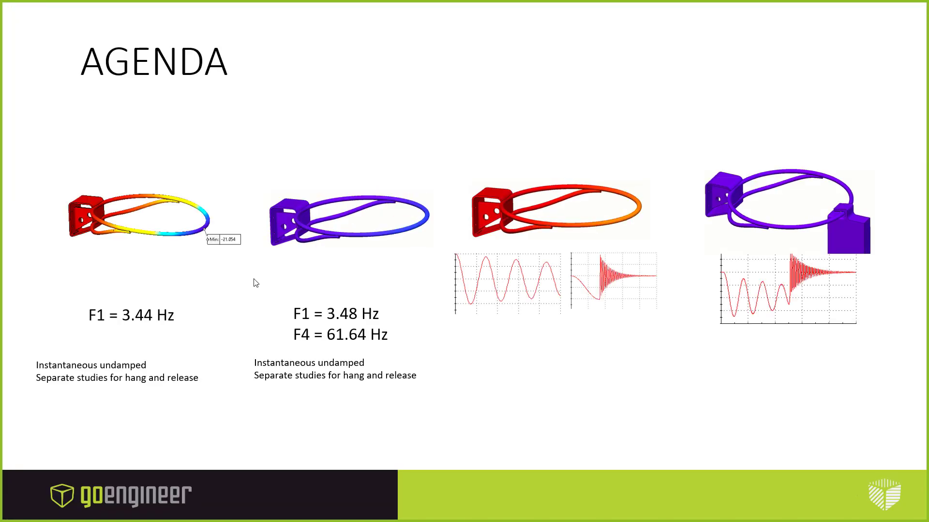
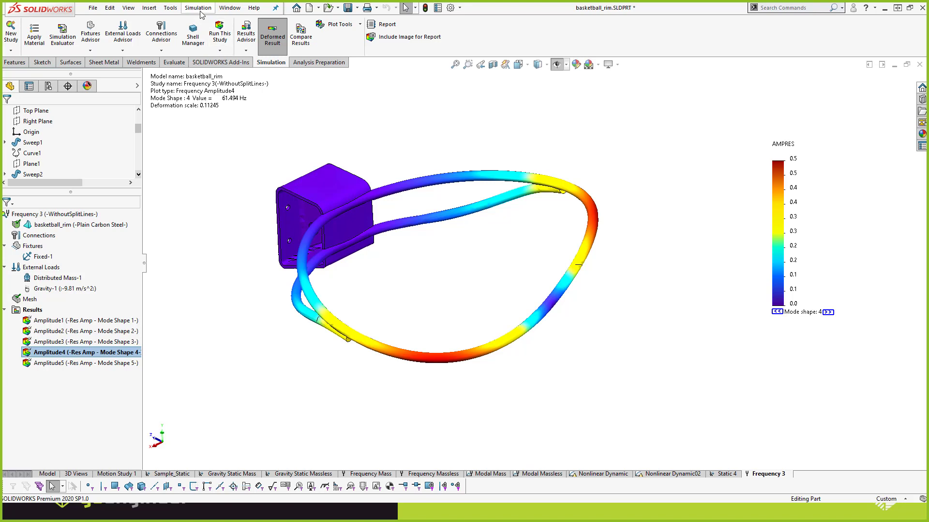
- Create a Linear Dynamic study of the Modal Time History type with the default name
{"action": "left_click", "coordinate": [198, 7]}
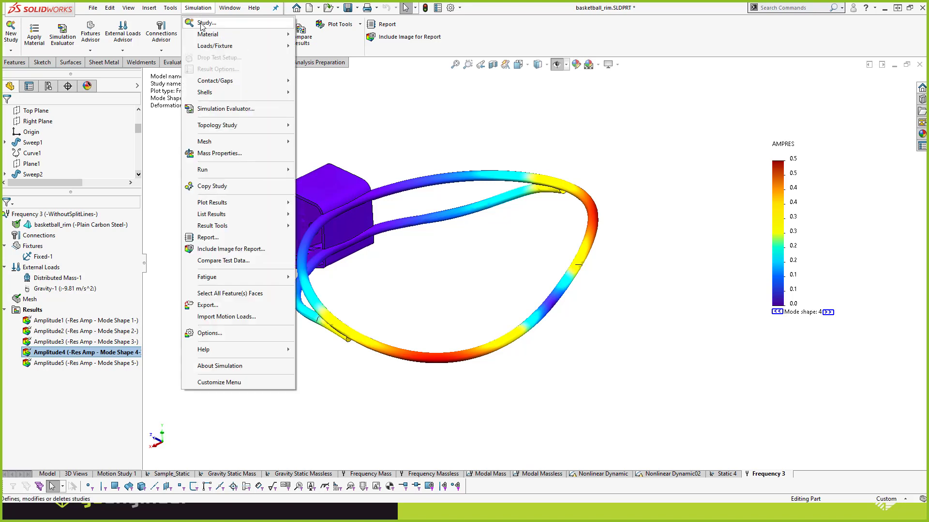
{"action": "left_click", "coordinate": [206, 24]}
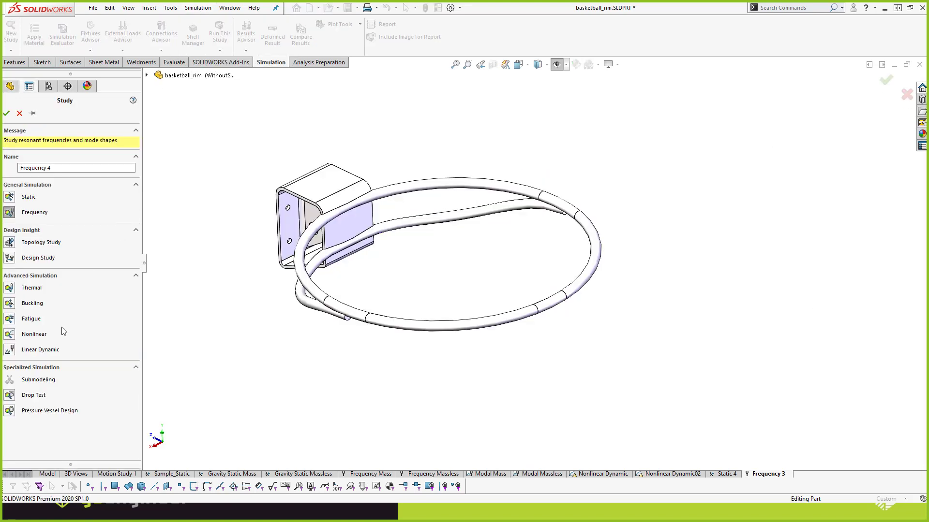
{"action": "left_click", "coordinate": [10, 351]}
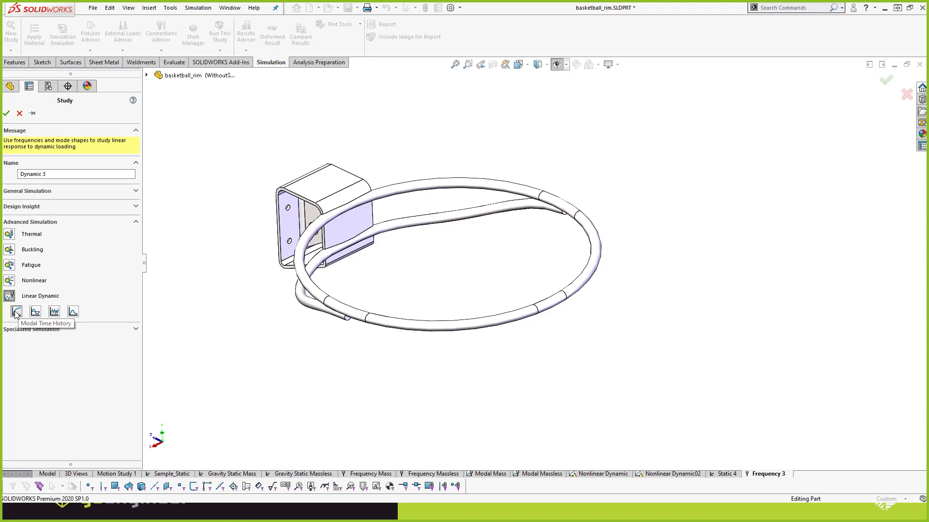
{"action": "left_click", "coordinate": [6, 114]}
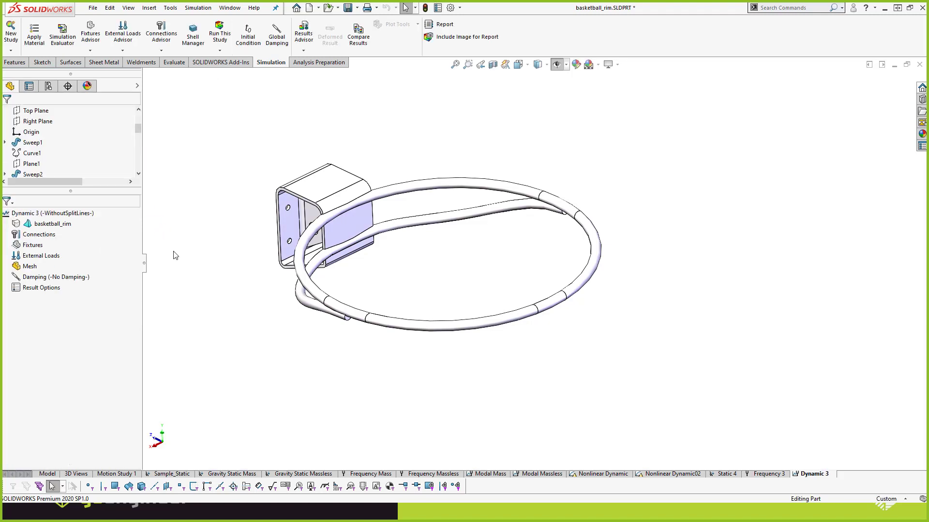
- Copy the part material, fixture, external loads and mesh from the Frequency 3 study into the Dynamic 3 study
{"action": "middle_click_drag", "start_coordinate": [188, 269], "coordinate": [179, 245]}
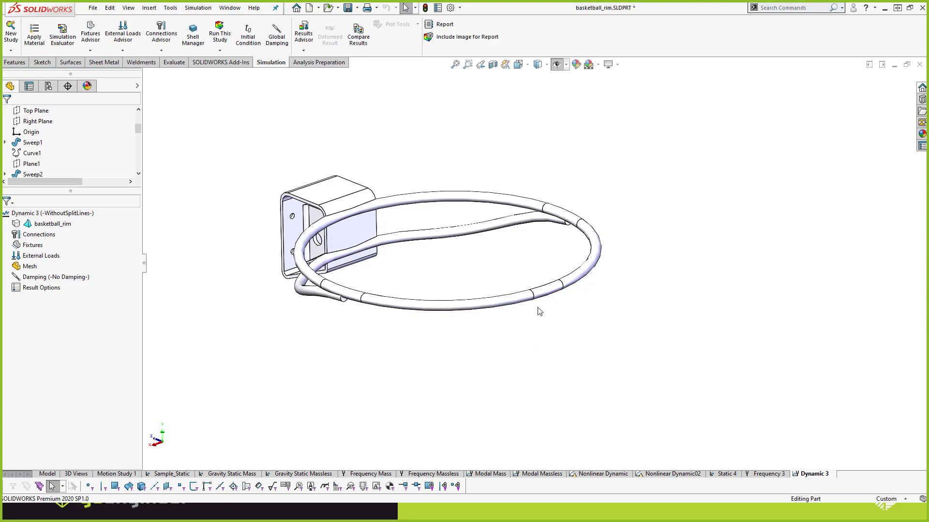
{"action": "left_click", "coordinate": [774, 471]}
{"action": "left_click", "coordinate": [53, 223]}
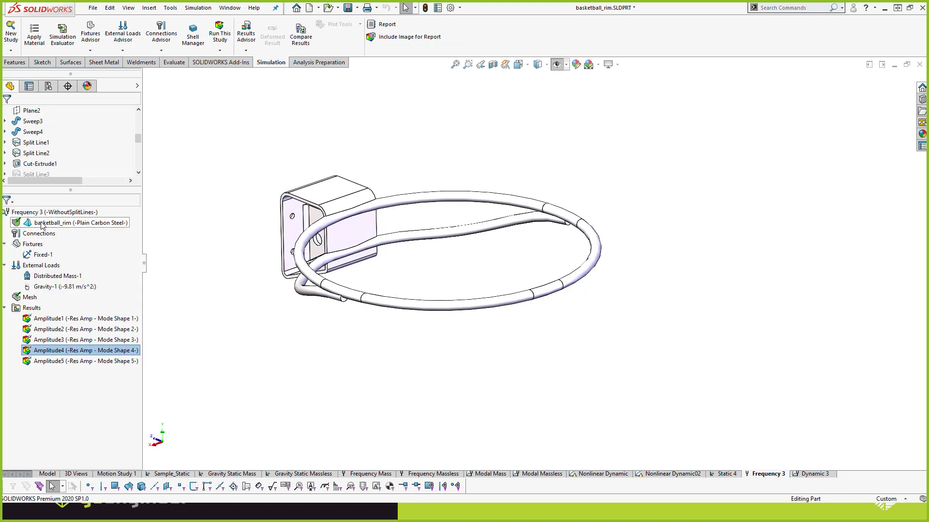
{"action": "left_click", "coordinate": [42, 256]}
{"action": "left_click", "coordinate": [48, 278]}
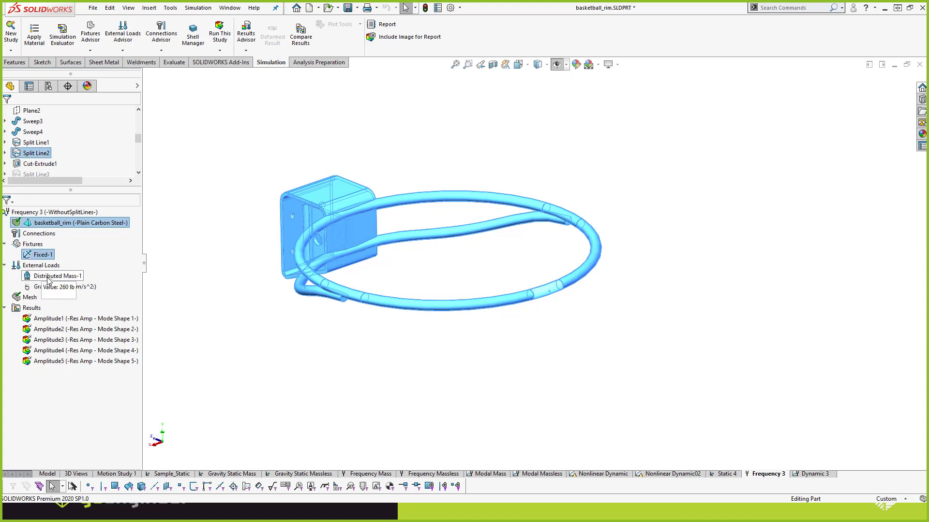
{"action": "left_click", "coordinate": [47, 289]}
{"action": "left_click", "coordinate": [46, 288], "text": "ctrl"}
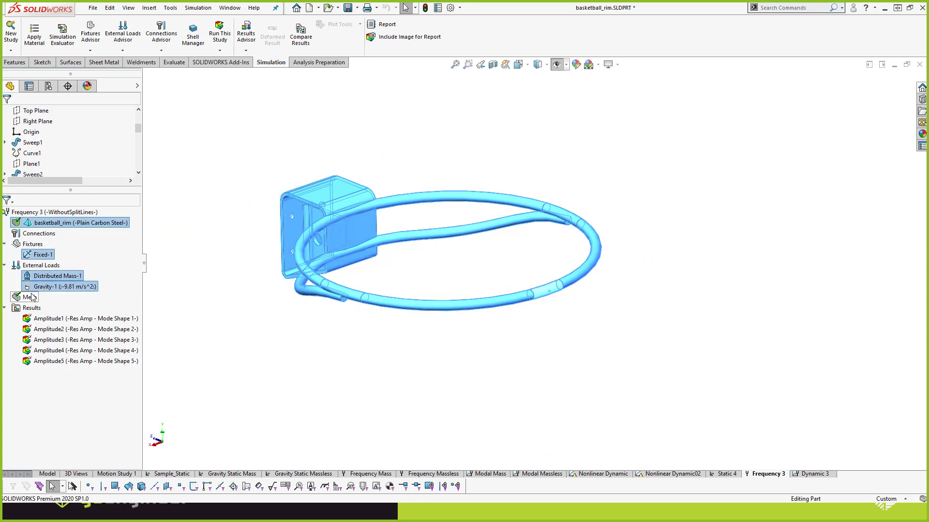
{"action": "left_click", "coordinate": [29, 297], "text": "ctrl"}
{"action": "left_click_drag", "start_coordinate": [27, 297], "coordinate": [803, 475]}
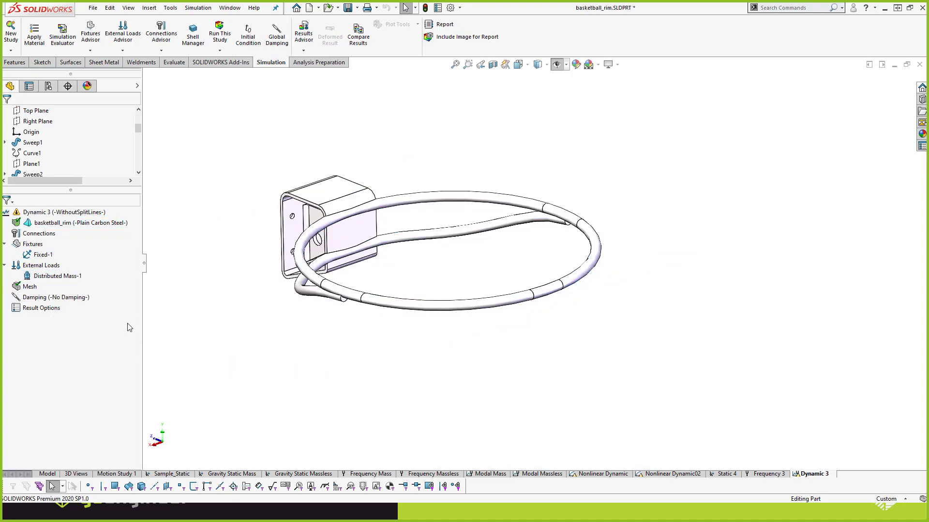
{"action": "right_click", "coordinate": [41, 267]}
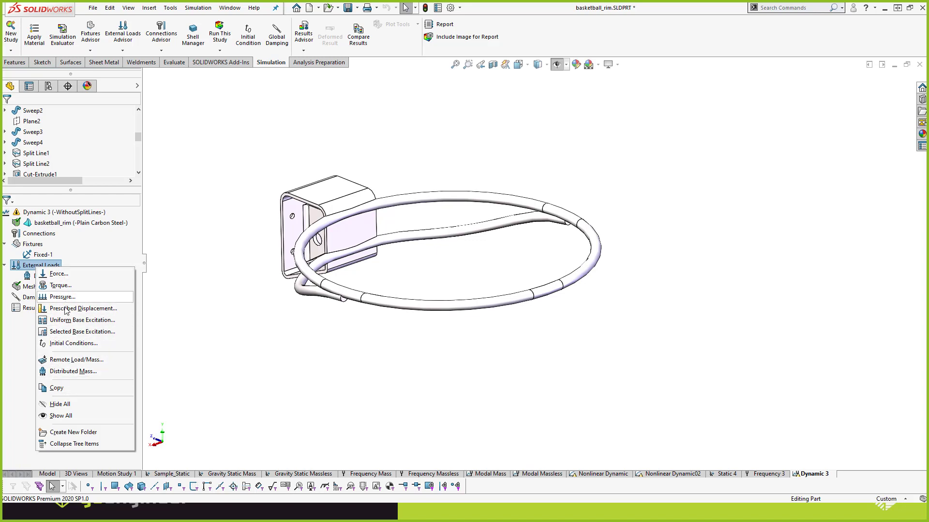
{"action": "key", "text": "Escape"}
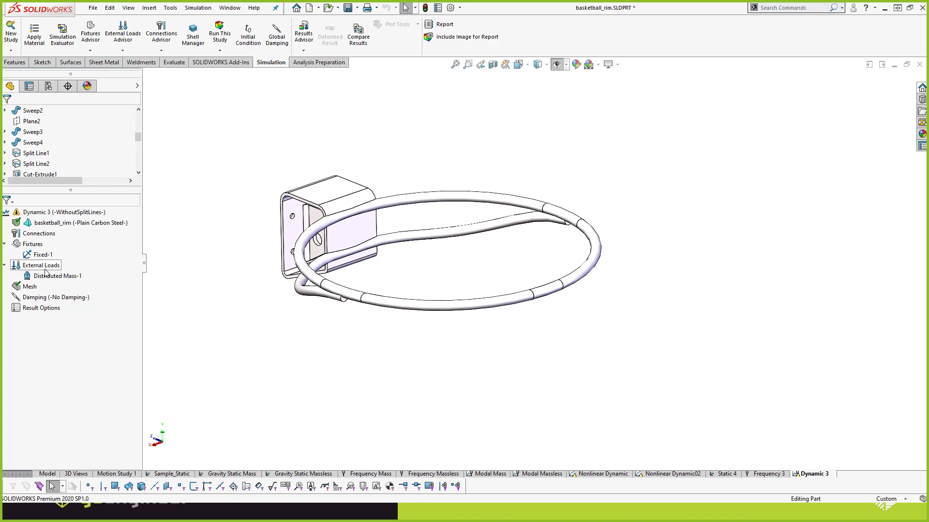
{"action": "right_click", "coordinate": [42, 266]}
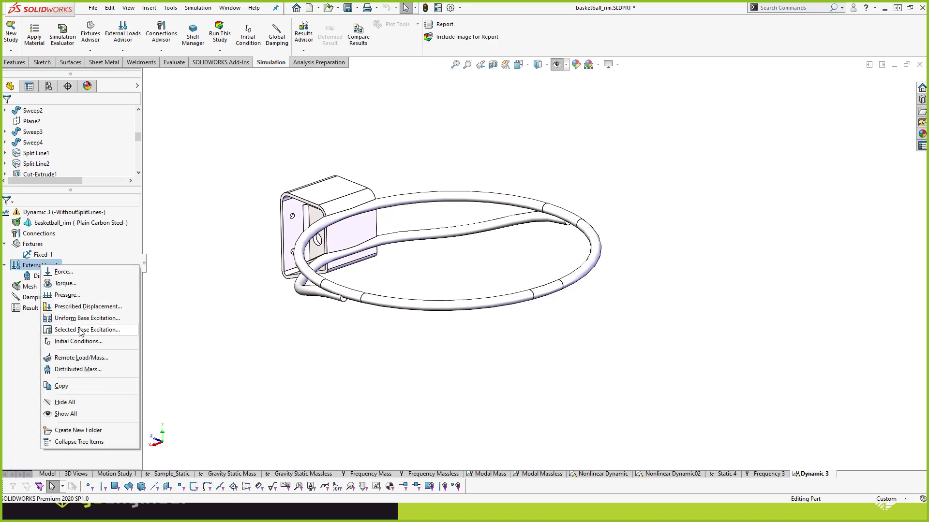
{"action": "key", "text": "Escape"}
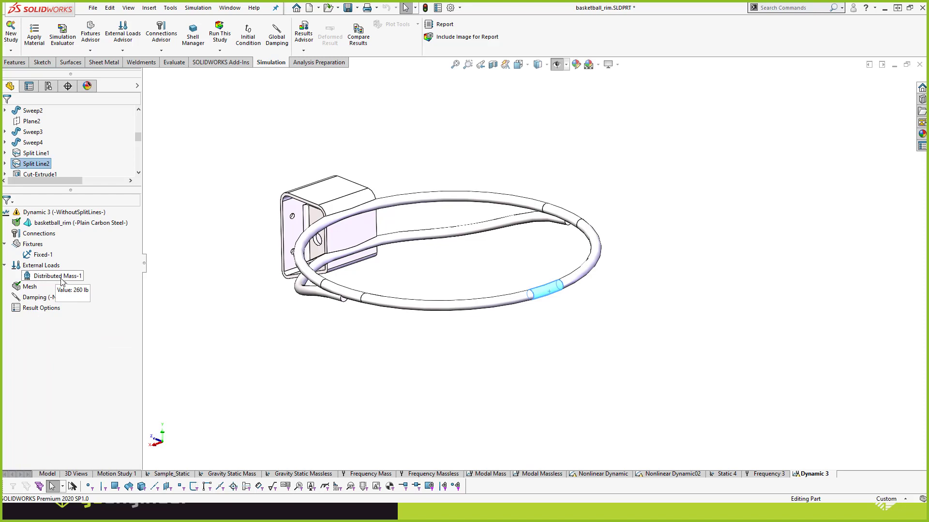
{"action": "left_click", "coordinate": [545, 291]}
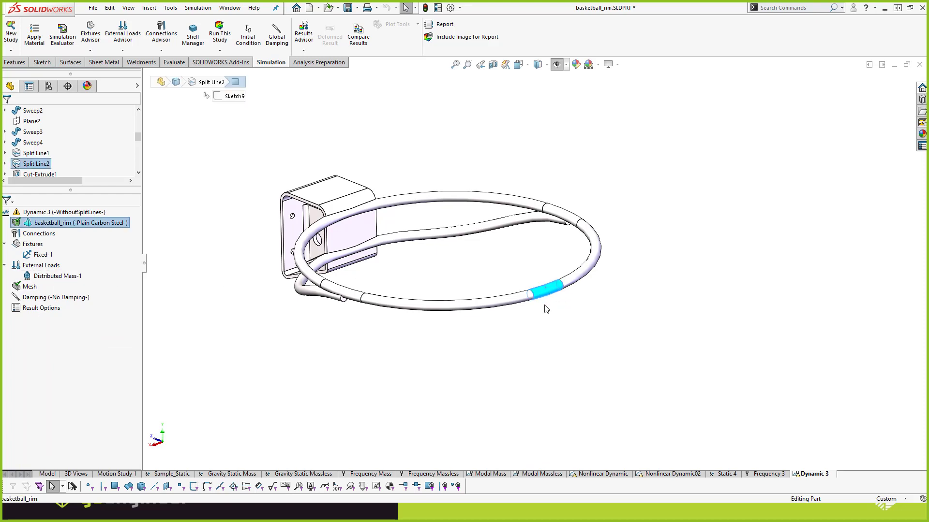
{"action": "left_click", "coordinate": [545, 333]}
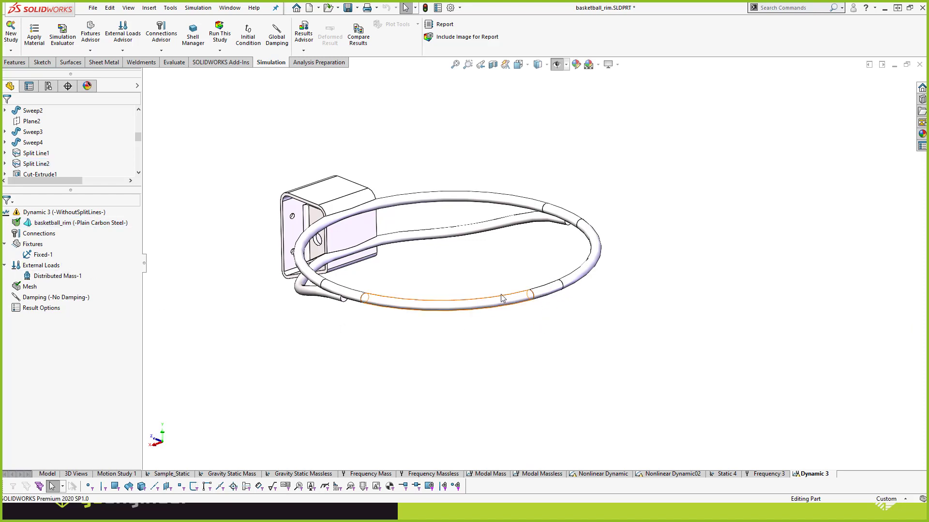
- Define a force on the small split face at the front of the rim, normal to the Top Plane with reversed direction
{"action": "right_click", "coordinate": [35, 269]}
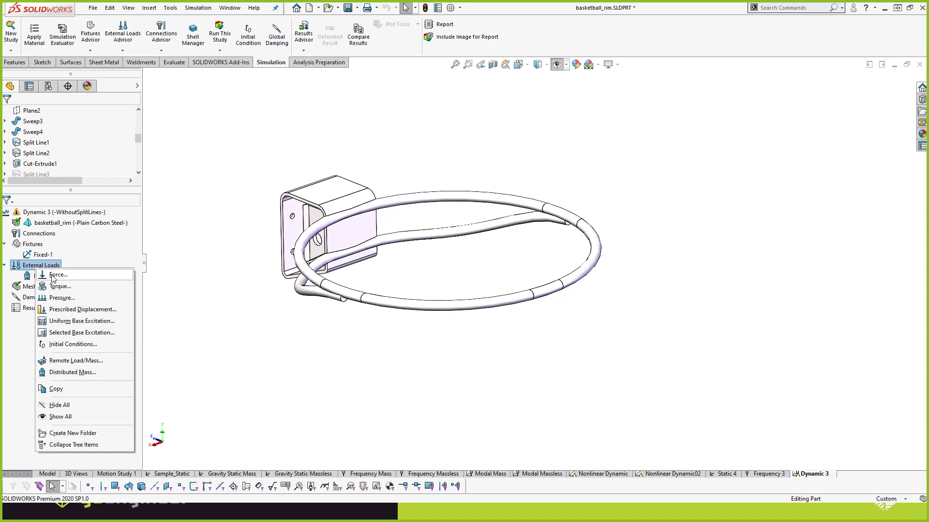
{"action": "left_click", "coordinate": [53, 275]}
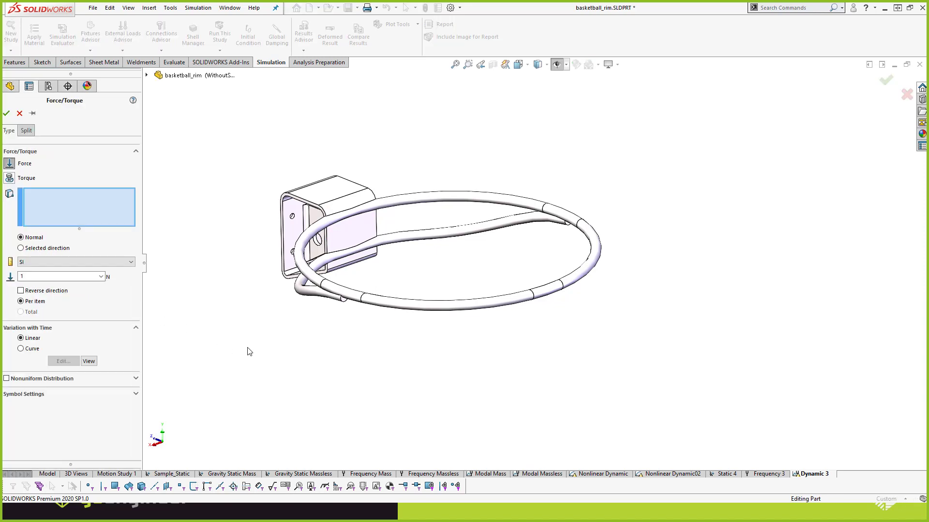
{"action": "left_click", "coordinate": [549, 303]}
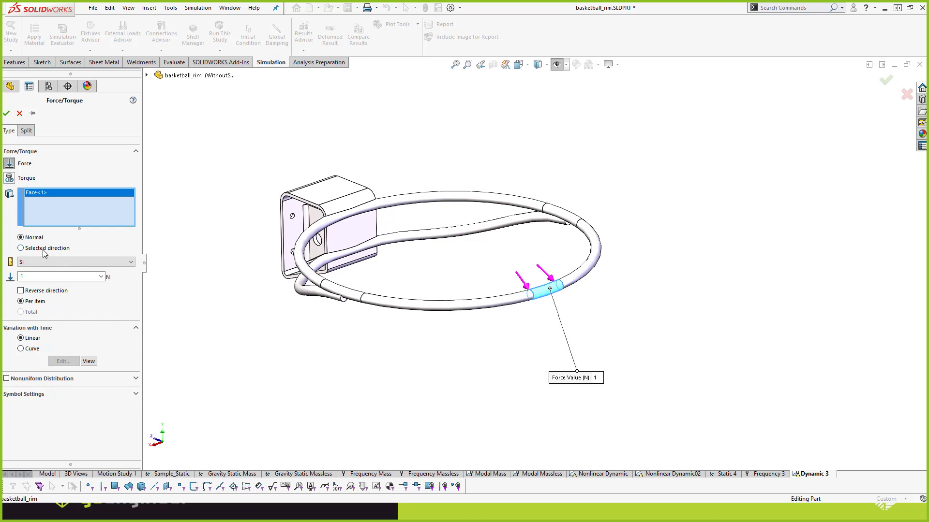
{"action": "left_click", "coordinate": [20, 248]}
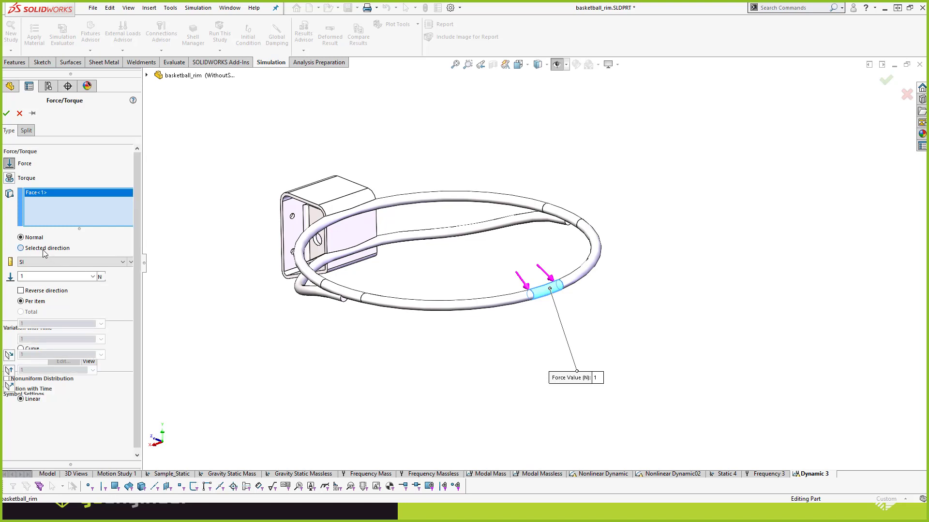
{"action": "left_click", "coordinate": [148, 75]}
{"action": "left_click", "coordinate": [188, 150]}
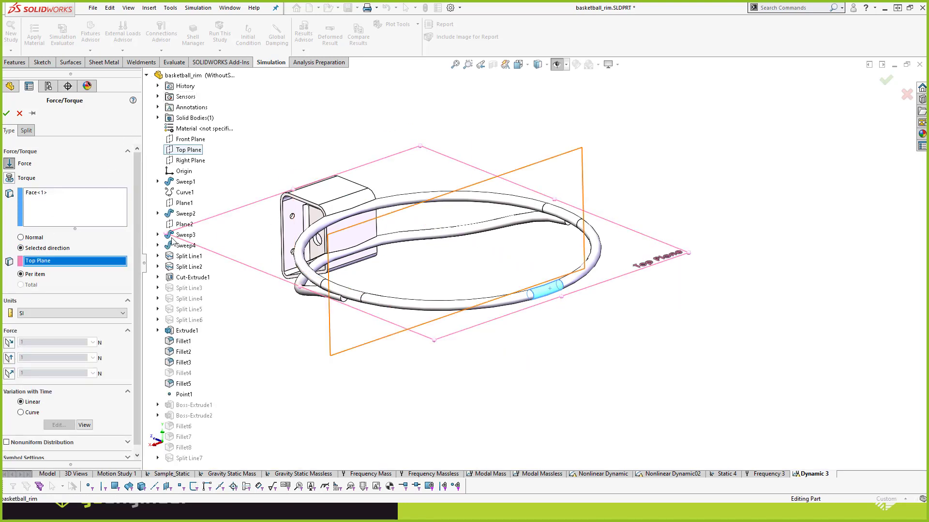
{"action": "left_click", "coordinate": [8, 373]}
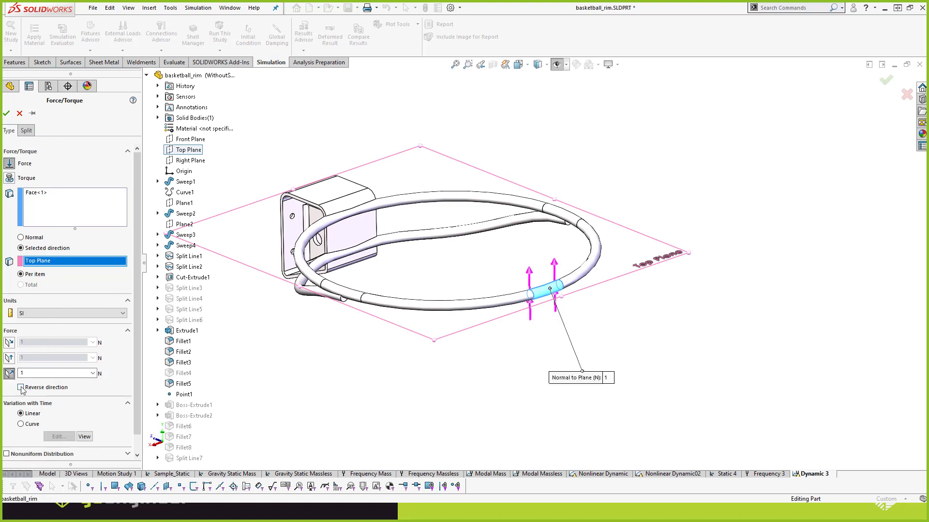
{"action": "left_click", "coordinate": [21, 388]}
- Set the force units to English (IPS) and the normal-to-plane force to 260 lbf
{"action": "left_click", "coordinate": [43, 314]}
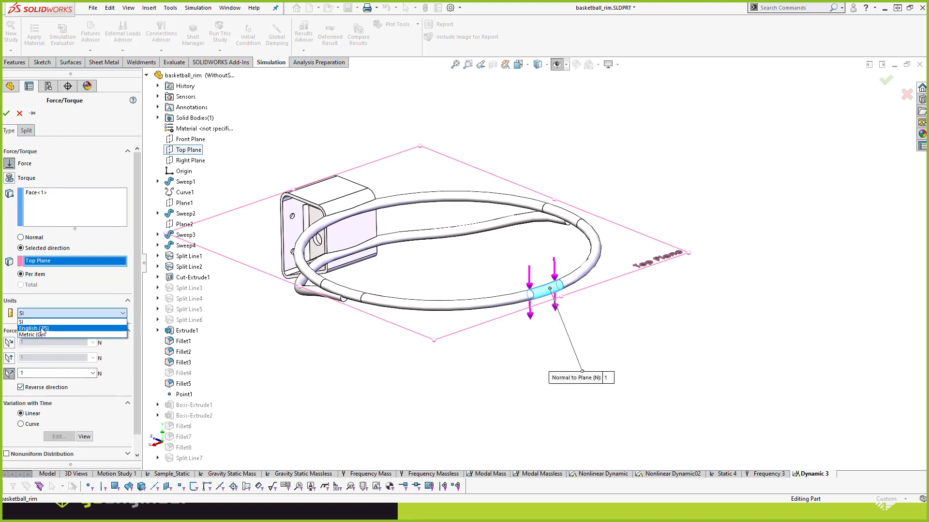
{"action": "left_click", "coordinate": [42, 329]}
{"action": "left_click", "coordinate": [85, 376]}
{"action": "type", "text": "260"}
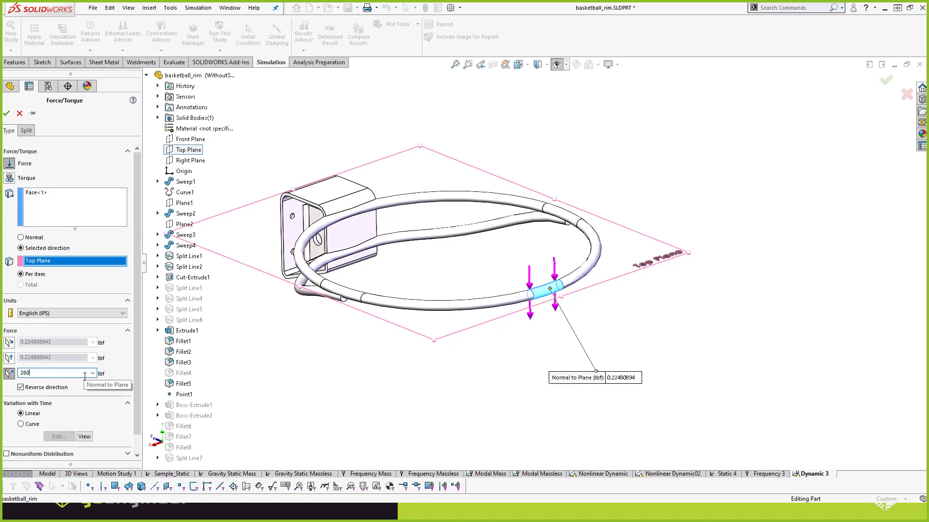
{"action": "left_click", "coordinate": [276, 380]}
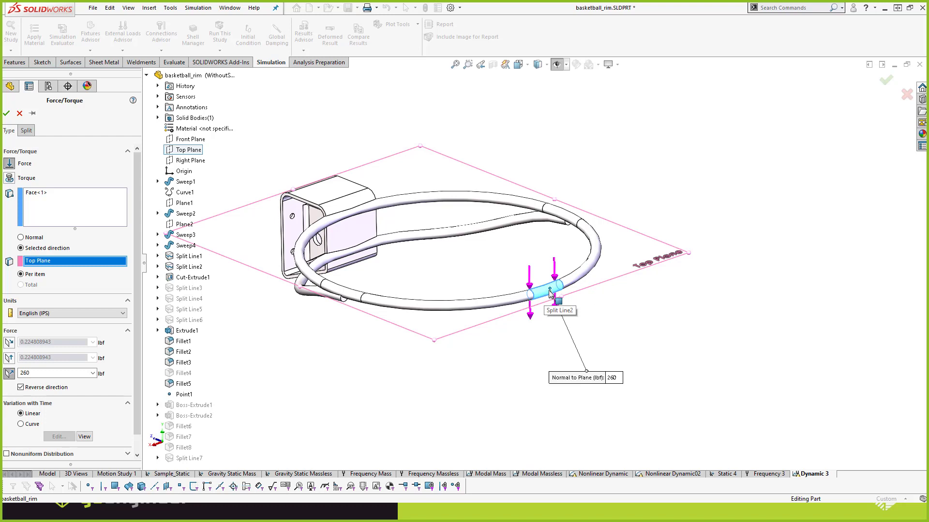
- Make the force vary with time by a user-defined curve and set its point at 0 sec to a Y value of 1
{"action": "left_click", "coordinate": [20, 424]}
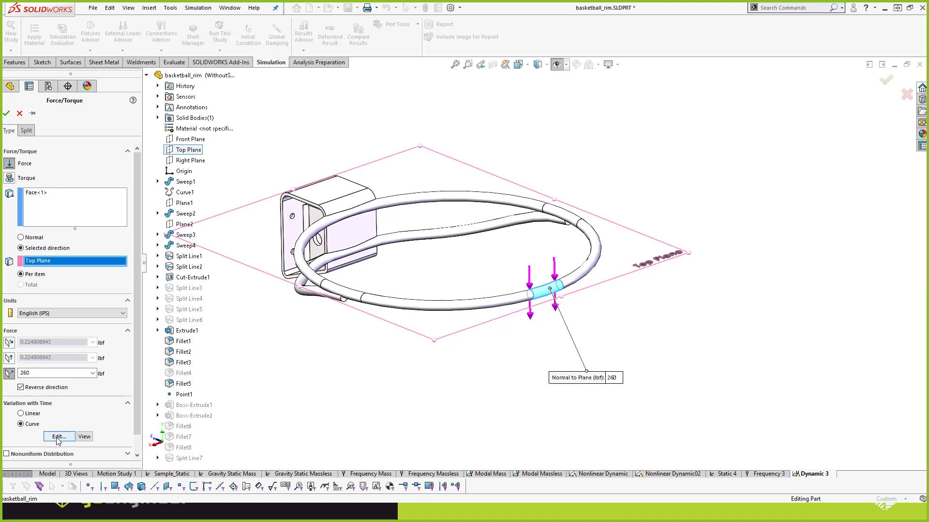
{"action": "left_click", "coordinate": [59, 437]}
{"action": "left_click", "coordinate": [425, 264]}
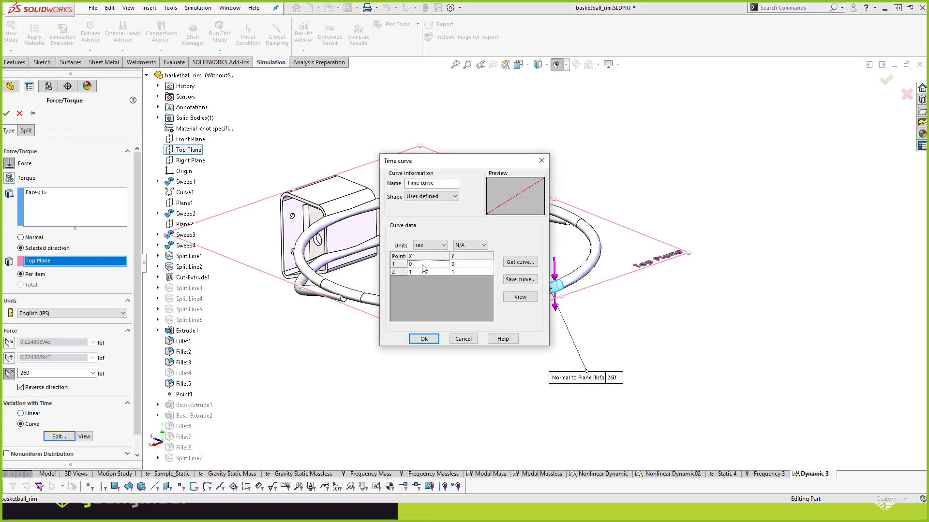
{"action": "left_click", "coordinate": [458, 265]}
{"action": "type", "text": "1"}
{"action": "left_click", "coordinate": [455, 265]}
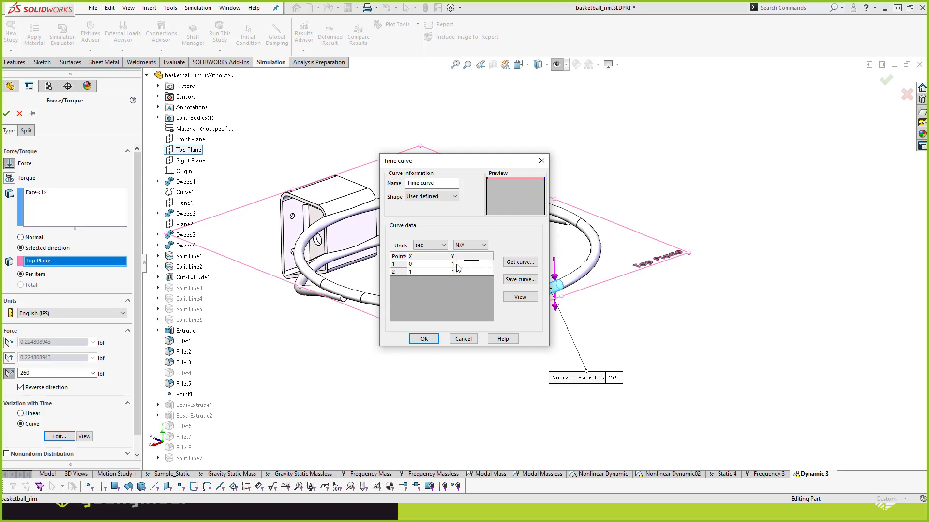
- Set the time curve's point at 1 sec to a Y value of 1, then accept the curve and the force
{"action": "left_click", "coordinate": [416, 272]}
{"action": "left_click", "coordinate": [454, 271]}
{"action": "type", "text": "1"}
{"action": "left_click_drag", "start_coordinate": [473, 155], "coordinate": [330, 110]}
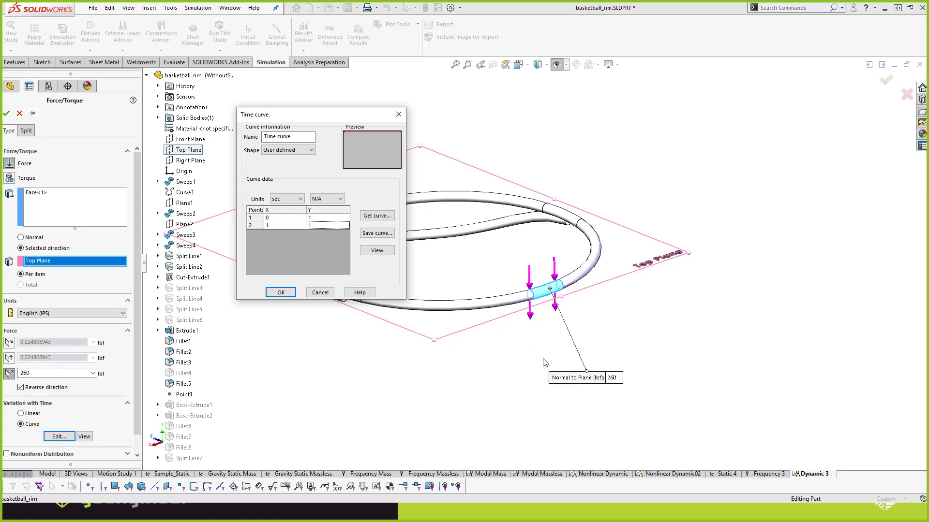
{"action": "left_click", "coordinate": [327, 226]}
{"action": "left_click", "coordinate": [315, 225]}
{"action": "left_click", "coordinate": [287, 291]}
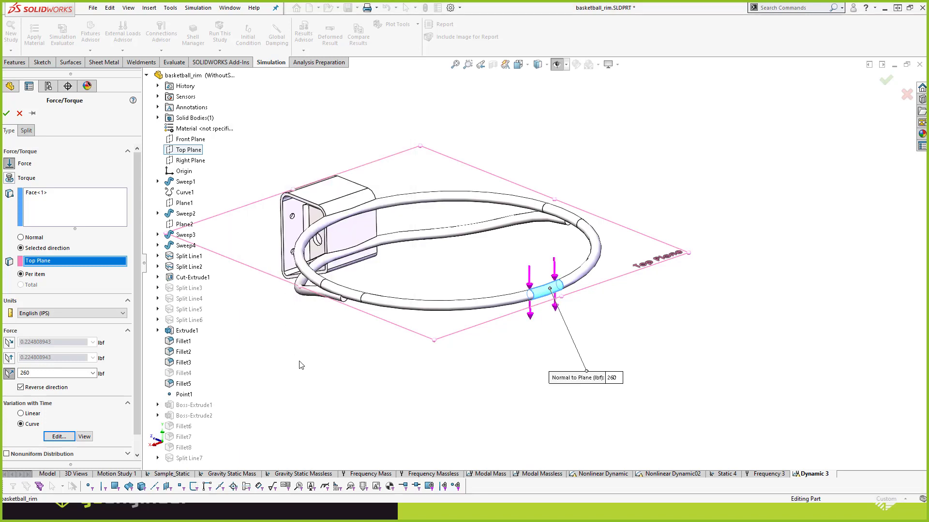
{"action": "left_click", "coordinate": [6, 114]}
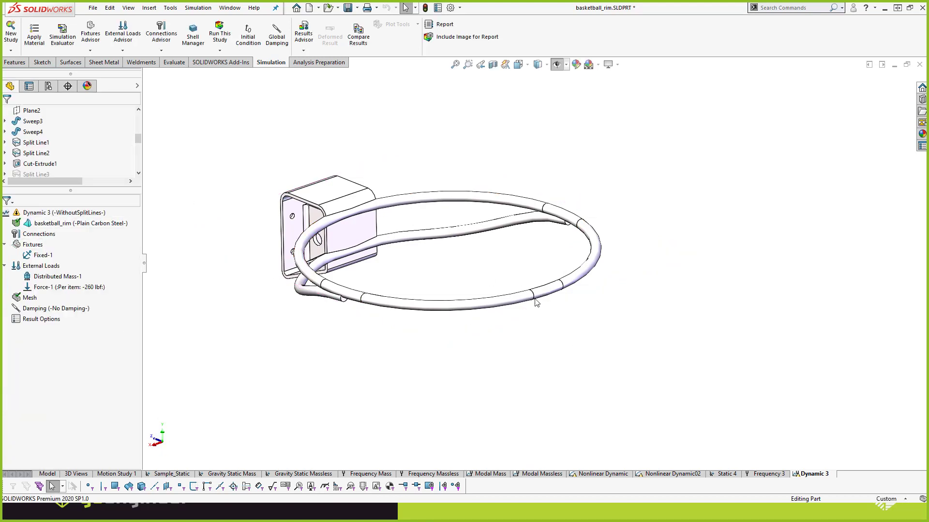
- Apply modal damping to the Dynamic 3 study with a damping ratio of .02 for modes 1 to 15
{"action": "left_click", "coordinate": [54, 288]}
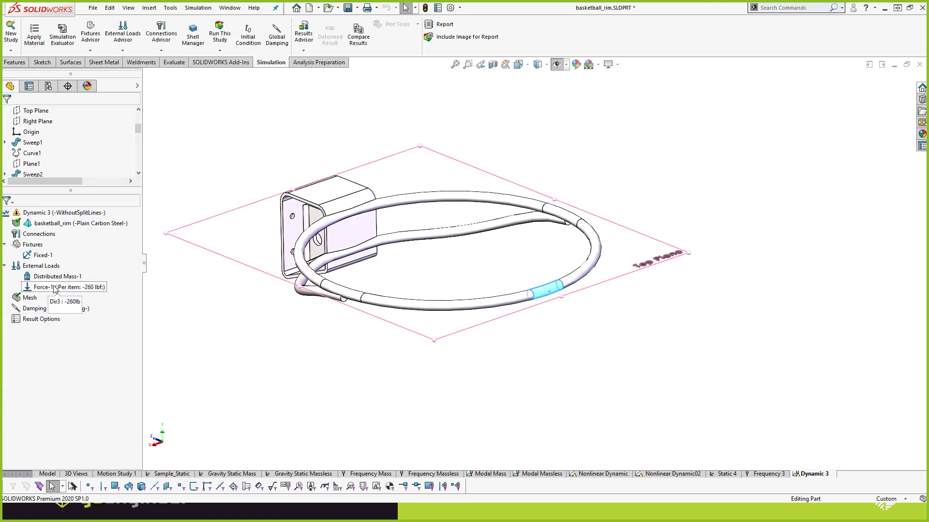
{"action": "right_click", "coordinate": [48, 313]}
{"action": "left_click", "coordinate": [62, 320]}
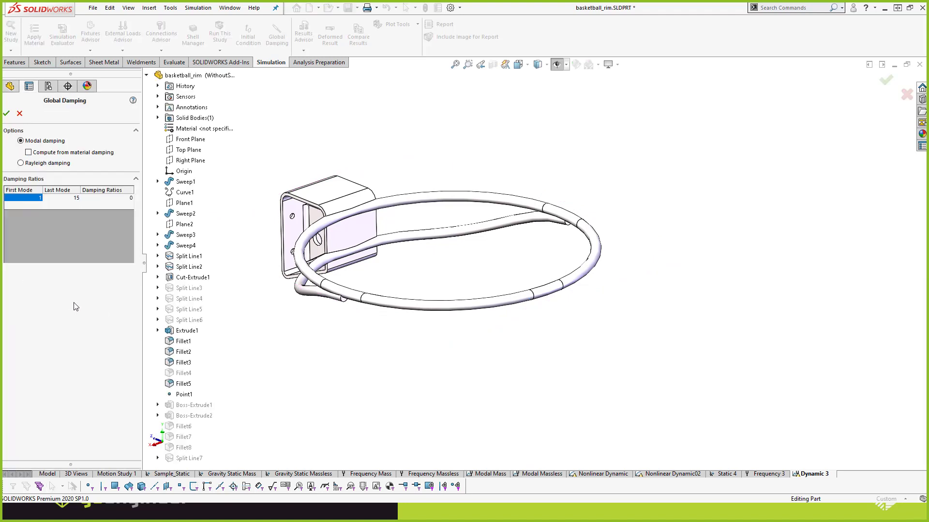
{"action": "type", "text": ".02"}
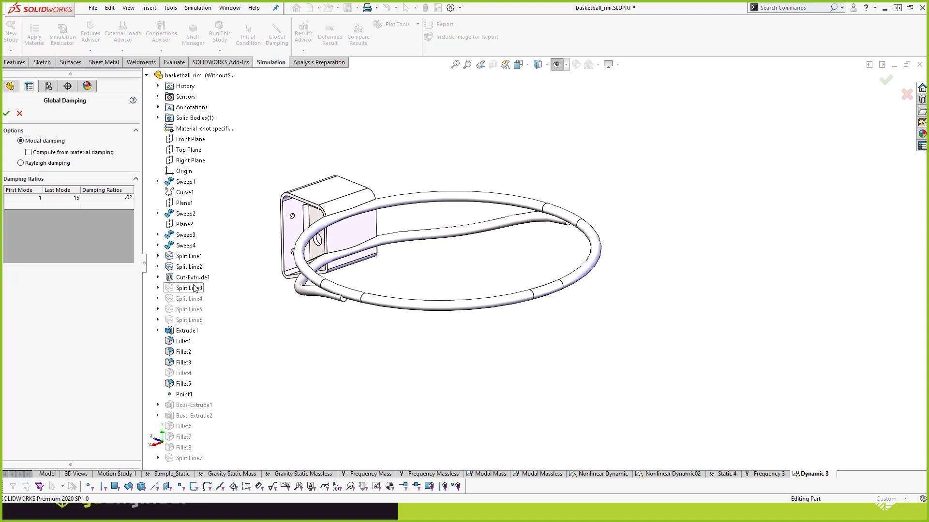
{"action": "left_click", "coordinate": [119, 216]}
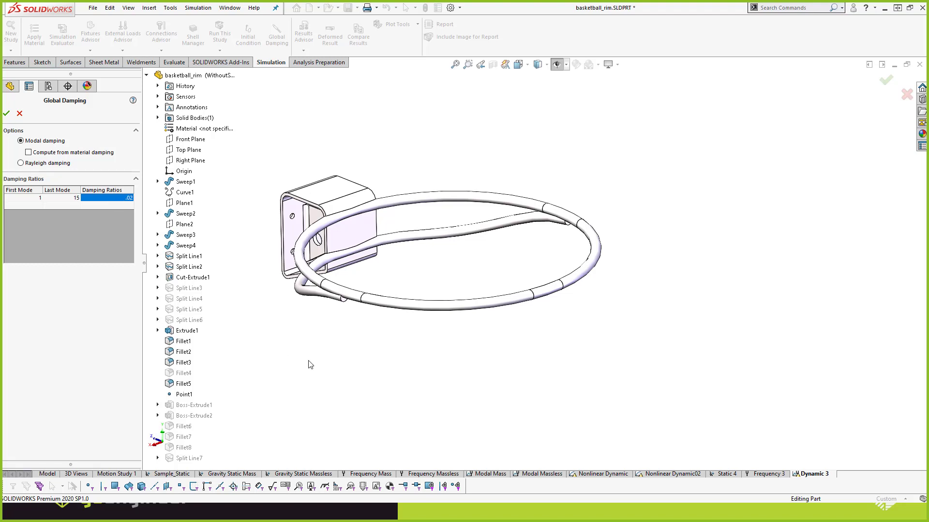
{"action": "left_click", "coordinate": [7, 114]}
{"action": "scroll", "coordinate": [71, 145], "scroll_direction": "down", "scroll_amount": 3}
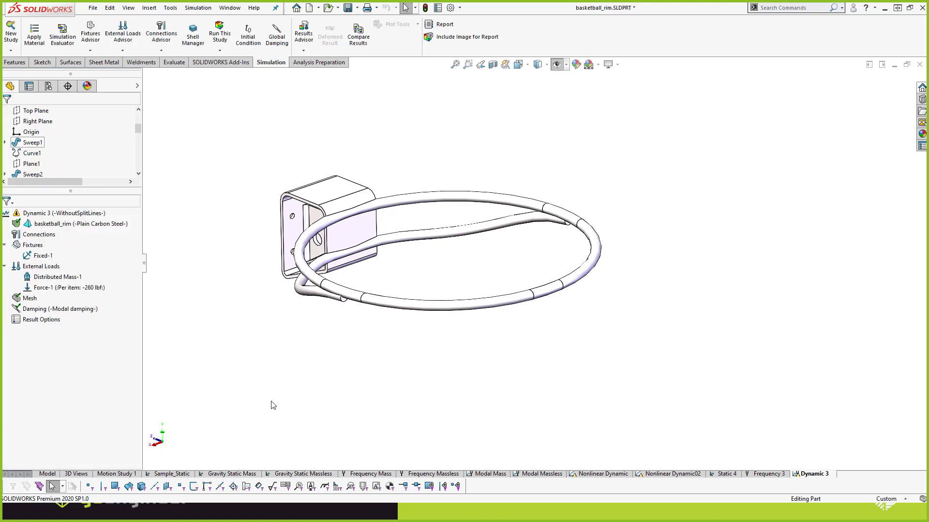
- Set the time increment in the Dynamic 3 study's dynamic options to 0.01 sec and review its frequency options
{"action": "right_click", "coordinate": [57, 213]}
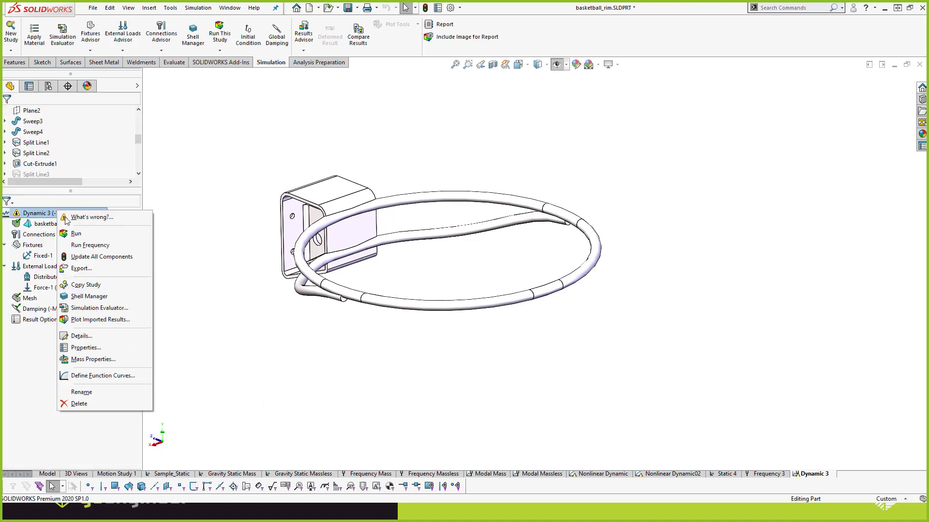
{"action": "left_click", "coordinate": [92, 349]}
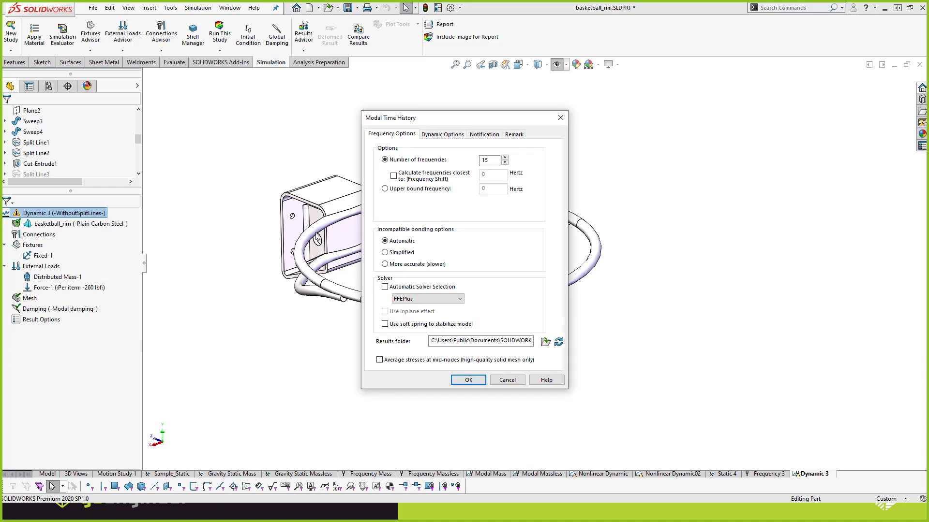
{"action": "left_click", "coordinate": [436, 137]}
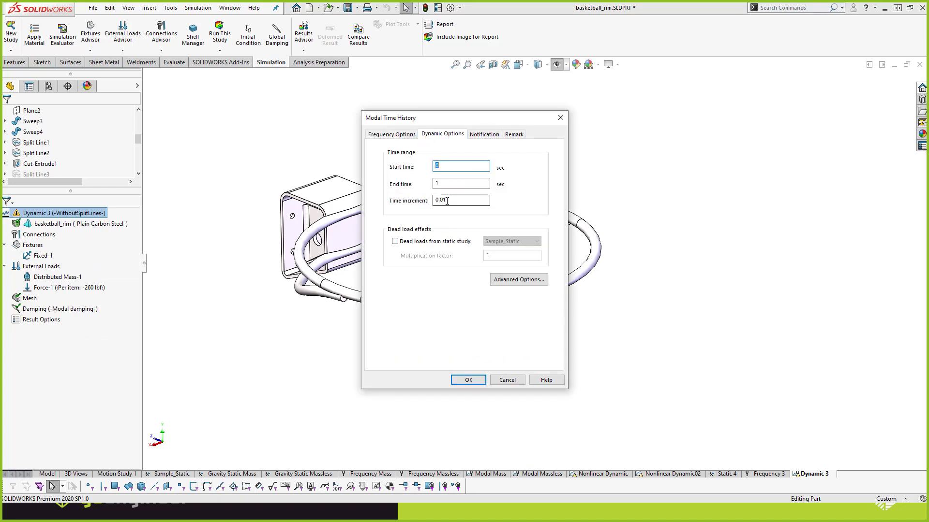
{"action": "double_click", "coordinate": [444, 183]}
{"action": "left_click", "coordinate": [445, 200]}
{"action": "double_click", "coordinate": [440, 202]}
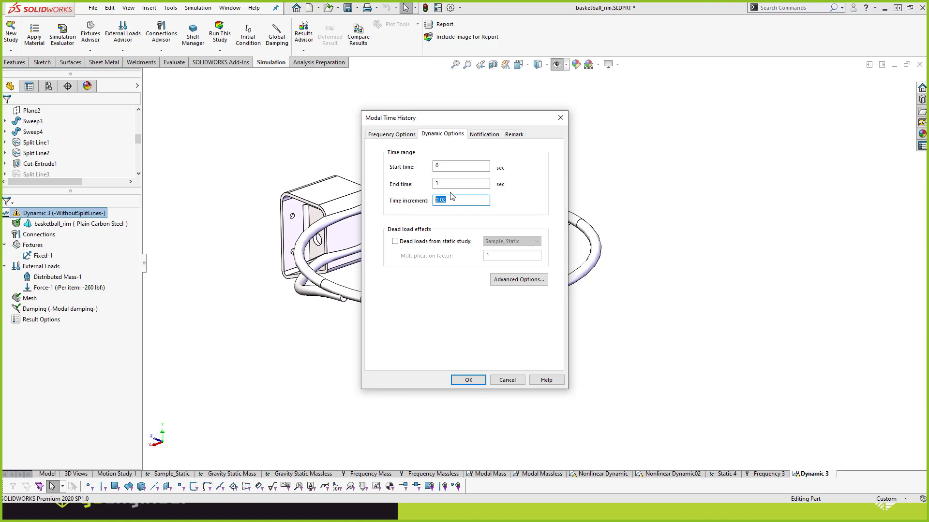
{"action": "left_click", "coordinate": [403, 135]}
{"action": "left_click", "coordinate": [427, 135]}
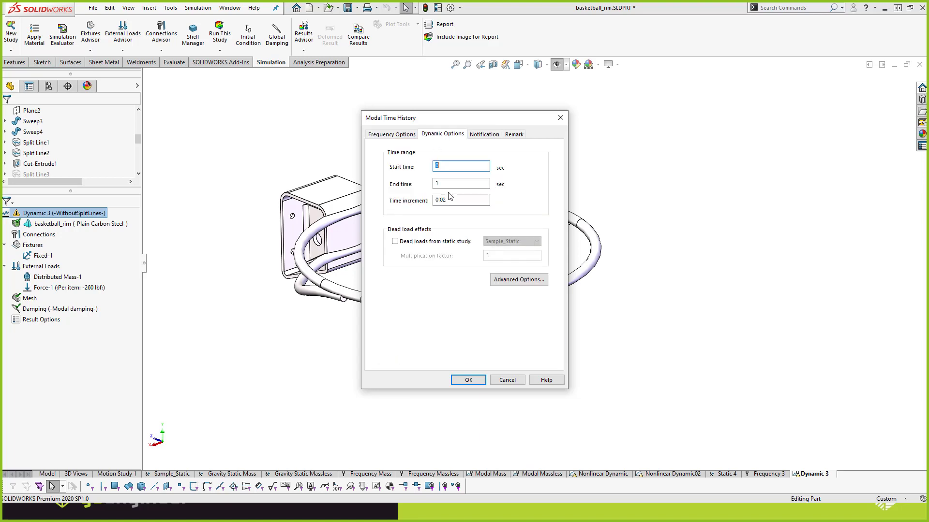
{"action": "left_click", "coordinate": [452, 199]}
{"action": "left_click_drag", "start_coordinate": [434, 200], "coordinate": [449, 200]}
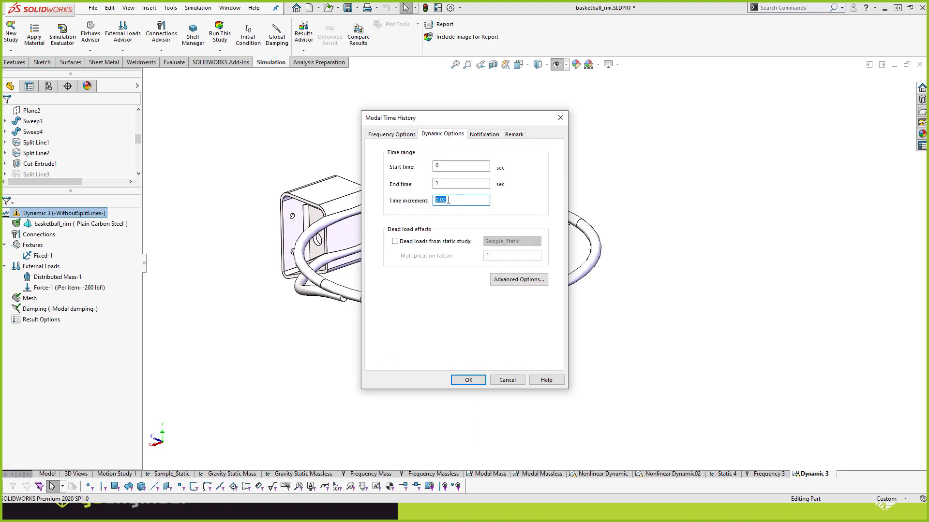
{"action": "type", "text": "0.01"}
{"action": "double_click", "coordinate": [443, 201]}
{"action": "left_click", "coordinate": [393, 135]}
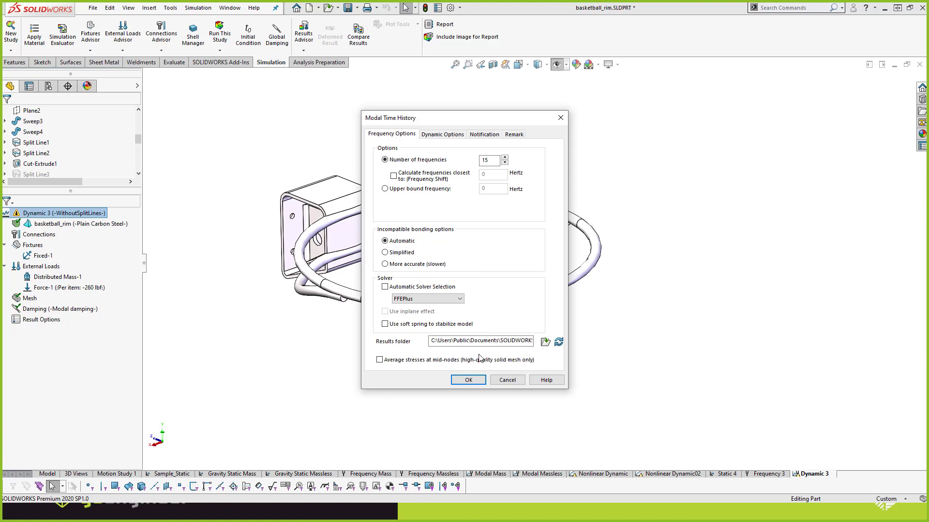
{"action": "left_click", "coordinate": [476, 383]}
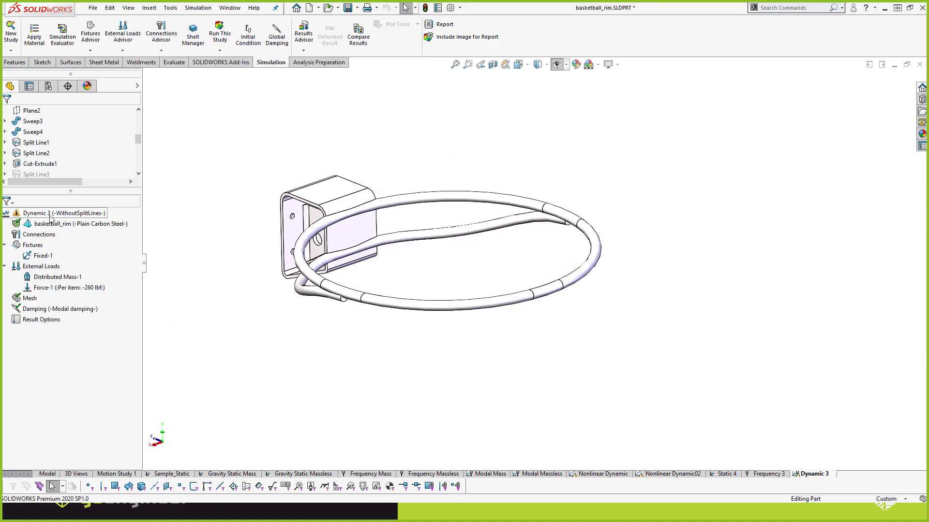
- Exclude stress and reactions from the quantities computed in the study's result options
{"action": "right_click", "coordinate": [42, 322]}
{"action": "left_click", "coordinate": [68, 325]}
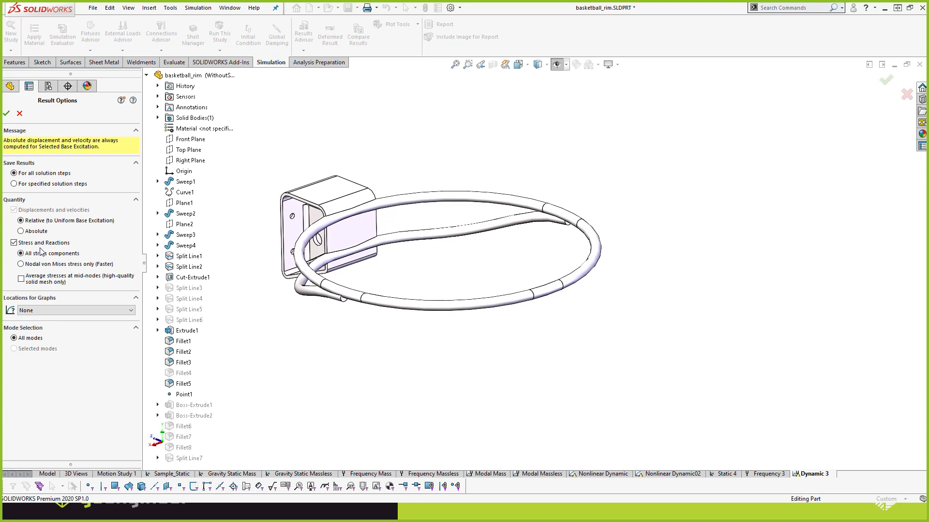
{"action": "left_click", "coordinate": [14, 243]}
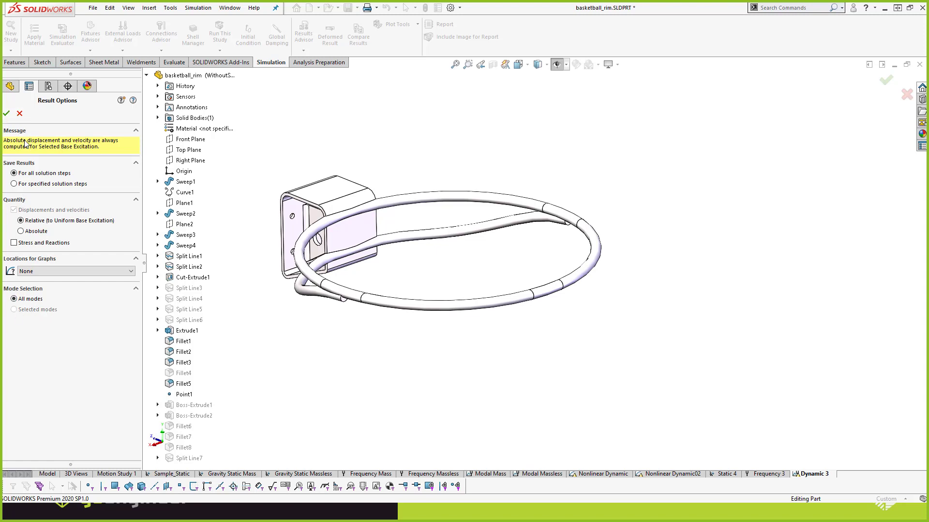
{"action": "left_click", "coordinate": [6, 114]}
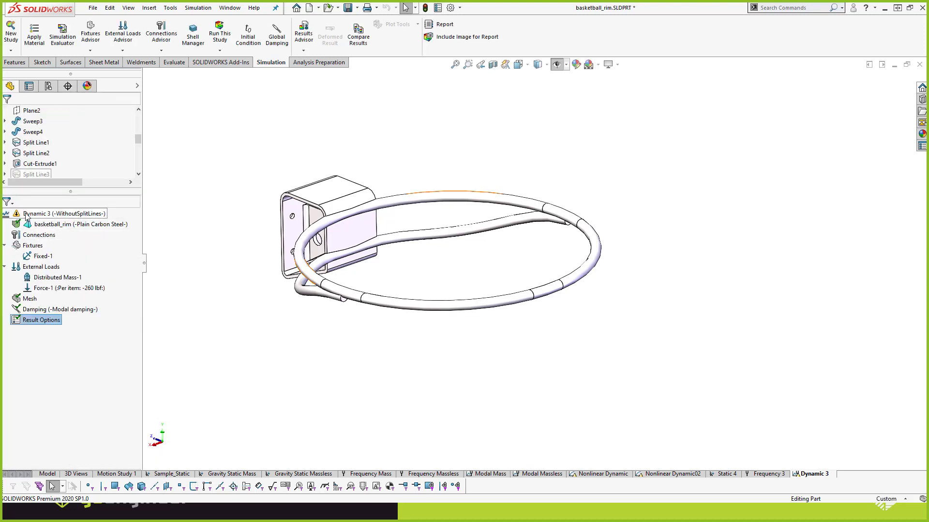
- Run only the frequency calculation of the Dynamic 3 study and list its resonant frequencies
{"action": "right_click", "coordinate": [25, 216]}
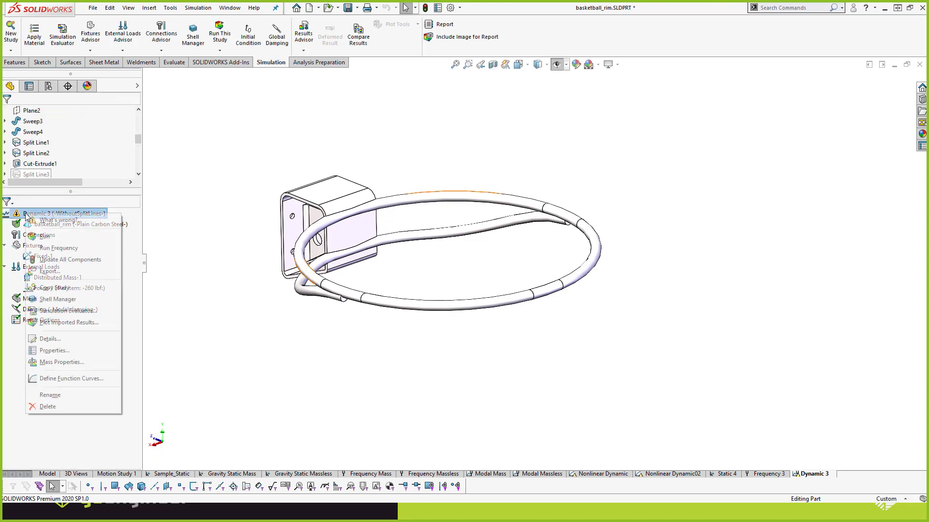
{"action": "left_click", "coordinate": [54, 248]}
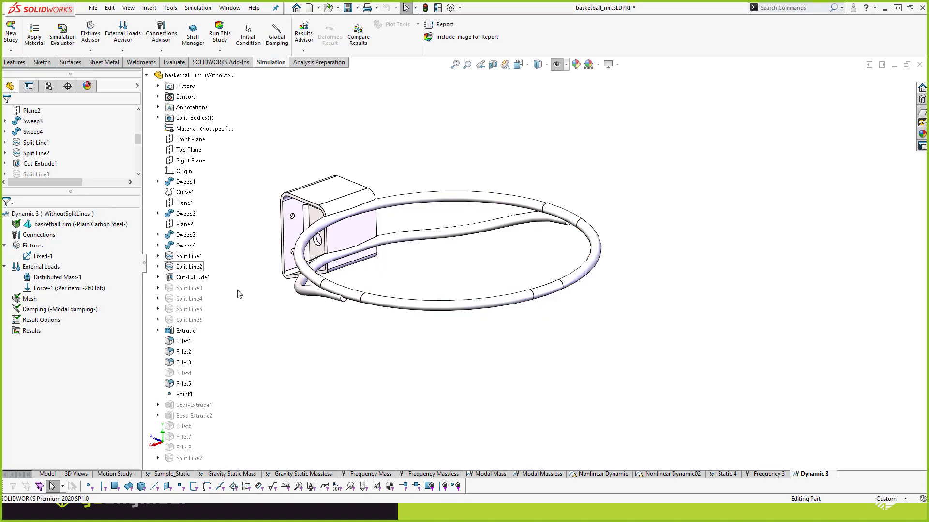
{"action": "right_click", "coordinate": [31, 333]}
{"action": "left_click", "coordinate": [80, 216]}
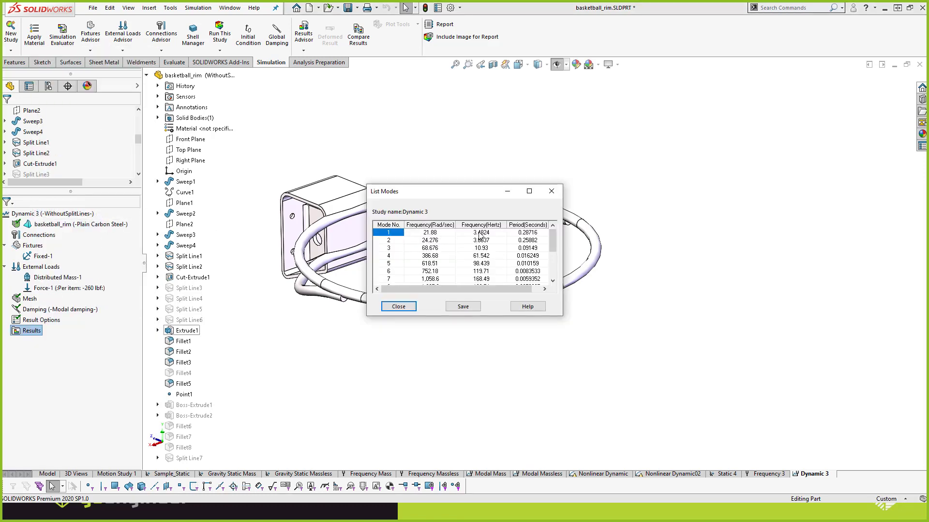
- Examine the frequencies in hertz of the first four modes in the mode list and close the list
{"action": "left_click", "coordinate": [482, 234]}
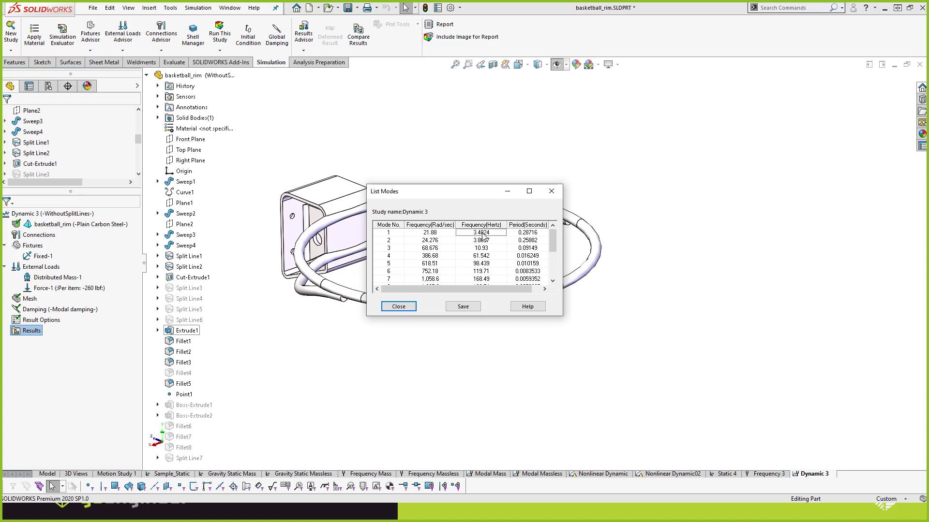
{"action": "left_click_drag", "start_coordinate": [483, 235], "coordinate": [479, 257]}
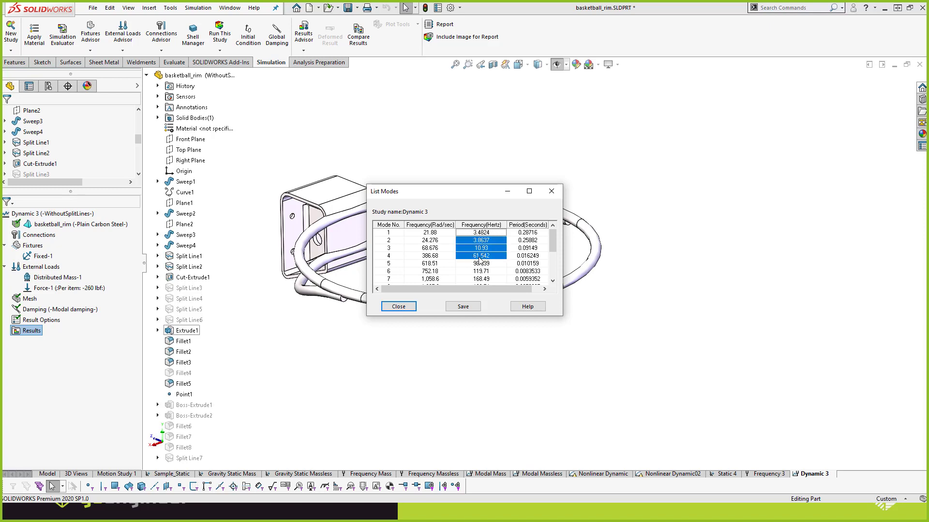
{"action": "left_click", "coordinate": [478, 257]}
{"action": "left_click_drag", "start_coordinate": [387, 258], "coordinate": [474, 256]}
{"action": "left_click", "coordinate": [474, 255]}
{"action": "left_click", "coordinate": [476, 234]}
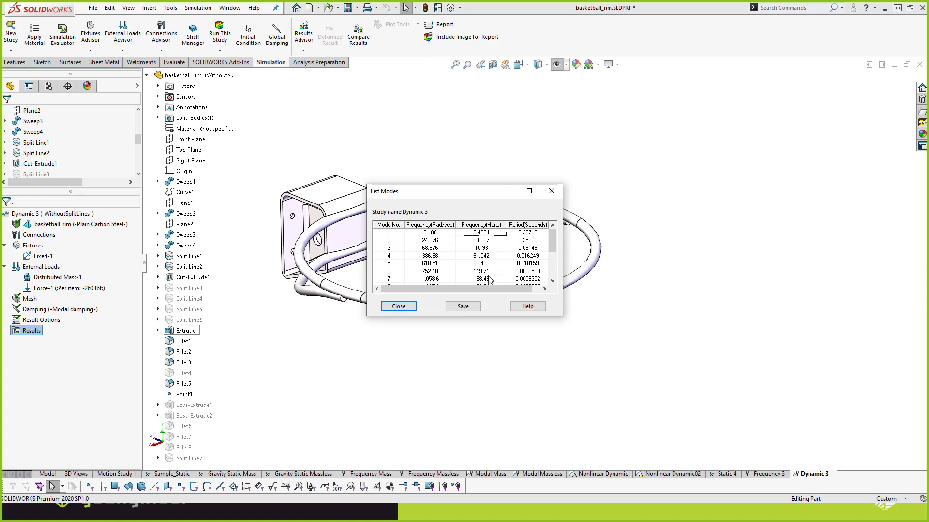
{"action": "left_click_drag", "start_coordinate": [431, 191], "coordinate": [441, 187]}
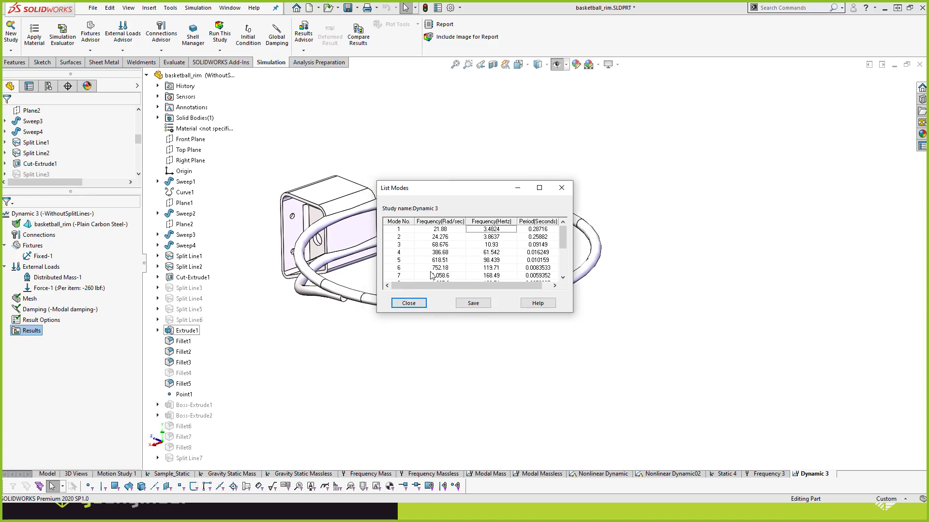
{"action": "left_click", "coordinate": [409, 303]}
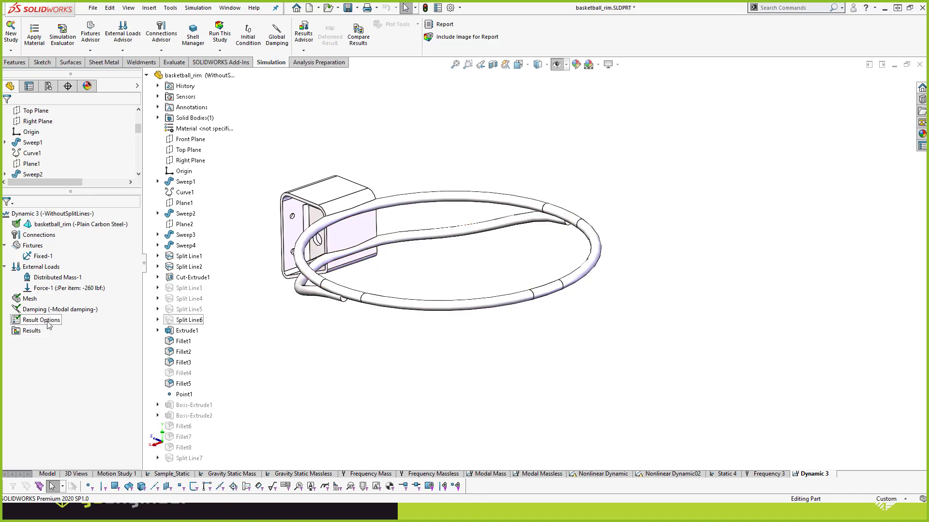
- Switch the result options to selected modes, try excluding modes 12 to 15 in the mode filter, and include them again
{"action": "right_click", "coordinate": [49, 324]}
{"action": "left_click", "coordinate": [76, 329]}
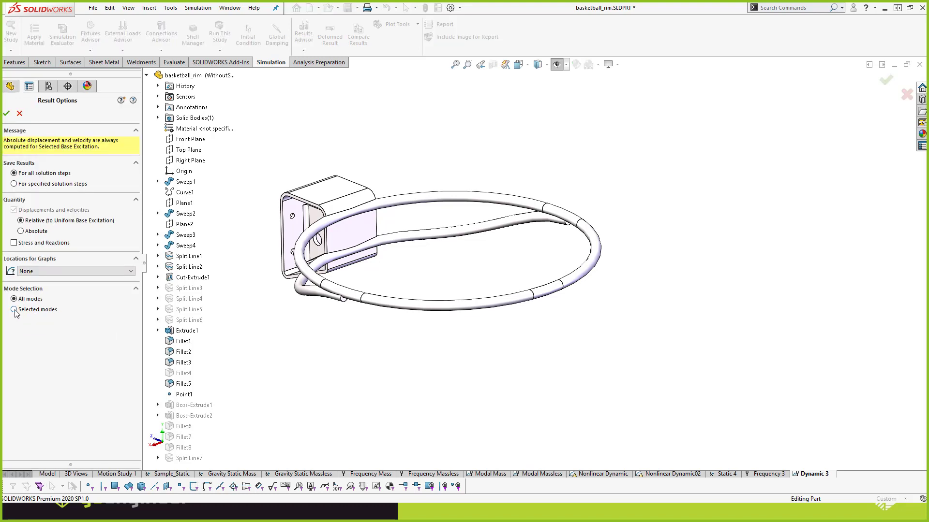
{"action": "left_click", "coordinate": [14, 309]}
{"action": "left_click", "coordinate": [64, 323]}
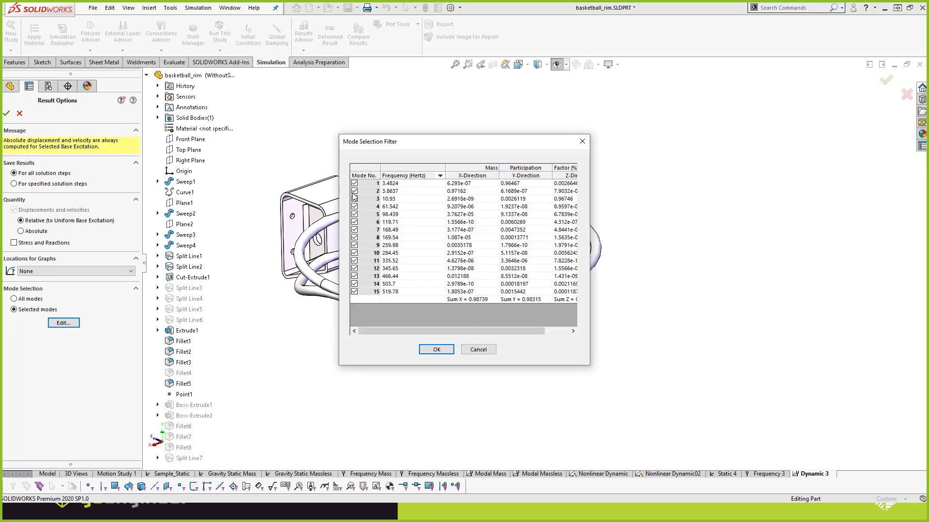
{"action": "left_click", "coordinate": [355, 291]}
{"action": "left_click", "coordinate": [355, 284]}
{"action": "left_click", "coordinate": [355, 276]}
{"action": "left_click", "coordinate": [354, 268]}
{"action": "left_click", "coordinate": [354, 276]}
{"action": "left_click", "coordinate": [355, 284]}
{"action": "left_click", "coordinate": [354, 292]}
- Examine the Y-direction mass participation of modes 1 and 2, accept the mode filter, and return the result options to all modes
{"action": "left_click", "coordinate": [511, 184]}
{"action": "left_click", "coordinate": [526, 192]}
{"action": "left_click", "coordinate": [512, 185]}
{"action": "left_click_drag", "start_coordinate": [406, 143], "coordinate": [623, 148]}
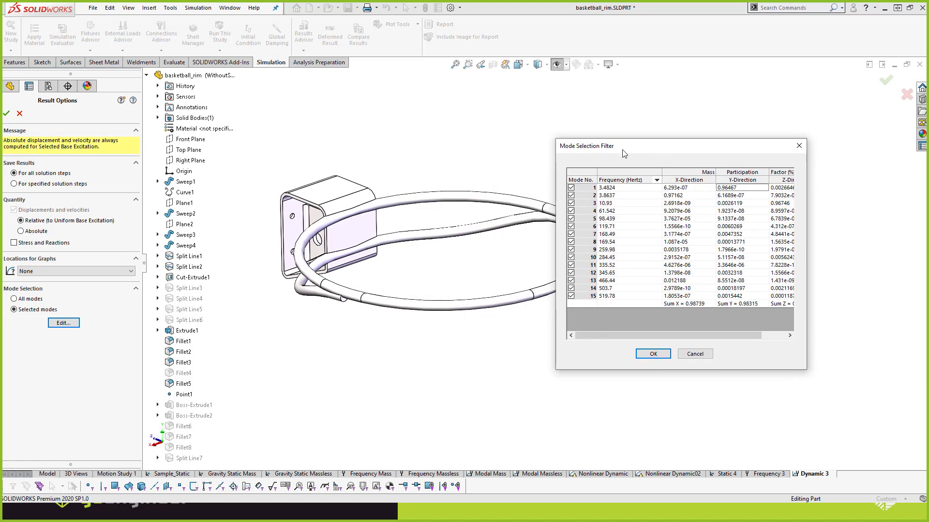
{"action": "left_click", "coordinate": [653, 360]}
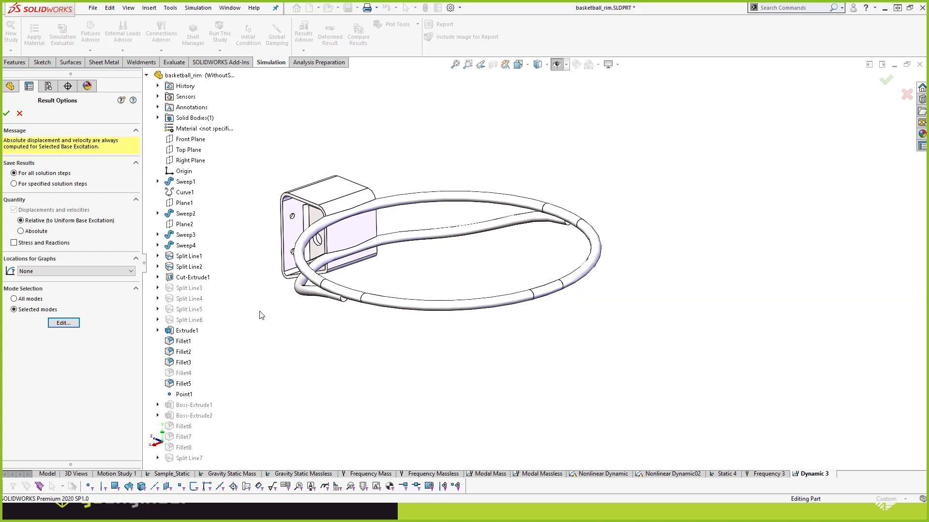
{"action": "left_click", "coordinate": [29, 299]}
{"action": "left_click", "coordinate": [6, 114]}
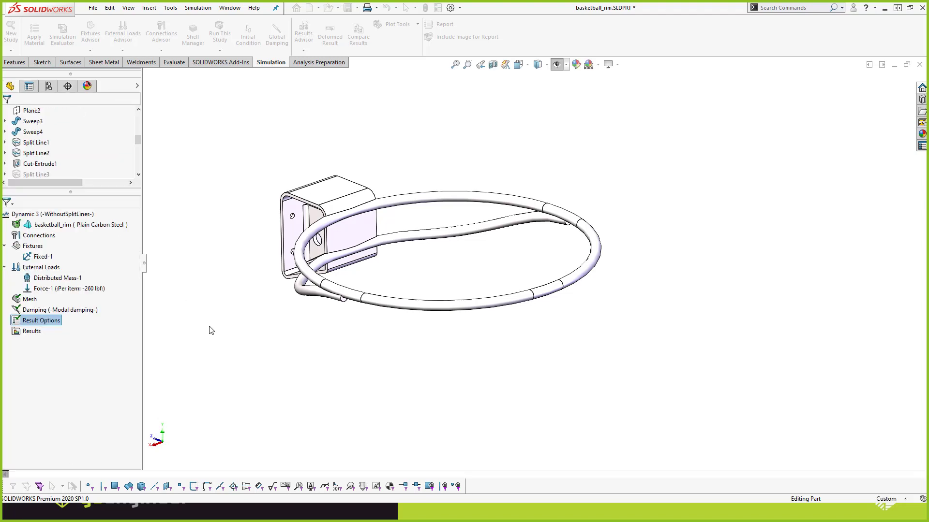
- Run the complete Dynamic 3 study and expand the solver status details
{"action": "right_click", "coordinate": [30, 215]}
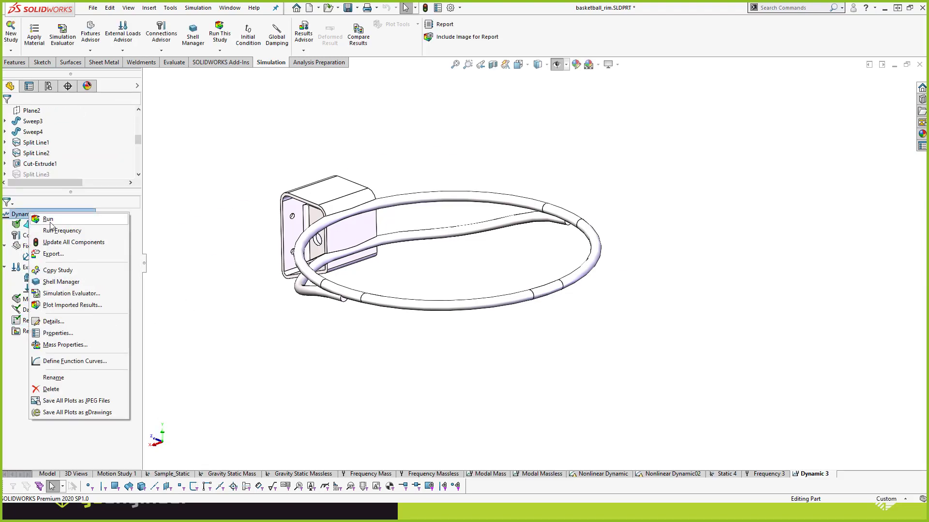
{"action": "left_click", "coordinate": [50, 223]}
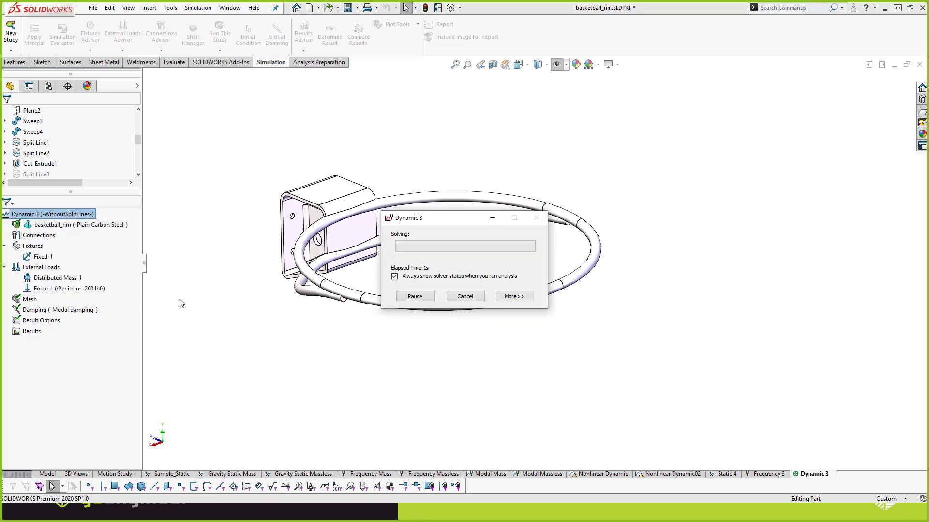
{"action": "left_click", "coordinate": [506, 297]}
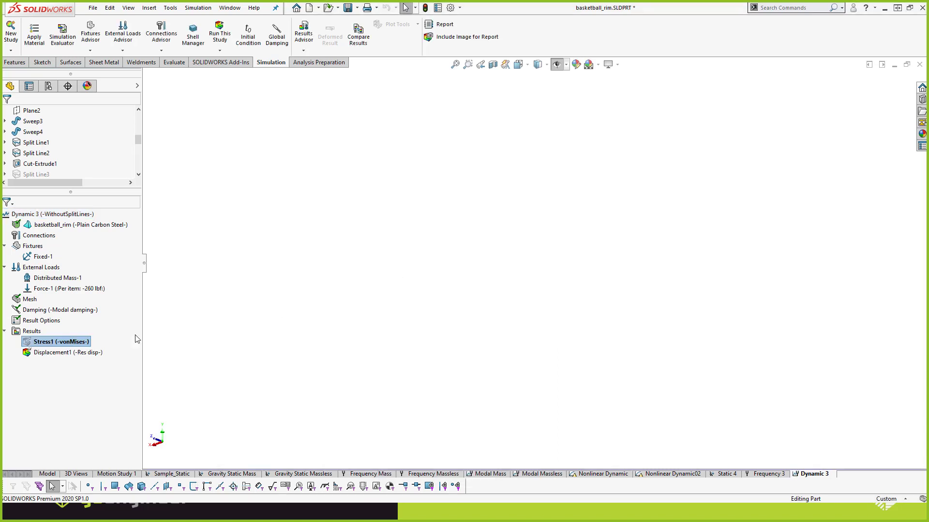
- Show the resultant displacement plot, animate it at a speed setting of 189, and close the animation
{"action": "double_click", "coordinate": [58, 352]}
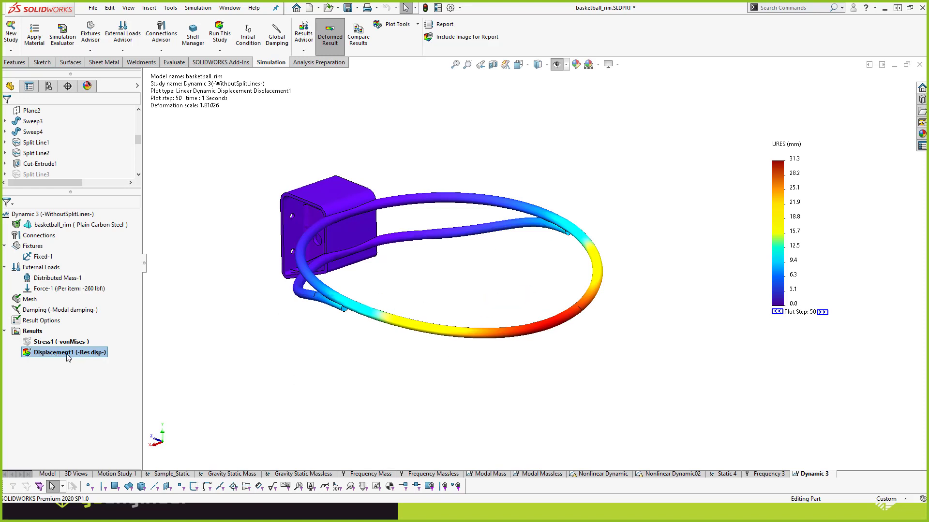
{"action": "right_click", "coordinate": [55, 355]}
{"action": "left_click", "coordinate": [73, 189]}
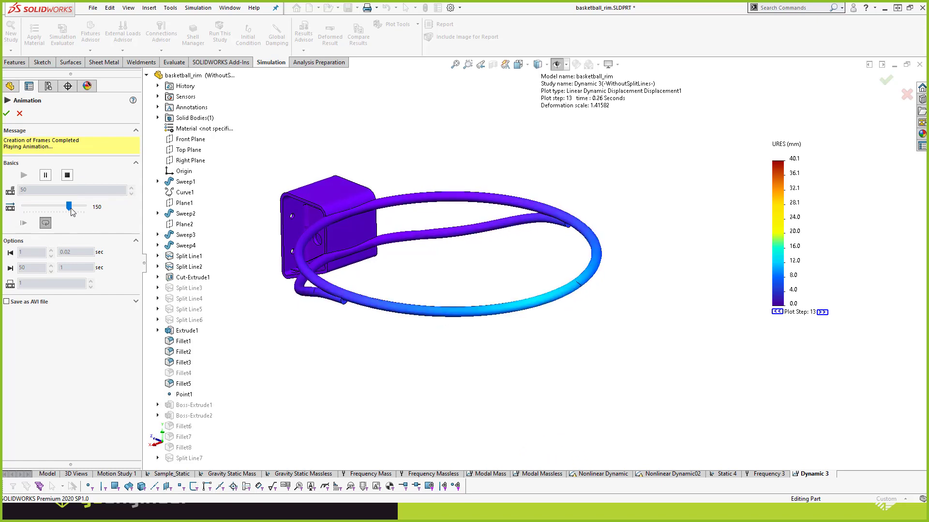
{"action": "left_click_drag", "start_coordinate": [87, 203], "coordinate": [81, 206]}
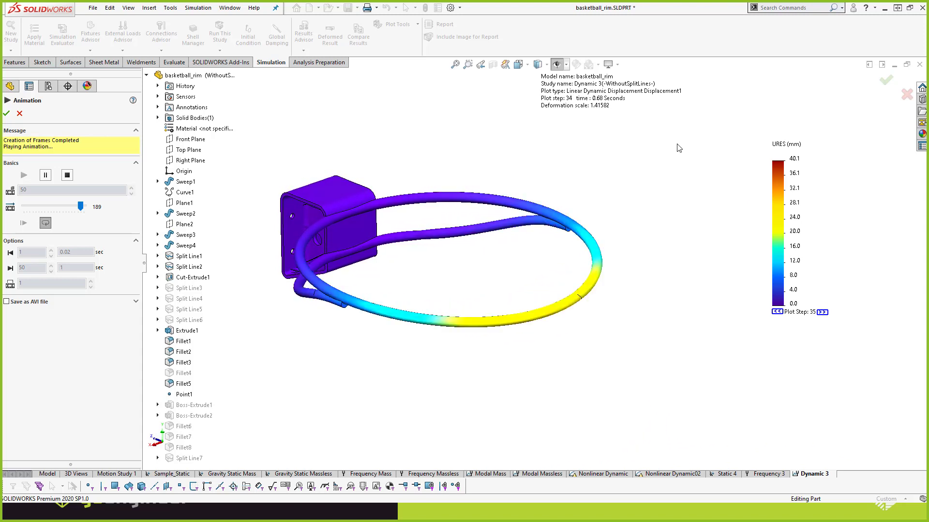
{"action": "left_click", "coordinate": [19, 113]}
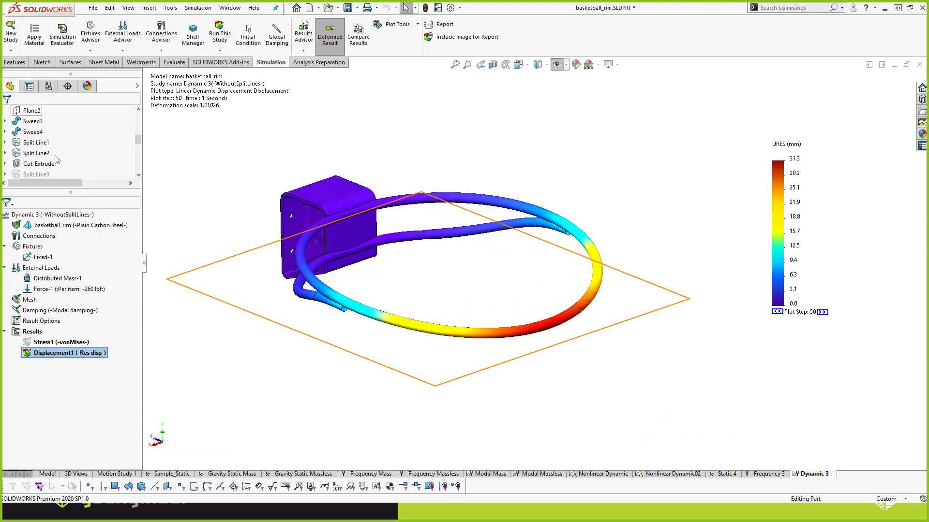
- Probe the displacement at the loaded segment of the rim, examine its response graph over time, and close the probe
{"action": "right_click", "coordinate": [61, 353]}
{"action": "left_click", "coordinate": [77, 233]}
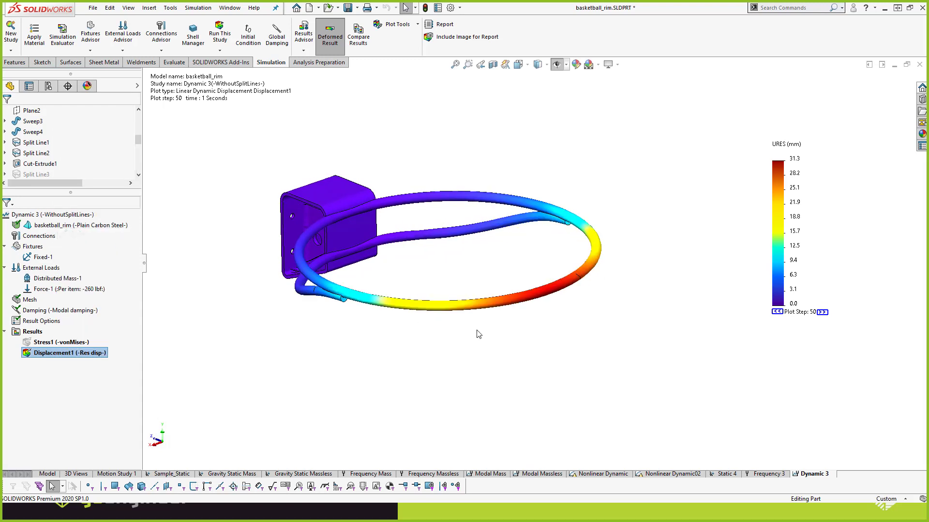
{"action": "left_click", "coordinate": [555, 286]}
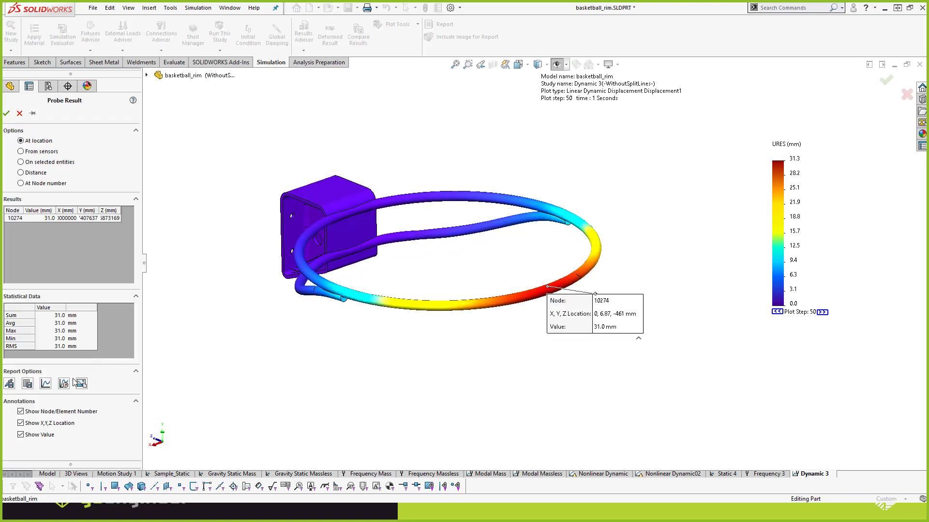
{"action": "left_click", "coordinate": [65, 384]}
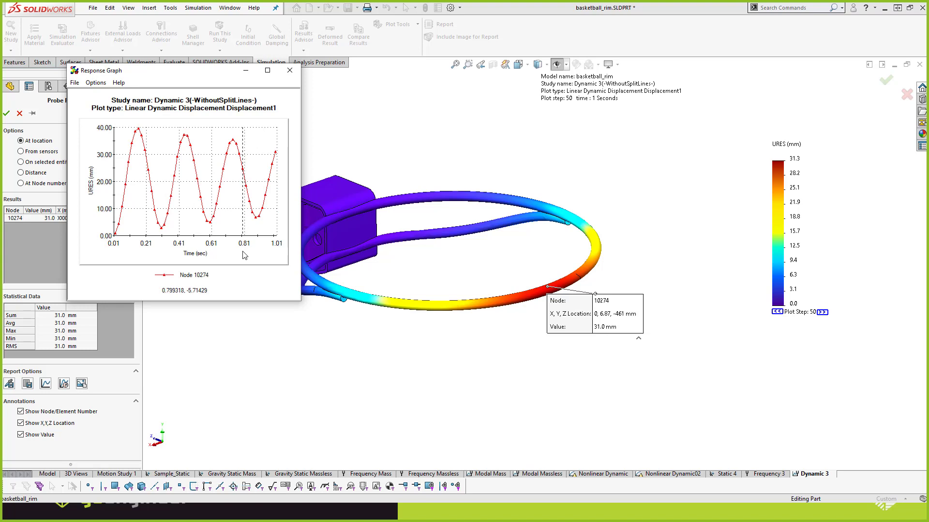
{"action": "left_click", "coordinate": [290, 71]}
{"action": "key", "text": "Return"}
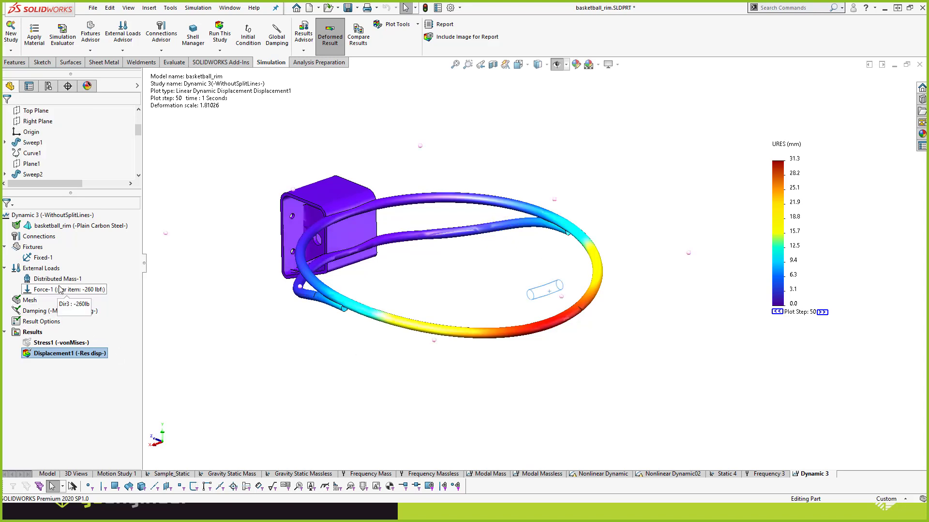
{"action": "mouse_move", "coordinate": [41, 279]}
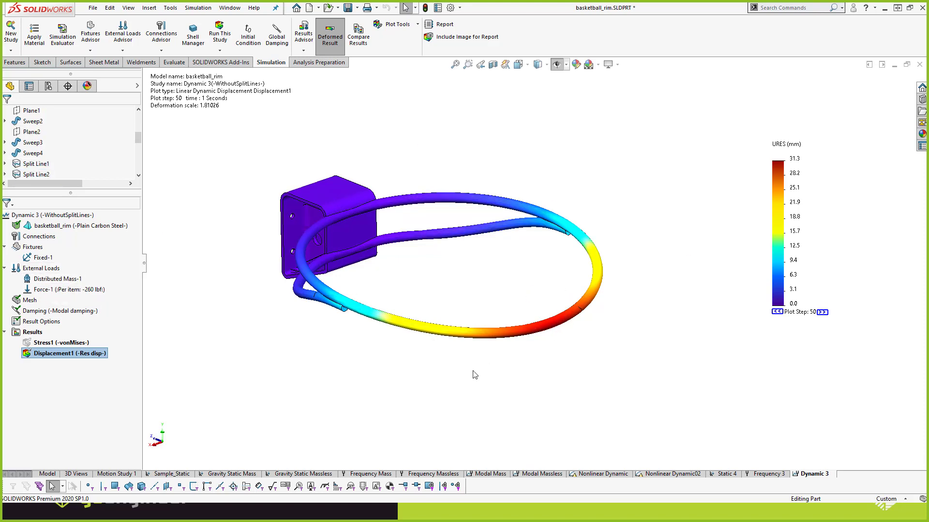
{"action": "key", "text": "alt+Tab"}
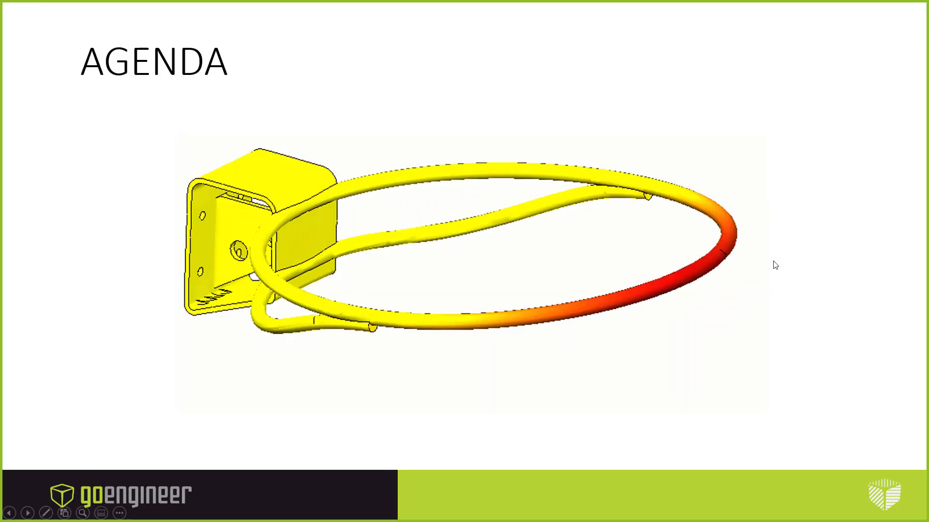
{"action": "left_click", "coordinate": [855, 311]}
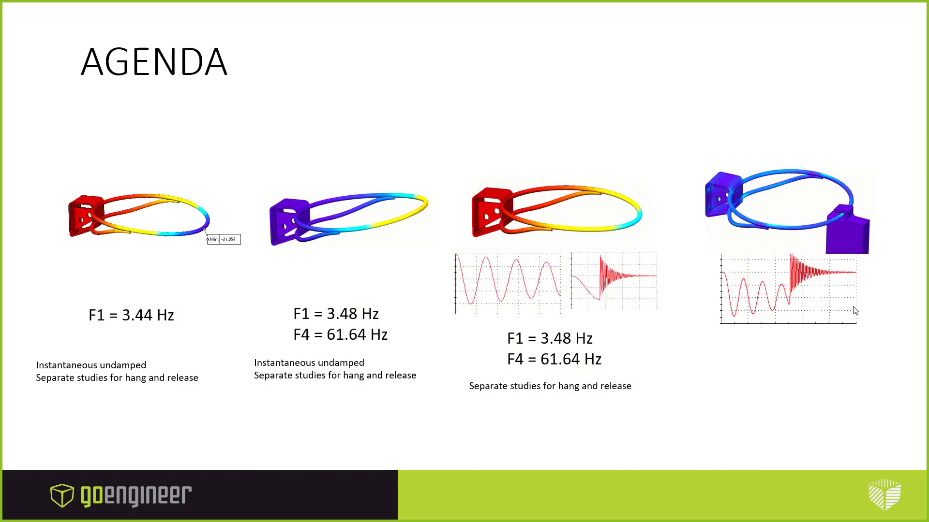
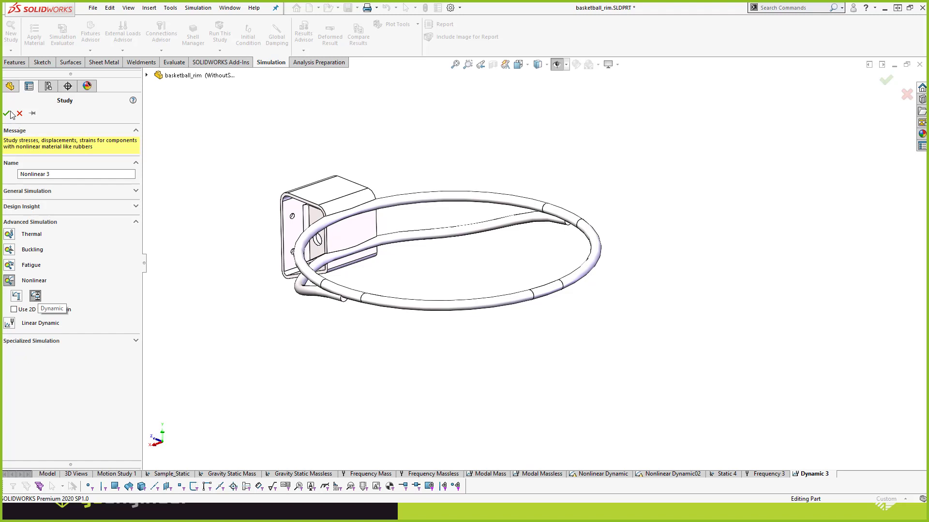
- Create a nonlinear dynamic study and copy the fixture and 260 lbf force from Dynamic 3 into it, trying the distributed mass as well
{"action": "left_click", "coordinate": [7, 114]}
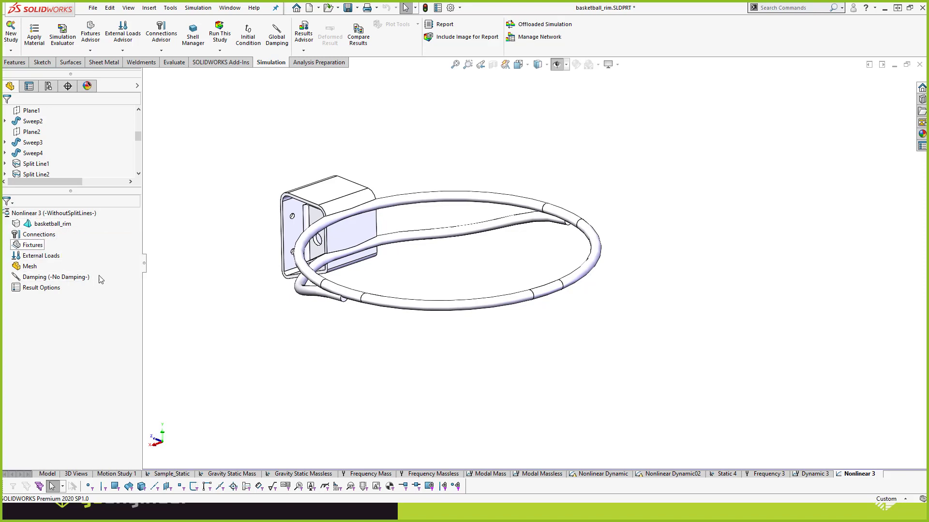
{"action": "left_click", "coordinate": [804, 475]}
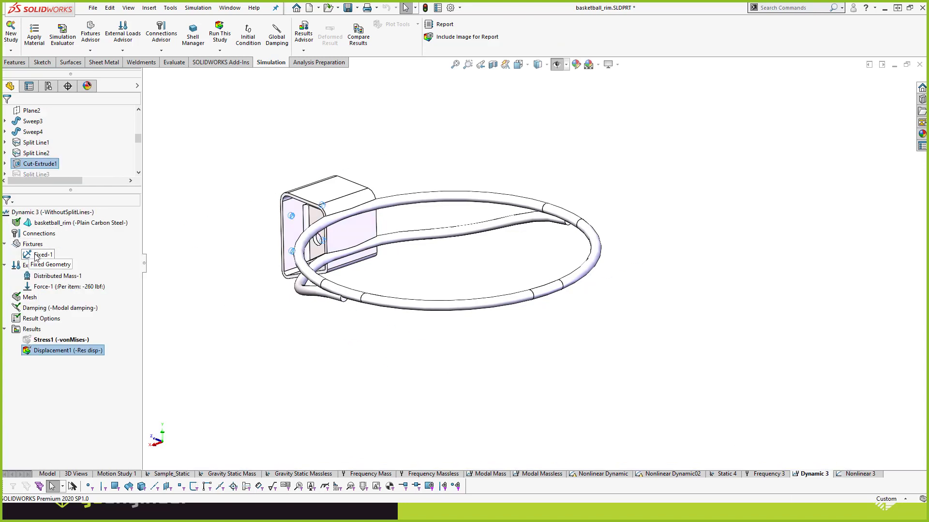
{"action": "left_click", "coordinate": [36, 255]}
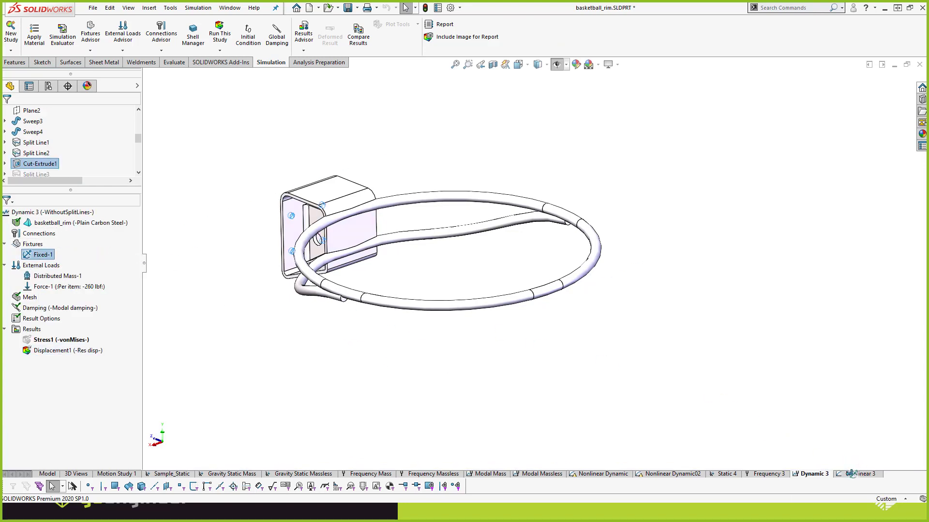
{"action": "left_click_drag", "start_coordinate": [57, 275], "coordinate": [851, 465]}
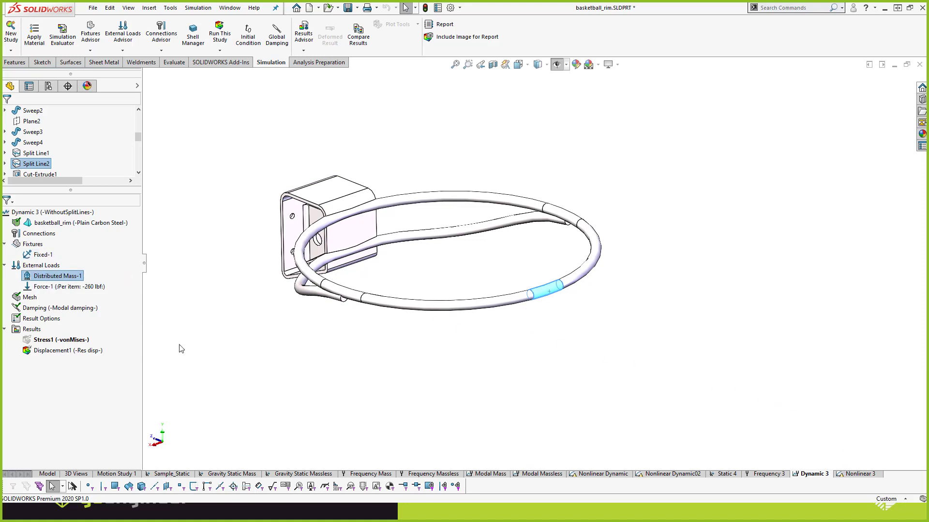
{"action": "left_click_drag", "start_coordinate": [93, 290], "coordinate": [849, 466]}
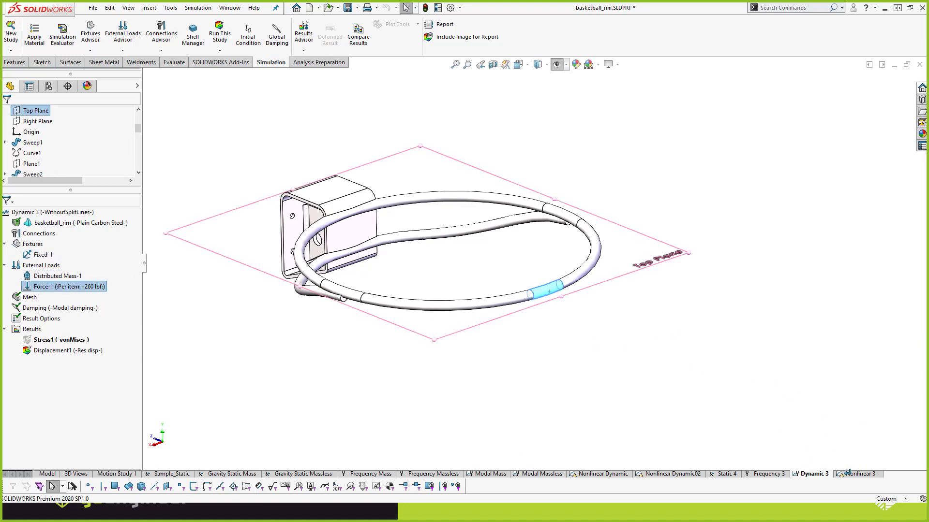
- Examine which external load types the Nonlinear 3 study offers
{"action": "left_click", "coordinate": [840, 474]}
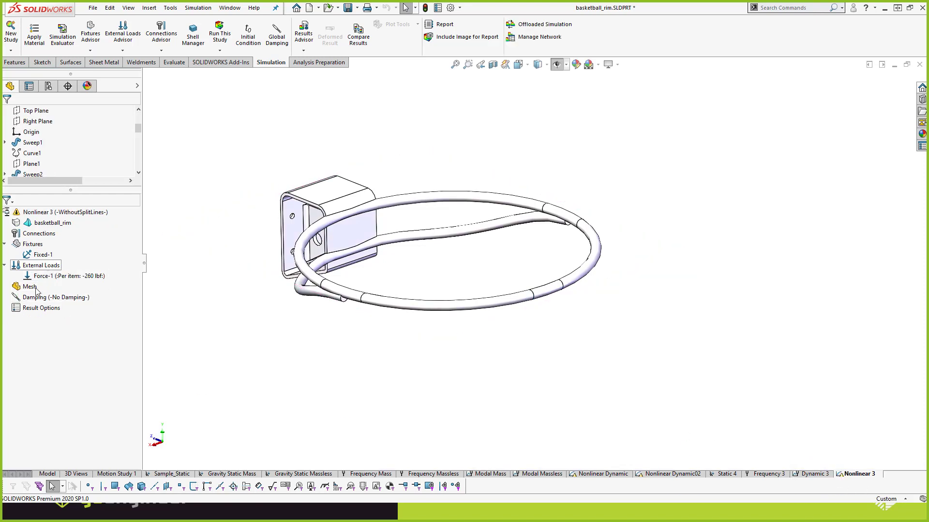
{"action": "right_click", "coordinate": [42, 266]}
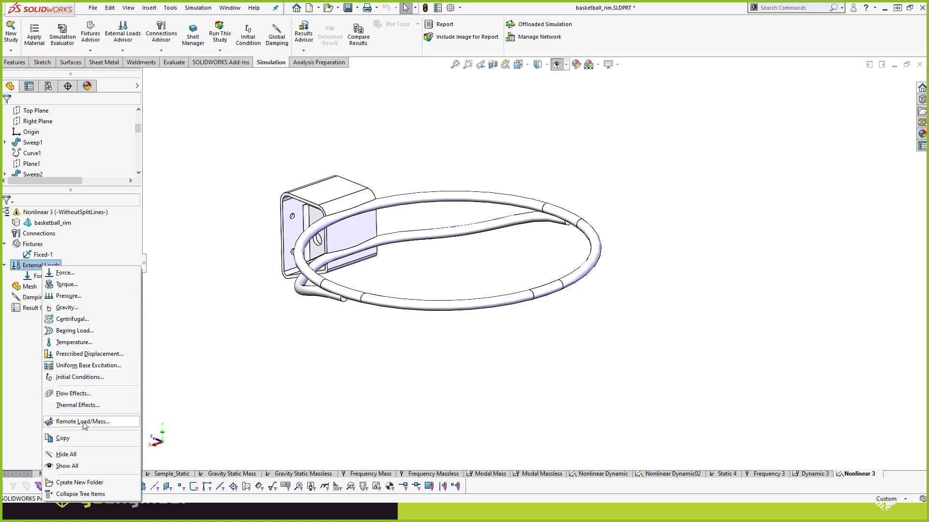
{"action": "left_click", "coordinate": [233, 390]}
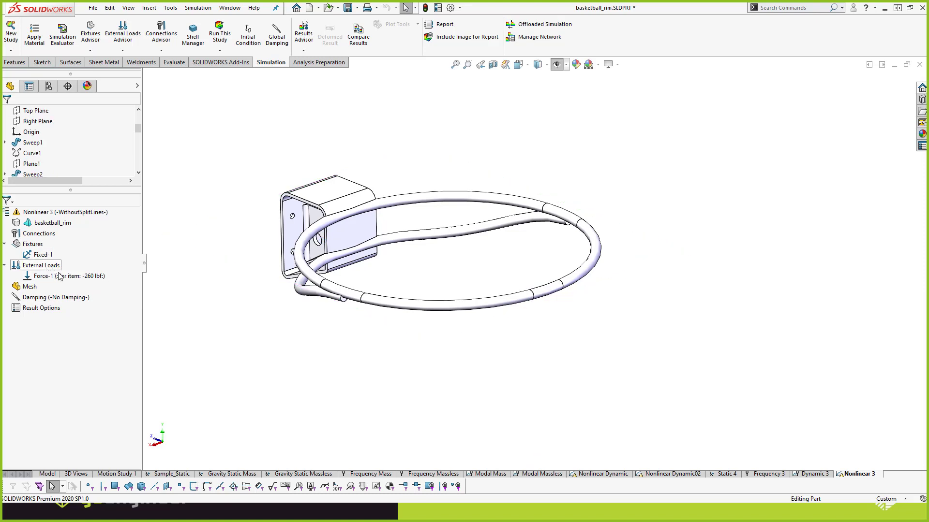
- Activate the Mass configuration and examine the block hooked over the front of the rim
{"action": "scroll", "coordinate": [58, 107], "scroll_direction": "down", "scroll_amount": 2}
{"action": "left_click", "coordinate": [48, 86]}
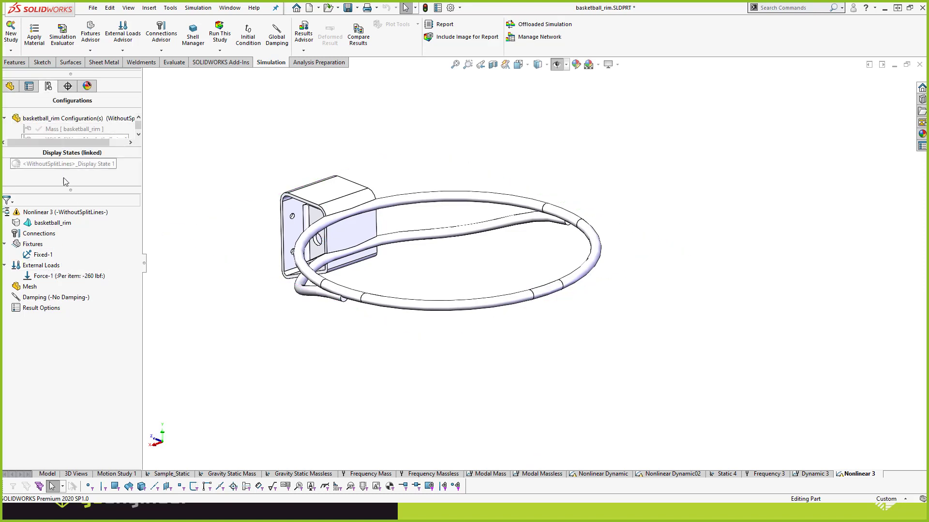
{"action": "left_click_drag", "start_coordinate": [74, 190], "coordinate": [74, 240]}
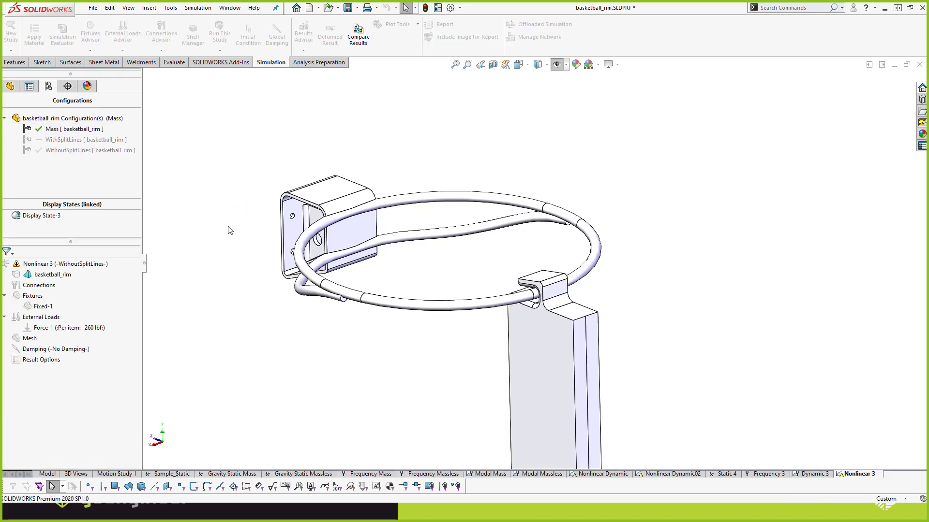
{"action": "scroll", "coordinate": [536, 305], "scroll_direction": "up", "scroll_amount": 2}
{"action": "scroll", "coordinate": [574, 285], "scroll_direction": "down", "scroll_amount": 1}
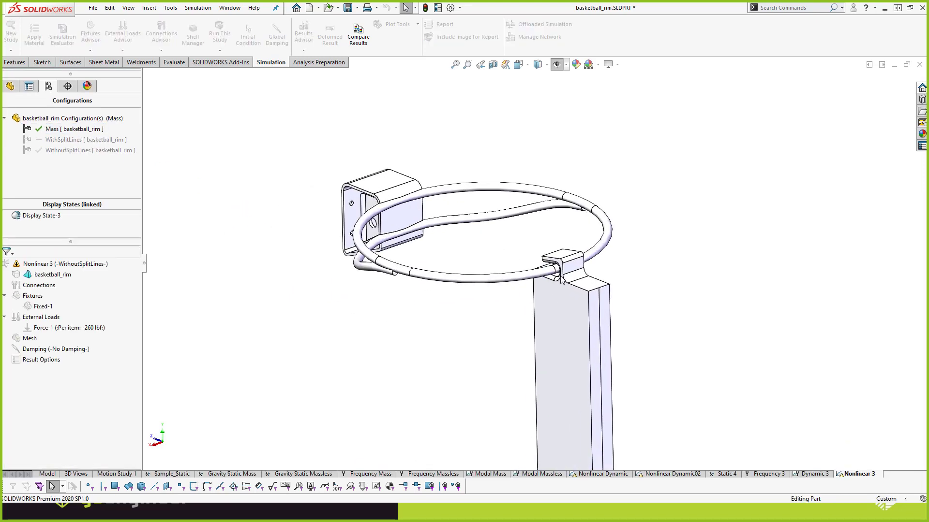
{"action": "scroll", "coordinate": [574, 284], "scroll_direction": "down", "scroll_amount": 2}
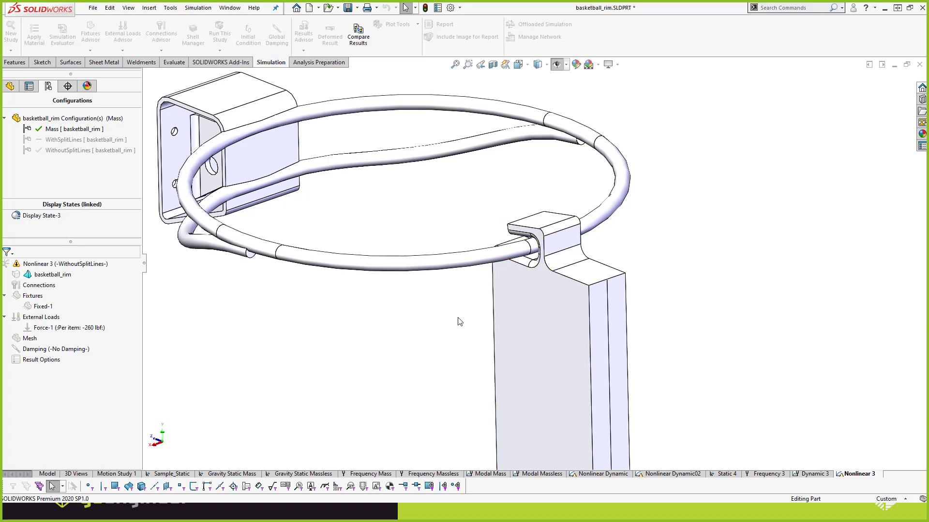
{"action": "mouse_move", "coordinate": [484, 256]}
{"action": "middle_mouse_down"}
{"action": "mouse_move", "coordinate": [516, 234]}
{"action": "mouse_move", "coordinate": [494, 245]}
{"action": "middle_mouse_up"}
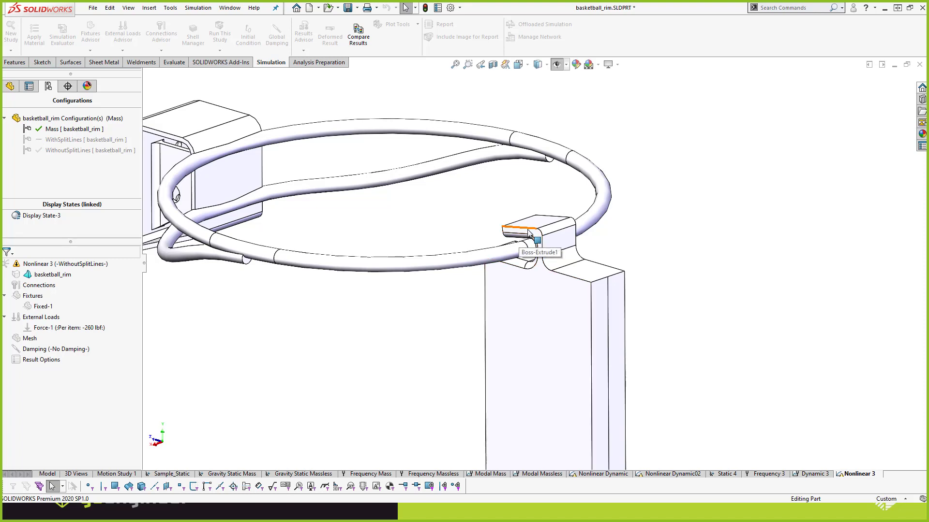
{"action": "key", "text": "z"}
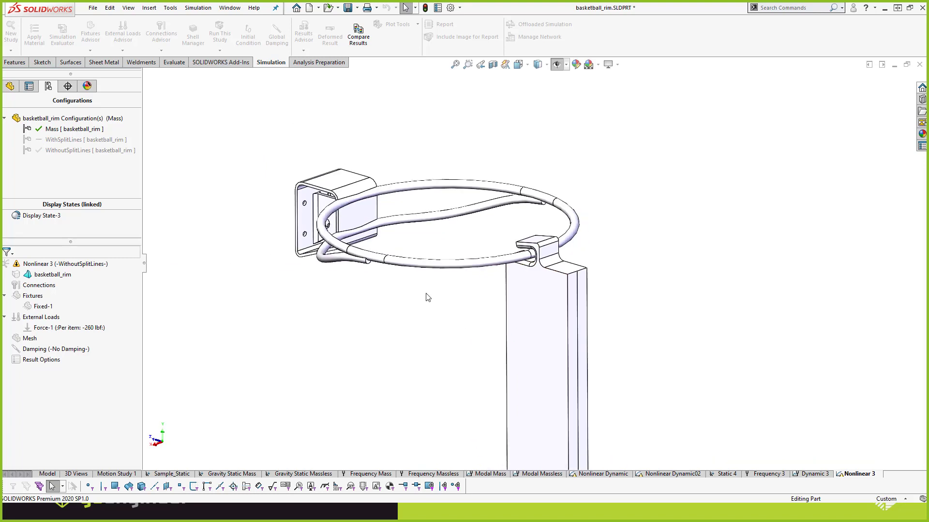
- Create a nonlinear dynamic study for the Mass configuration
{"action": "left_click", "coordinate": [197, 7]}
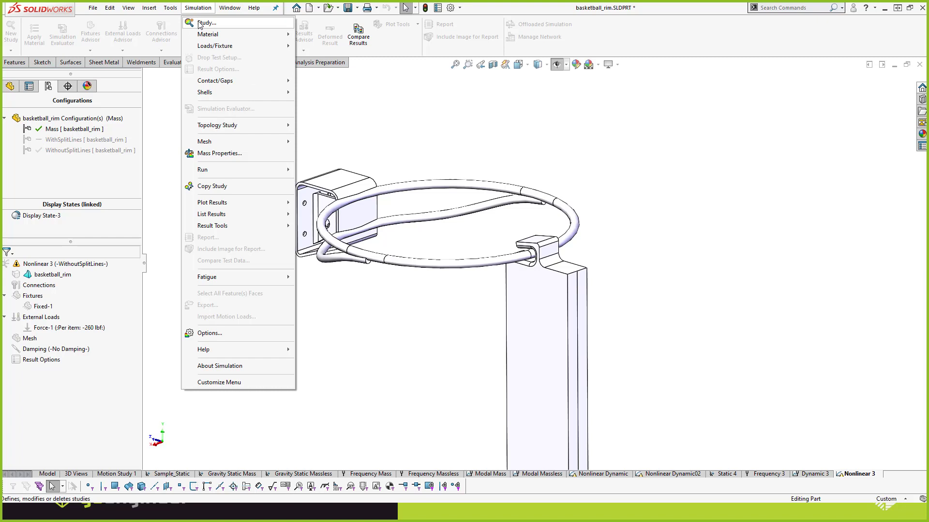
{"action": "left_click", "coordinate": [210, 23]}
{"action": "left_click", "coordinate": [35, 356]}
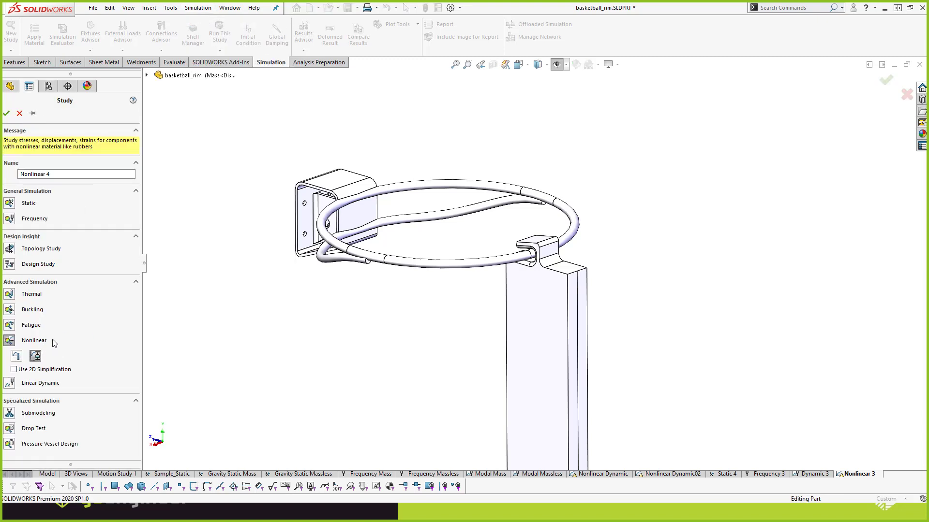
{"action": "left_click", "coordinate": [6, 113]}
- Assign Plain Carbon Steel to both solid bodies of the basketball rim
{"action": "left_click", "coordinate": [5, 224]}
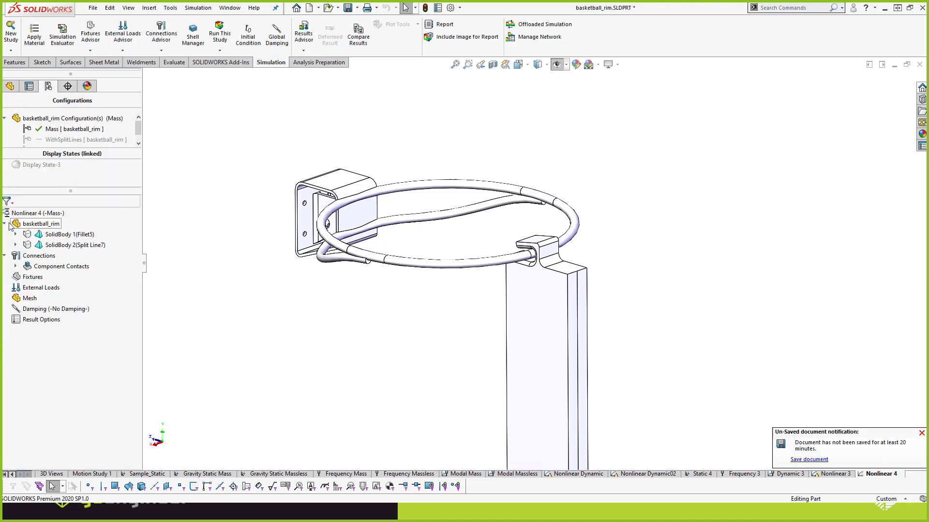
{"action": "right_click", "coordinate": [31, 226]}
{"action": "mouse_move", "coordinate": [73, 241]}
{"action": "left_click", "coordinate": [188, 241]}
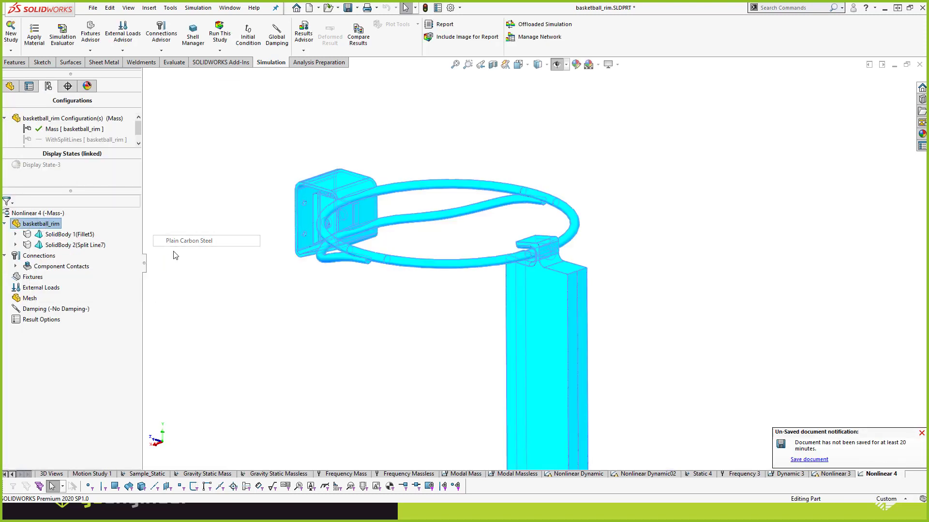
- Apply a Fixed Geometry fixture to the four bolt hole faces on the rim's mounting bracket
{"action": "right_click", "coordinate": [26, 276]}
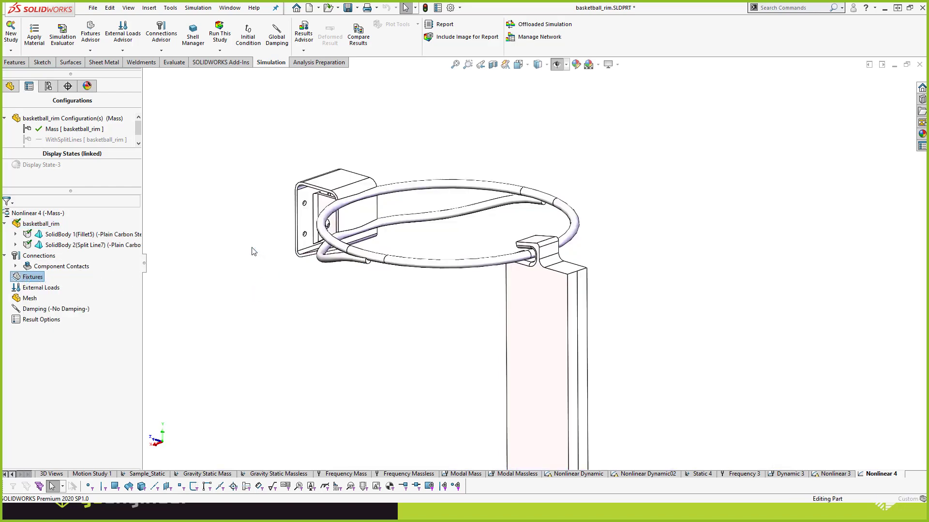
{"action": "middle_click_drag", "start_coordinate": [252, 242], "coordinate": [324, 251]}
{"action": "scroll", "coordinate": [365, 263], "scroll_direction": "down", "scroll_amount": 6}
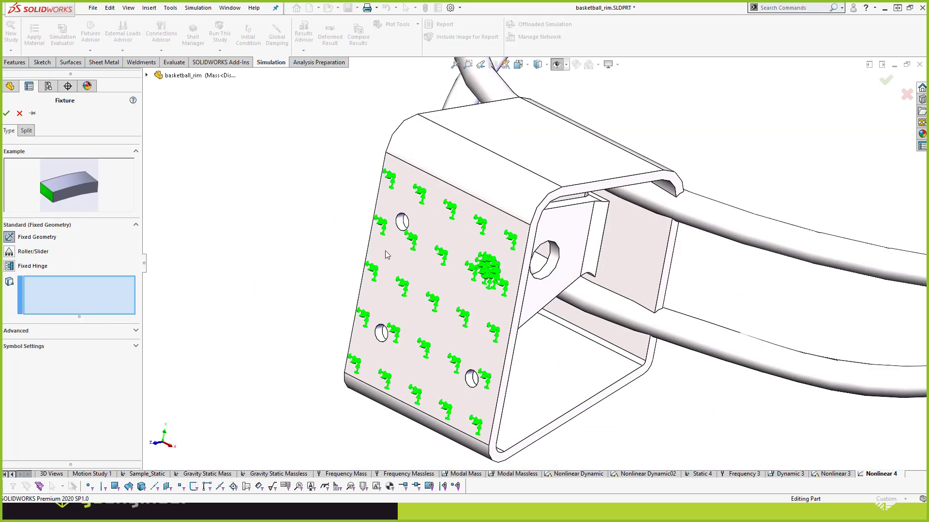
{"action": "left_click", "coordinate": [400, 227]}
{"action": "left_click", "coordinate": [492, 267]}
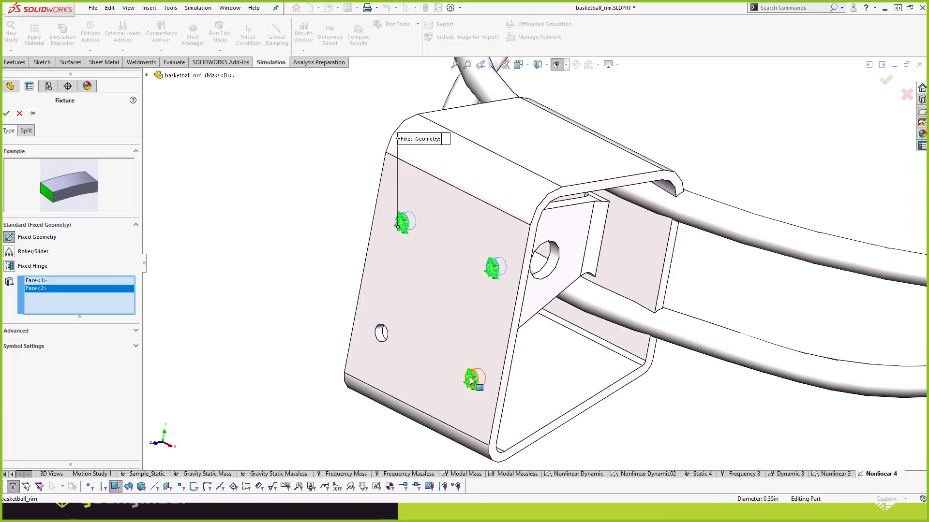
{"action": "left_click", "coordinate": [471, 380]}
{"action": "left_click", "coordinate": [381, 333]}
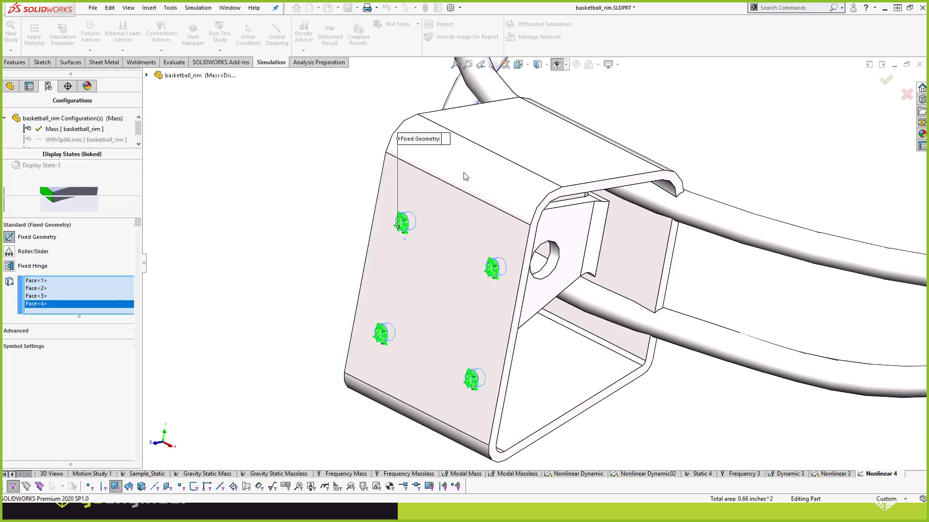
- Add a gravity load of 9.81 m/s^2 normal to the Top Plane, reversed to point downward, with its time variation defined by a curve
{"action": "scroll", "coordinate": [552, 188], "scroll_direction": "up", "scroll_amount": 7}
{"action": "middle_click_drag", "start_coordinate": [554, 193], "coordinate": [518, 208]}
{"action": "mouse_move", "coordinate": [621, 244]}
{"action": "middle_mouse_down"}
{"action": "mouse_move", "coordinate": [625, 271]}
{"action": "mouse_move", "coordinate": [607, 245]}
{"action": "middle_mouse_up"}
{"action": "scroll", "coordinate": [600, 251], "scroll_direction": "down", "scroll_amount": 3}
{"action": "middle_click_drag", "start_coordinate": [541, 313], "coordinate": [554, 317]}
{"action": "right_click", "coordinate": [47, 298]}
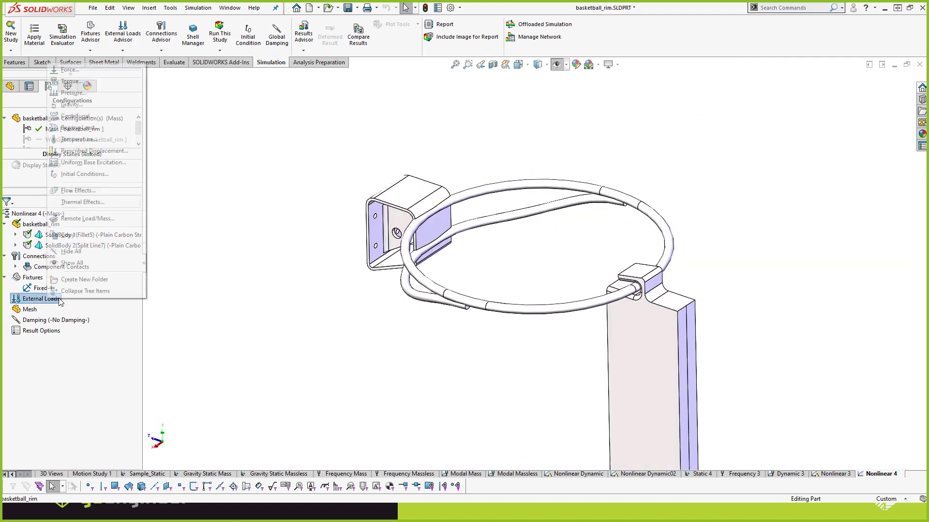
{"action": "left_click", "coordinate": [73, 104]}
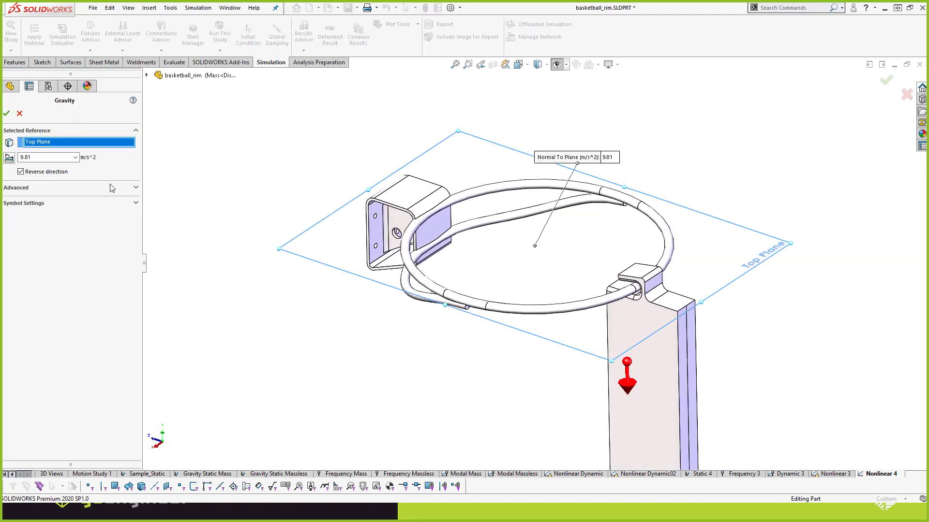
{"action": "scroll", "coordinate": [628, 348], "scroll_direction": "up", "scroll_amount": 3}
{"action": "scroll", "coordinate": [611, 339], "scroll_direction": "down", "scroll_amount": 2}
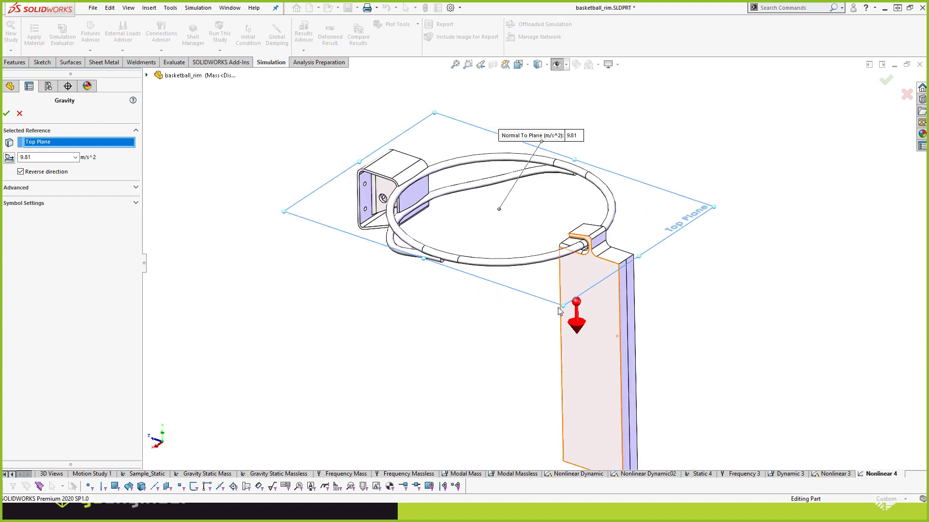
{"action": "left_click", "coordinate": [20, 188]}
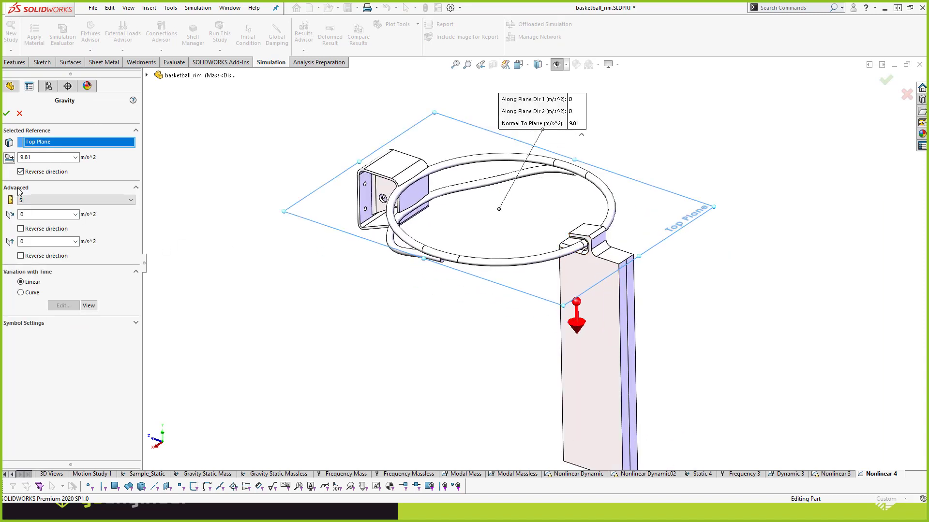
{"action": "left_click", "coordinate": [29, 292]}
{"action": "left_click", "coordinate": [62, 305]}
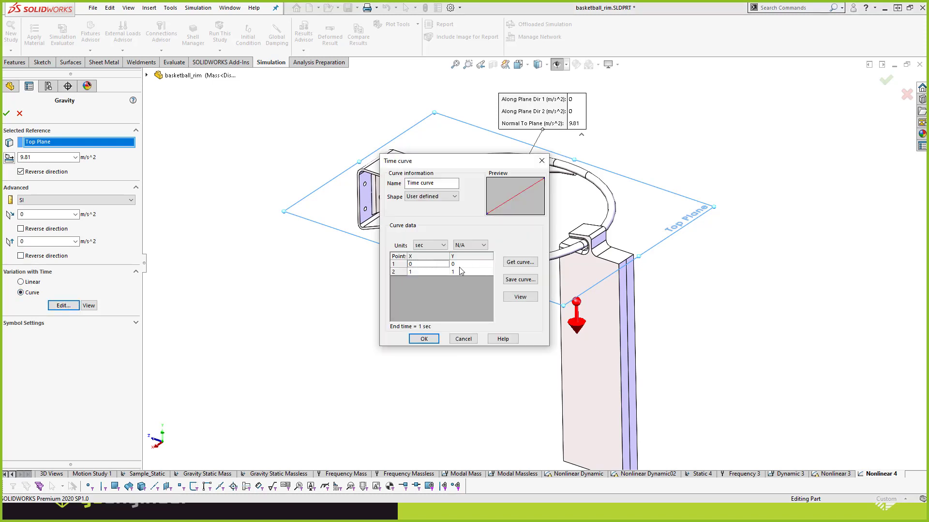
{"action": "left_click", "coordinate": [458, 265]}
{"action": "type", "text": "1"}
{"action": "left_click", "coordinate": [417, 272]}
{"action": "double_click", "coordinate": [398, 267]}
{"action": "left_click", "coordinate": [425, 265]}
{"action": "left_click", "coordinate": [457, 265]}
{"action": "type", "text": "0"}
{"action": "left_click", "coordinate": [395, 273]}
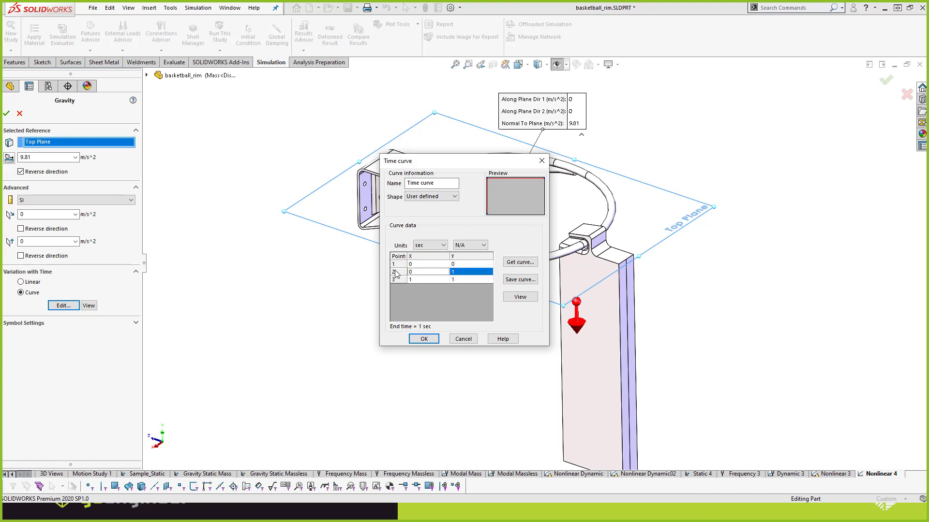
{"action": "double_click", "coordinate": [395, 272]}
{"action": "left_click", "coordinate": [416, 272]}
{"action": "type", "text": "0.1"}
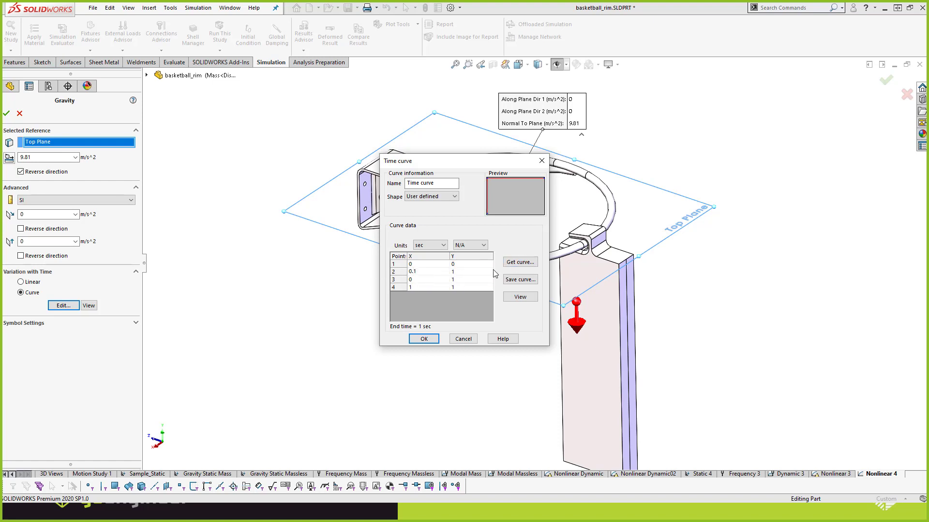
{"action": "left_click", "coordinate": [471, 264]}
{"action": "left_click", "coordinate": [415, 264]}
{"action": "left_click", "coordinate": [455, 266]}
{"action": "left_click", "coordinate": [414, 273]}
{"action": "left_click", "coordinate": [419, 280]}
{"action": "right_click", "coordinate": [401, 283]}
{"action": "key", "text": "Escape"}
{"action": "right_click", "coordinate": [403, 283]}
{"action": "left_click", "coordinate": [422, 284]}
{"action": "right_click", "coordinate": [432, 287]}
{"action": "left_click", "coordinate": [425, 293]}
{"action": "left_click", "coordinate": [467, 289]}
{"action": "left_click", "coordinate": [462, 339]}
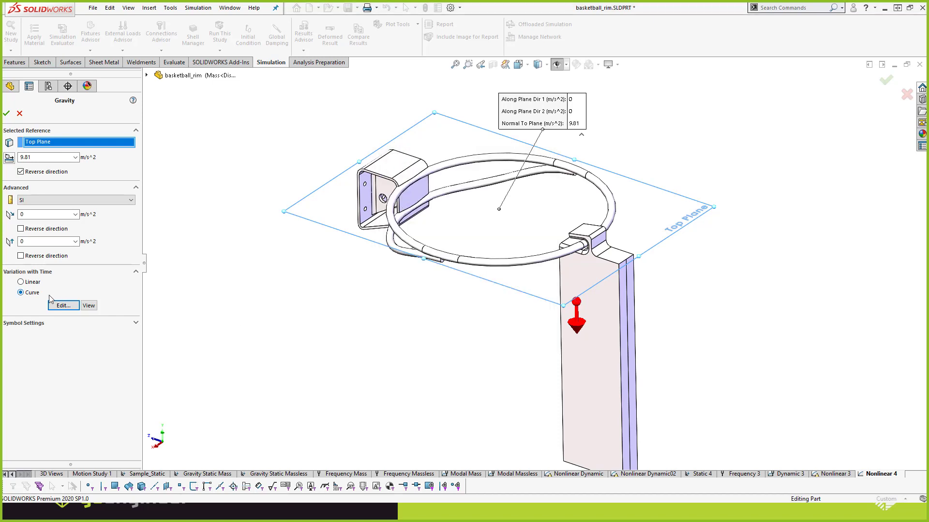
- Define the gravity time curve from 0 at 0 s to 1 at 0.1 s with a third point at 1 s, and accept the load
{"action": "left_click", "coordinate": [58, 307]}
{"action": "left_click", "coordinate": [400, 274]}
{"action": "left_click", "coordinate": [428, 271]}
{"action": "left_click", "coordinate": [453, 265]}
{"action": "left_click", "coordinate": [426, 271]}
{"action": "type", "text": "0.1"}
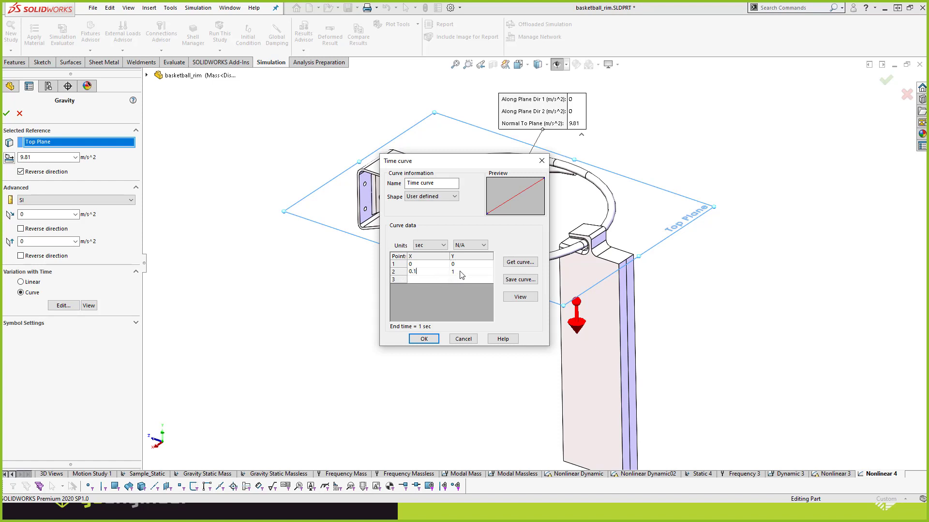
{"action": "left_click", "coordinate": [434, 279]}
{"action": "type", "text": "1"}
{"action": "left_click", "coordinate": [457, 278]}
{"action": "left_click", "coordinate": [442, 272]}
{"action": "left_click", "coordinate": [423, 339]}
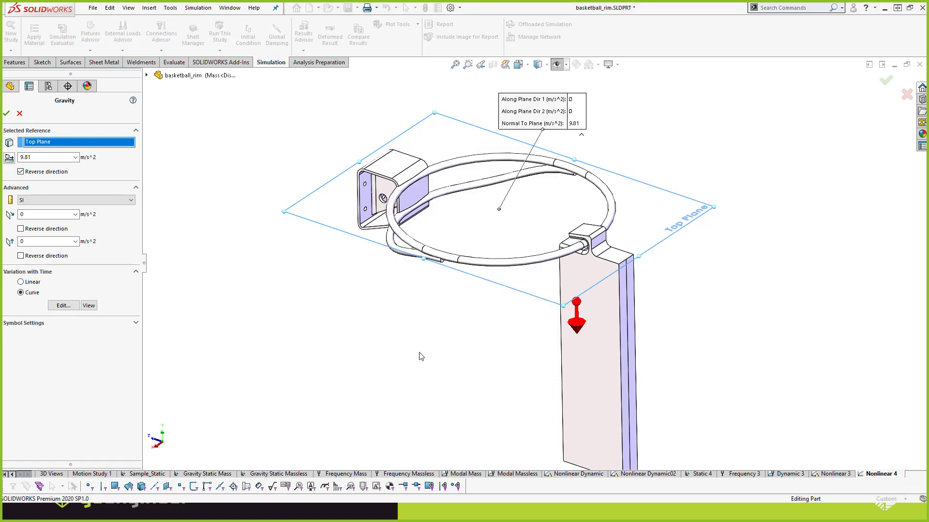
{"action": "left_click", "coordinate": [13, 188]}
{"action": "left_click", "coordinate": [6, 114]}
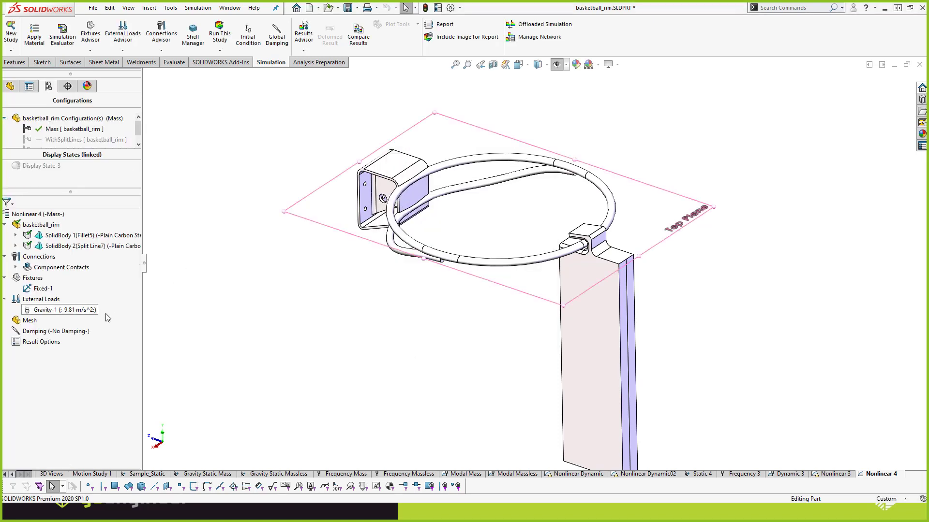
{"action": "left_click", "coordinate": [53, 310]}
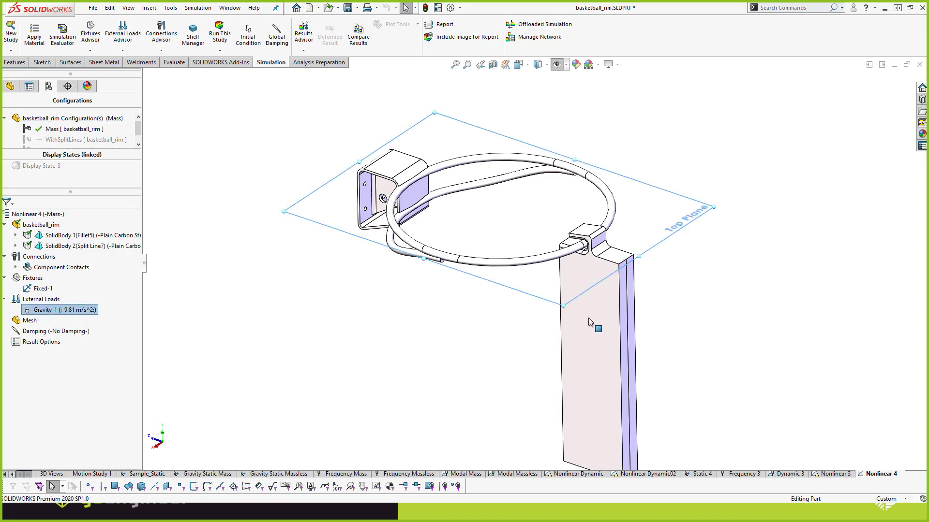
{"action": "left_click", "coordinate": [442, 321]}
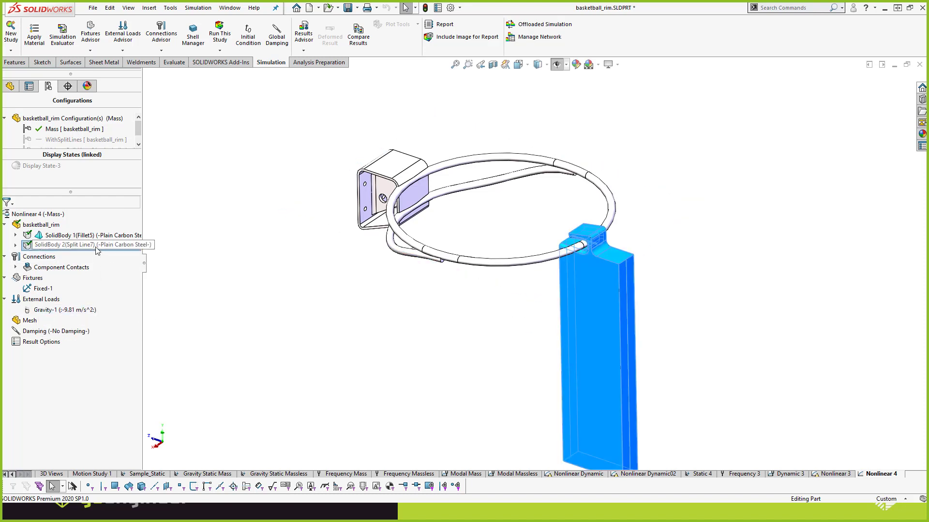
- Assign the custom Mass material from the VibrationWebinar category to the hanging block body
{"action": "right_click", "coordinate": [97, 247]}
{"action": "key", "text": "Escape"}
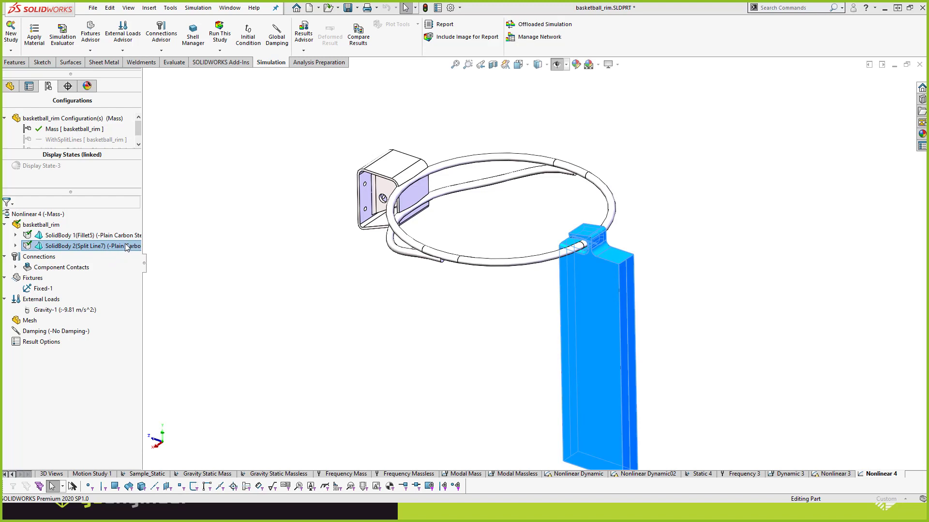
{"action": "left_click_drag", "start_coordinate": [147, 156], "coordinate": [145, 106]}
{"action": "left_click", "coordinate": [14, 63]}
{"action": "left_click", "coordinate": [14, 84]}
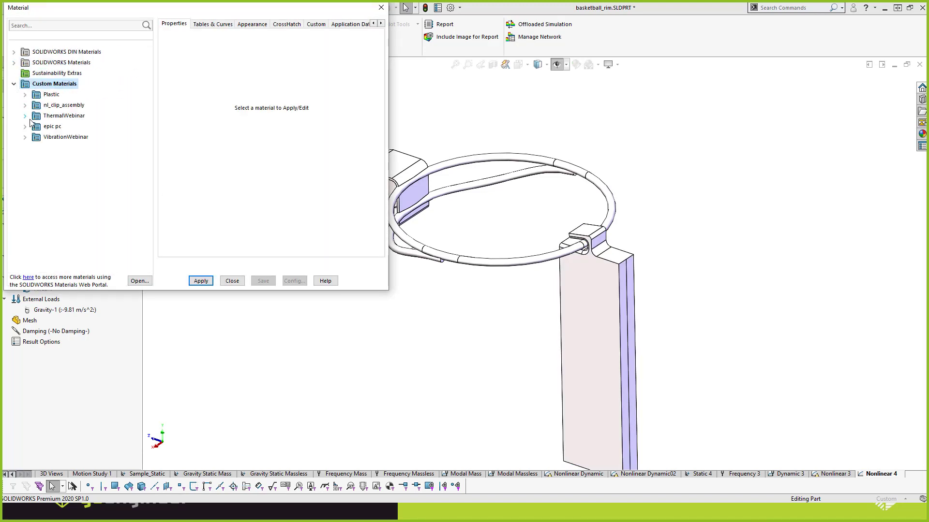
{"action": "left_click", "coordinate": [25, 126]}
{"action": "left_click", "coordinate": [25, 127]}
{"action": "left_click", "coordinate": [25, 137]}
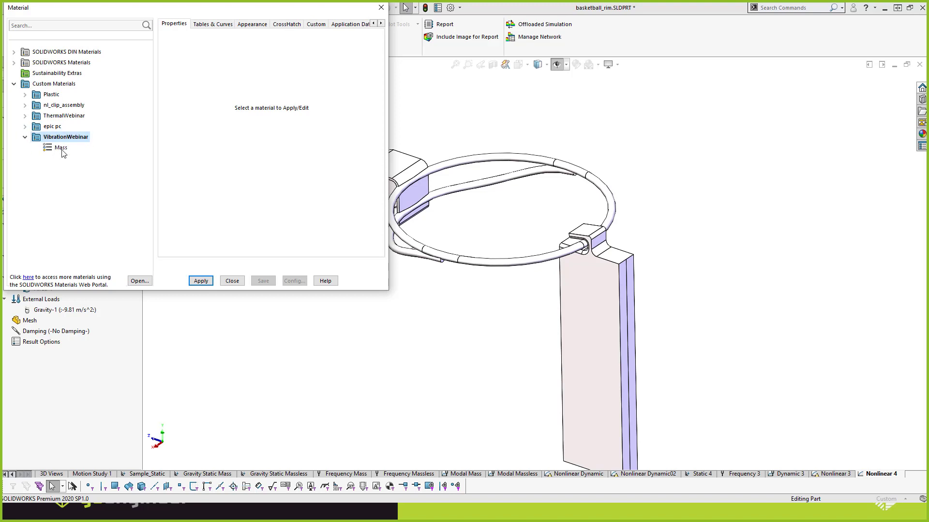
{"action": "left_click", "coordinate": [61, 147]}
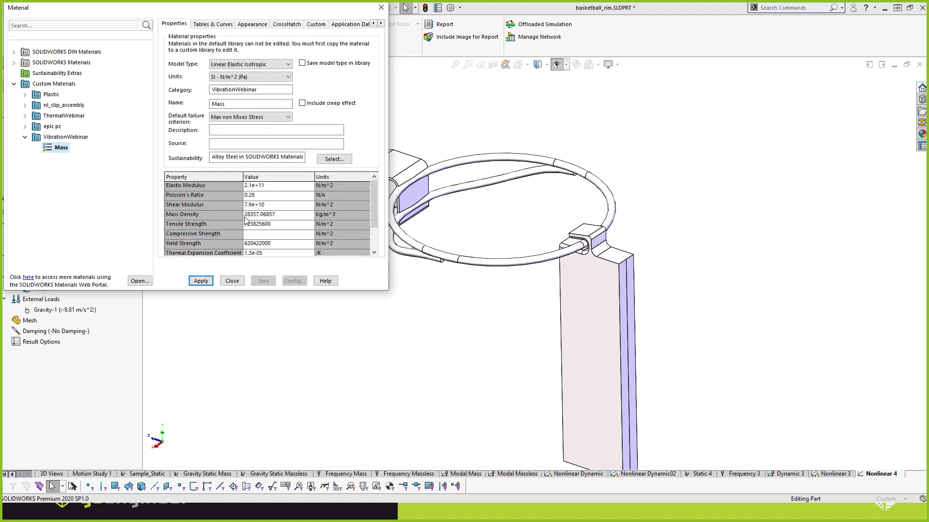
{"action": "left_click", "coordinate": [231, 281]}
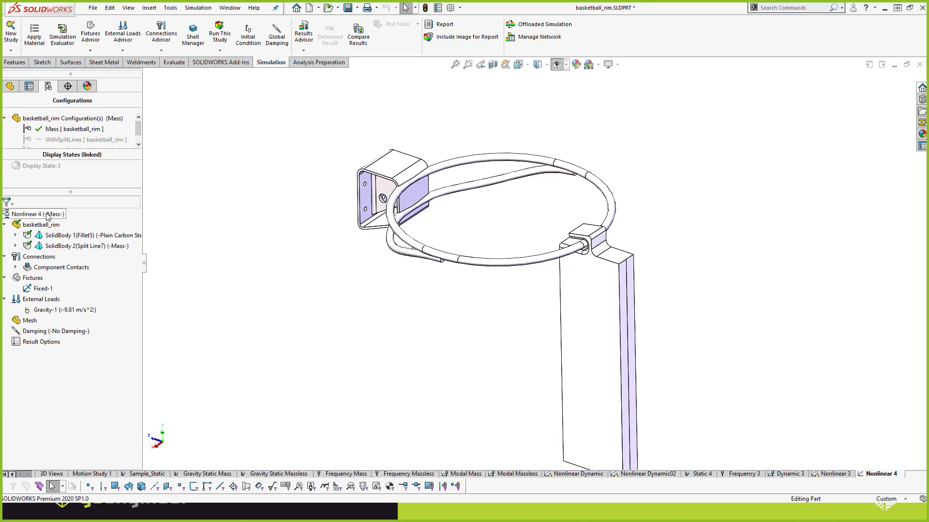
- Examine the study's total mass and the mass of each body in English (IPS) units
{"action": "right_click", "coordinate": [47, 216]}
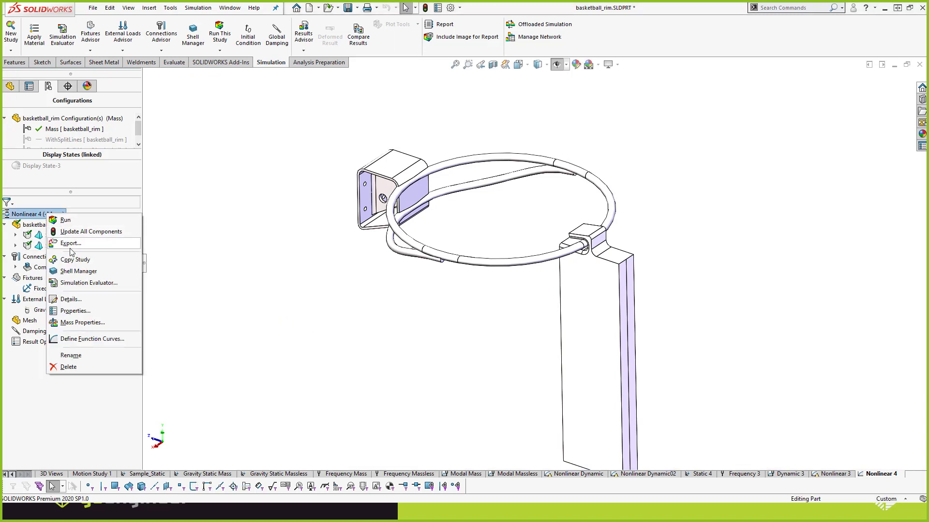
{"action": "left_click", "coordinate": [85, 323]}
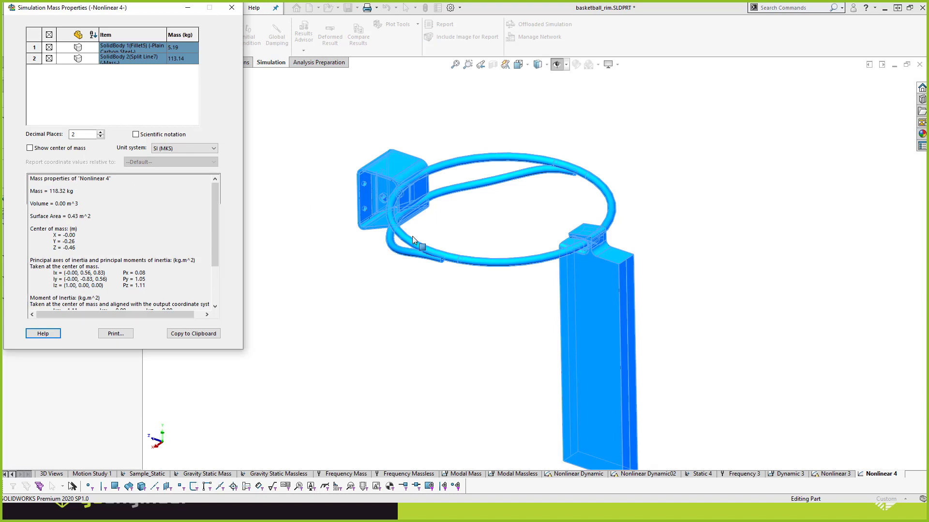
{"action": "left_click_drag", "start_coordinate": [50, 191], "coordinate": [73, 191]}
{"action": "left_click", "coordinate": [203, 148]}
{"action": "left_click", "coordinate": [170, 160]}
{"action": "left_click_drag", "start_coordinate": [72, 192], "coordinate": [44, 192]}
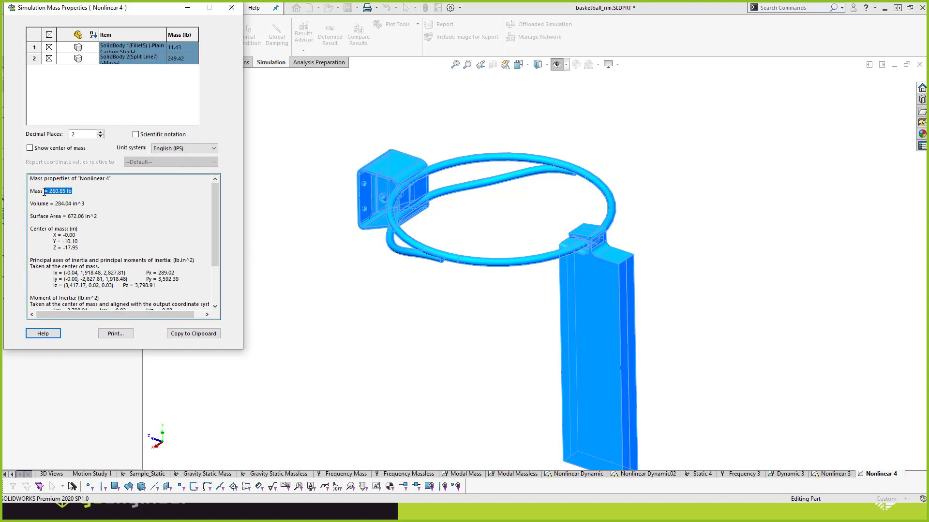
{"action": "left_click", "coordinate": [51, 193]}
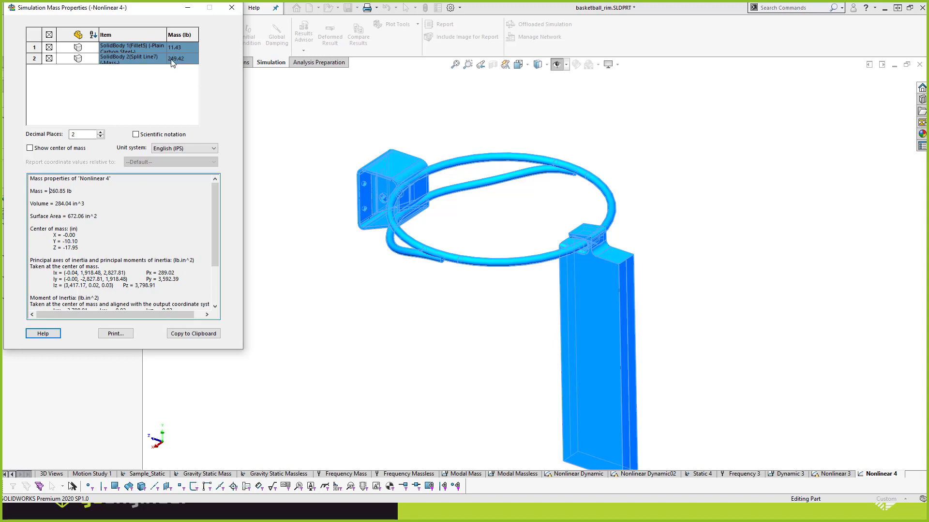
{"action": "left_click", "coordinate": [232, 7]}
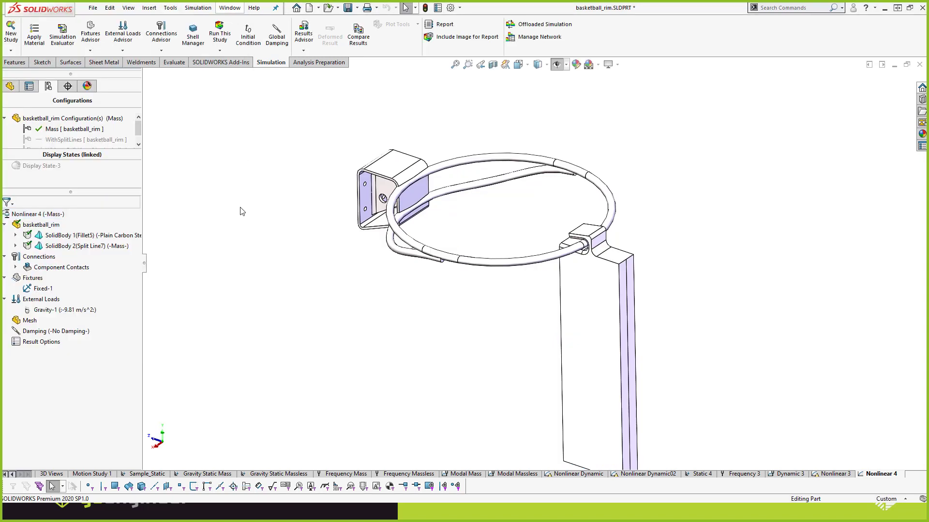
- Mesh the rim and hanging block with a standard mesh using a 0.5 in element size
{"action": "right_click", "coordinate": [29, 321]}
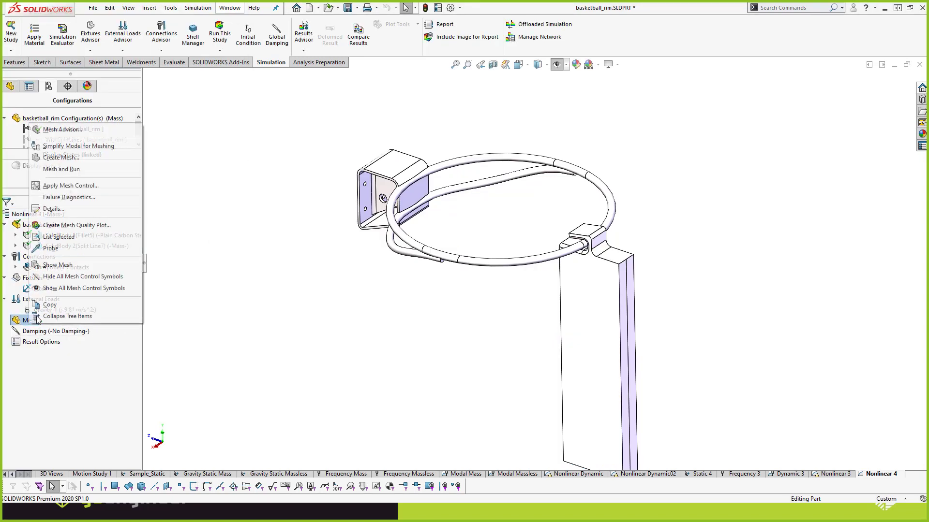
{"action": "left_click", "coordinate": [73, 161]}
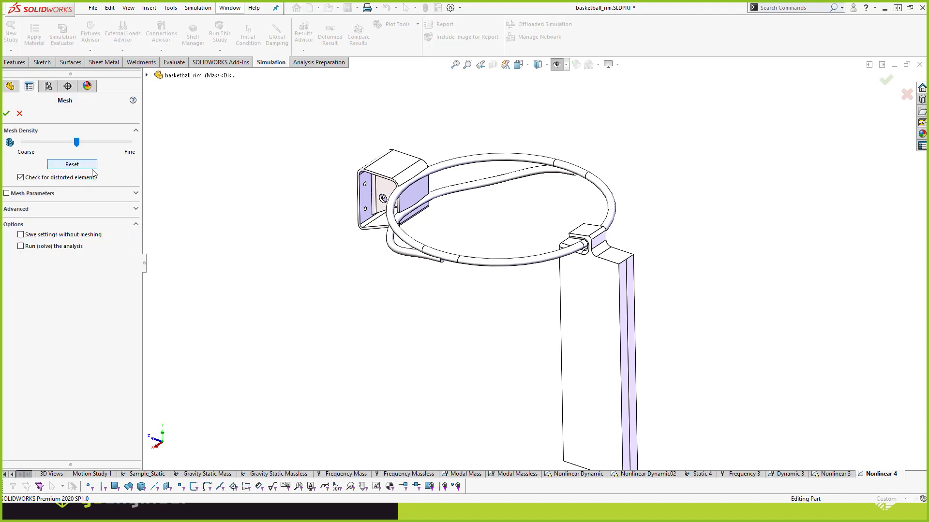
{"action": "left_click", "coordinate": [48, 193]}
{"action": "type", "text": "0.5"}
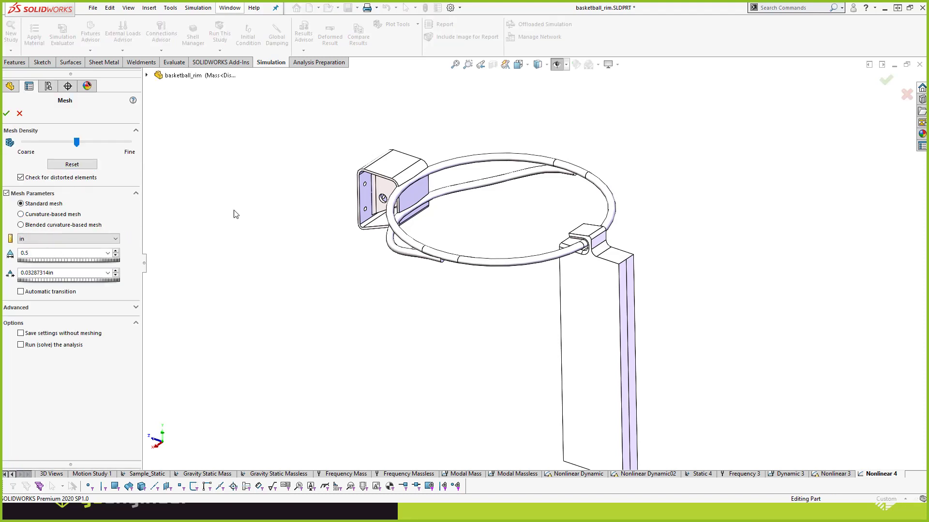
{"action": "key", "text": "Return"}
{"action": "left_click", "coordinate": [7, 113]}
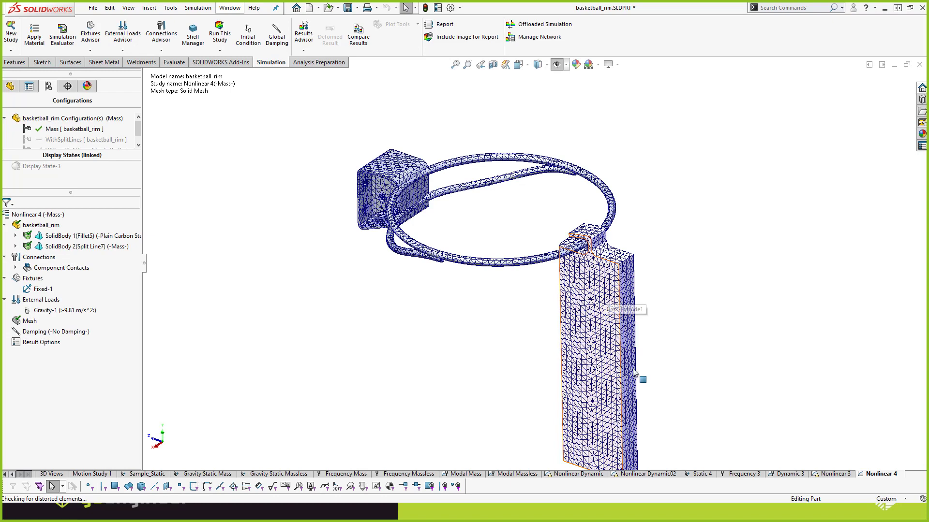
{"action": "scroll", "coordinate": [608, 459], "scroll_direction": "up", "scroll_amount": 1}
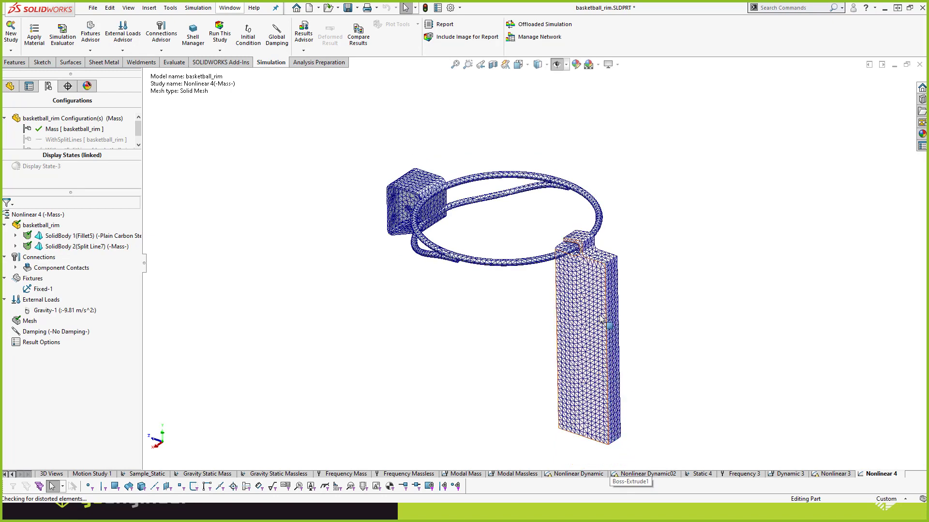
{"action": "scroll", "coordinate": [528, 234], "scroll_direction": "down", "scroll_amount": 3}
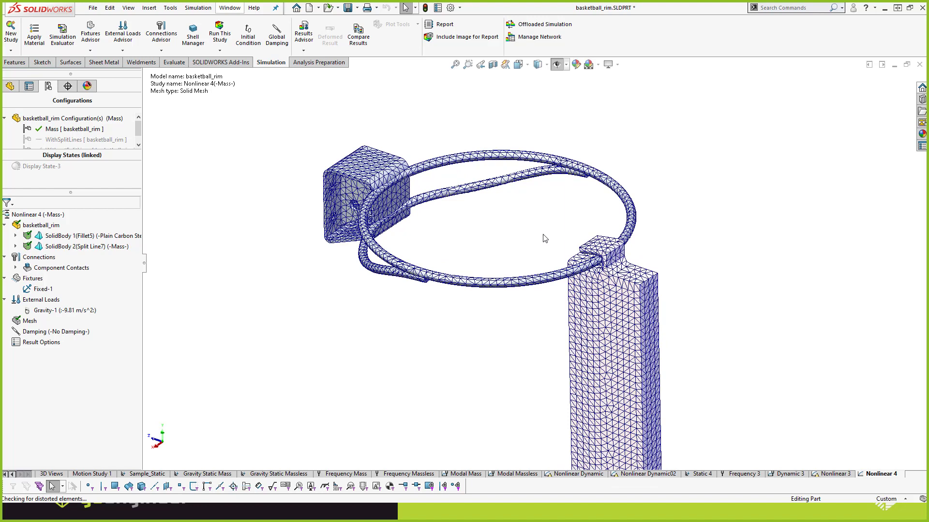
- Define the study's Rayleigh damping with an alpha of 1 and a beta of 0.0001
{"action": "right_click", "coordinate": [68, 337]}
{"action": "left_click", "coordinate": [92, 341]}
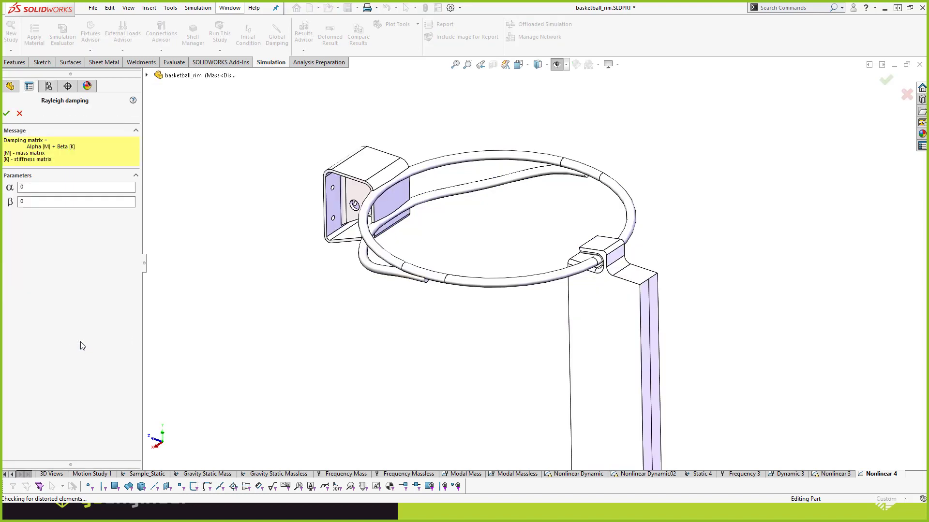
{"action": "double_click", "coordinate": [40, 188]}
{"action": "type", "text": "1"}
{"action": "key", "text": "Tab"}
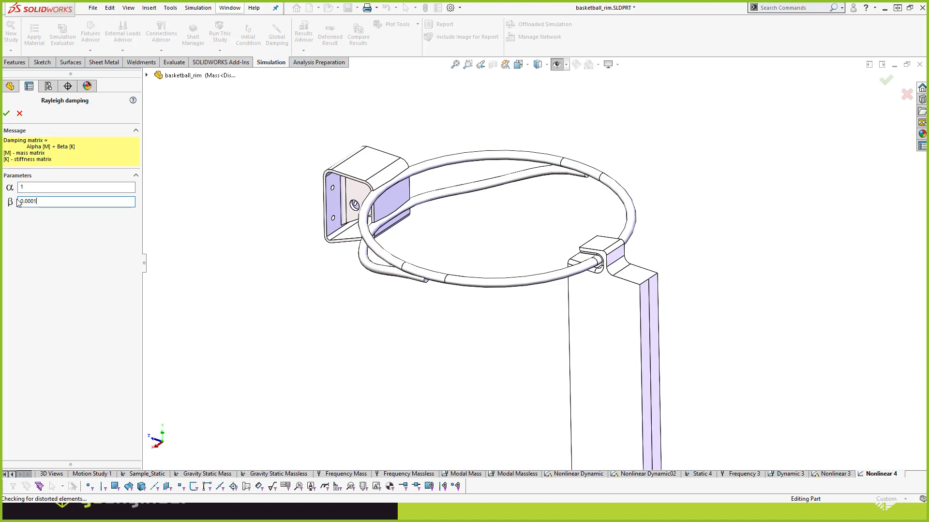
{"action": "left_click", "coordinate": [176, 197]}
{"action": "left_click", "coordinate": [53, 200]}
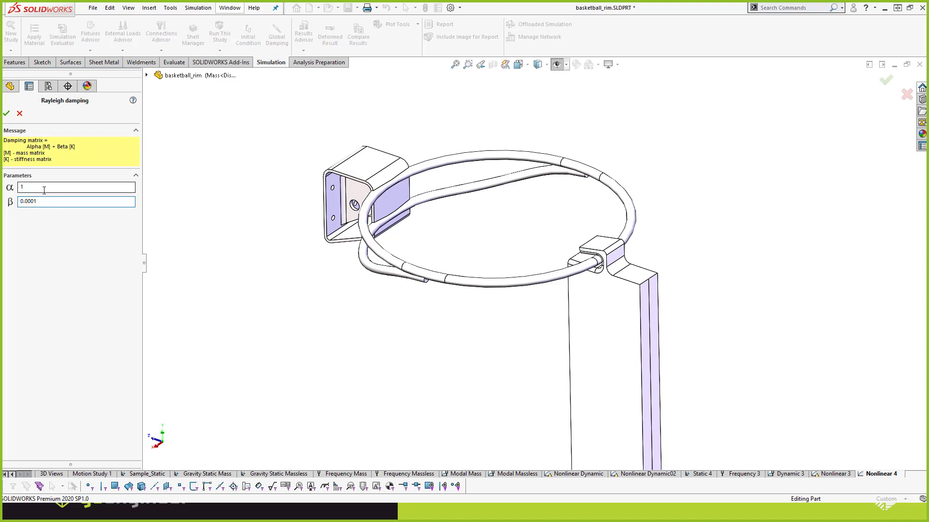
{"action": "left_click", "coordinate": [8, 114]}
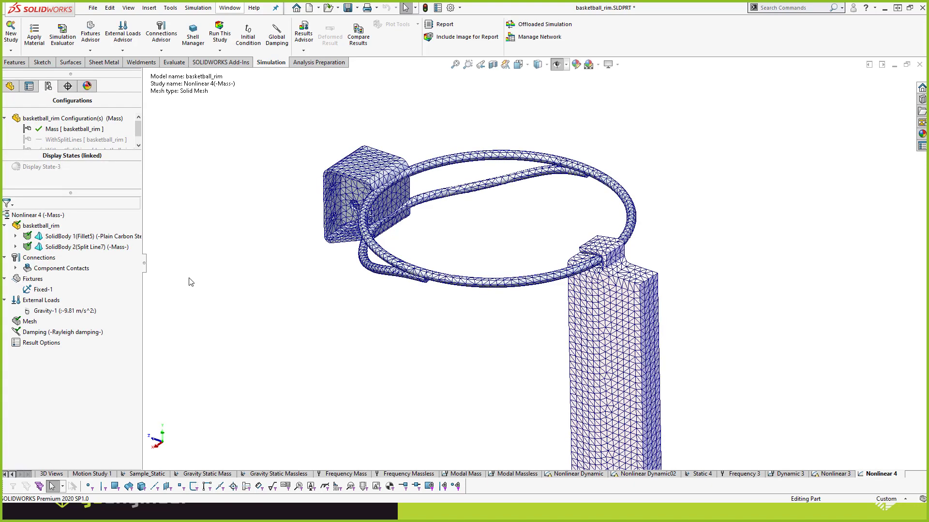
- Open the nonlinear study's properties and set the initial time increment for automatic stepping to 0.001
{"action": "scroll", "coordinate": [537, 300], "scroll_direction": "up", "scroll_amount": 2}
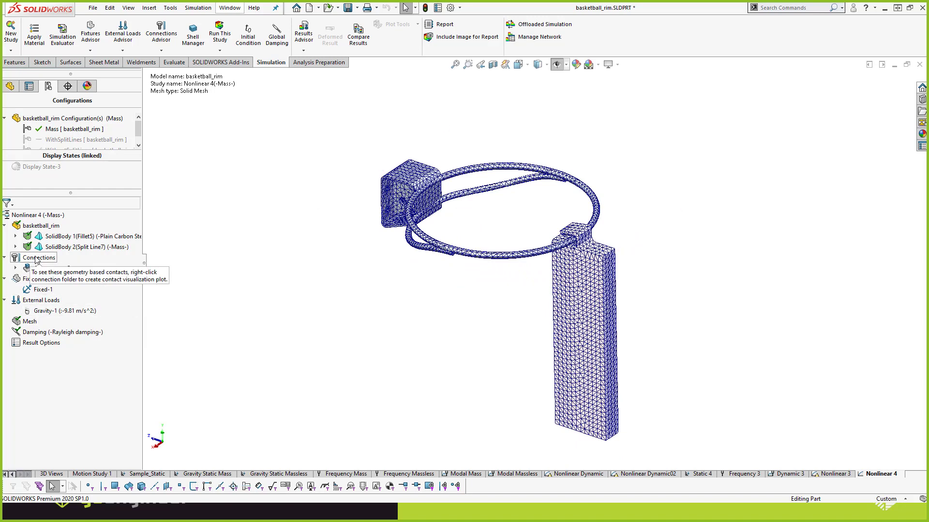
{"action": "right_click", "coordinate": [34, 214]}
{"action": "left_click", "coordinate": [62, 321]}
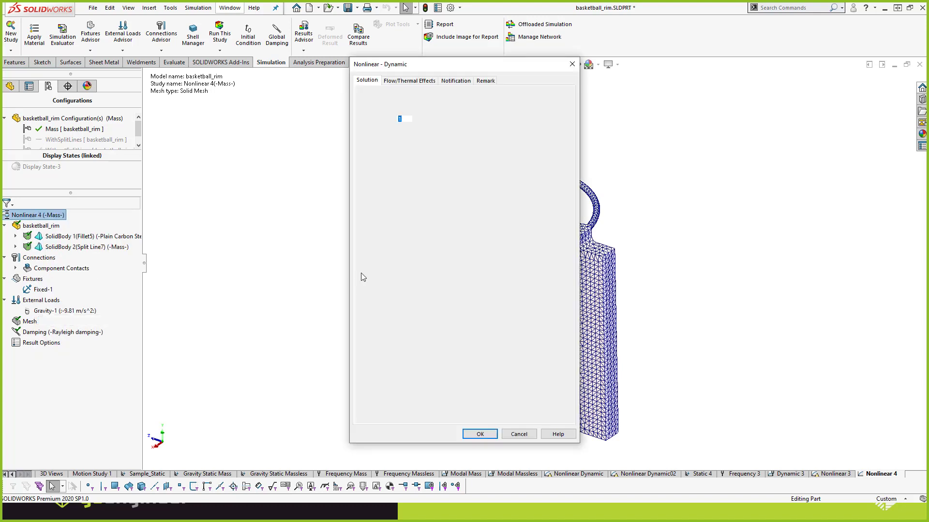
{"action": "left_click", "coordinate": [447, 149]}
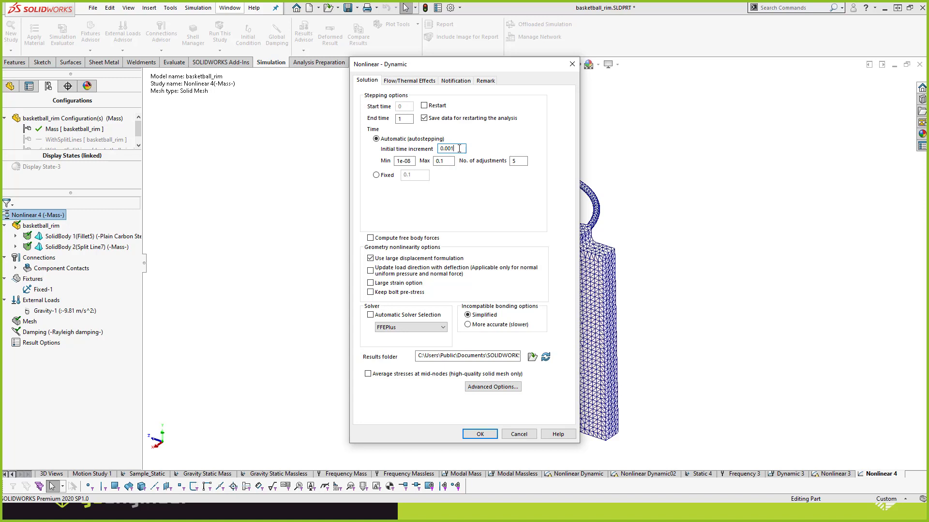
{"action": "left_click", "coordinate": [443, 161]}
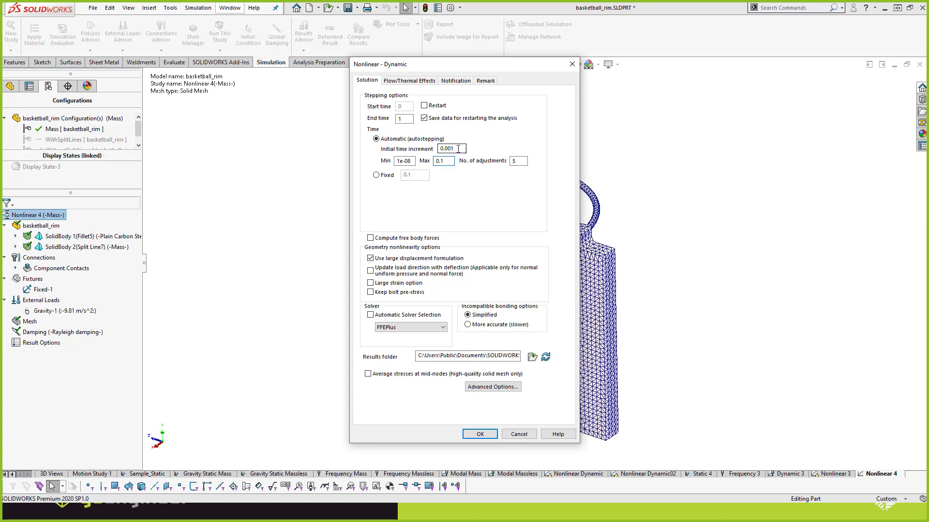
{"action": "left_click_drag", "start_coordinate": [458, 149], "coordinate": [438, 152]}
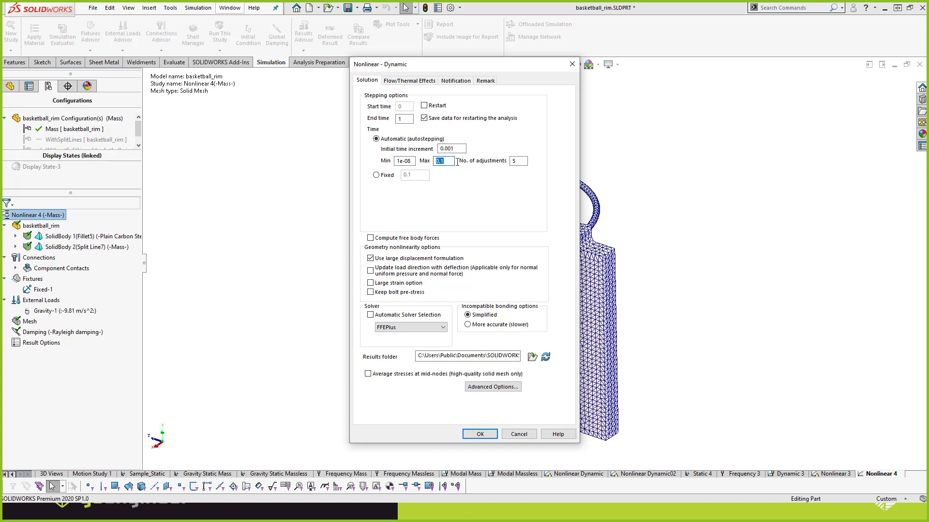
{"action": "left_click_drag", "start_coordinate": [456, 150], "coordinate": [437, 150]}
{"action": "double_click", "coordinate": [456, 149]}
- Set the study's solver to Intel Direct Sparse, review the advanced solution options and accept the study properties
{"action": "left_click", "coordinate": [433, 328]}
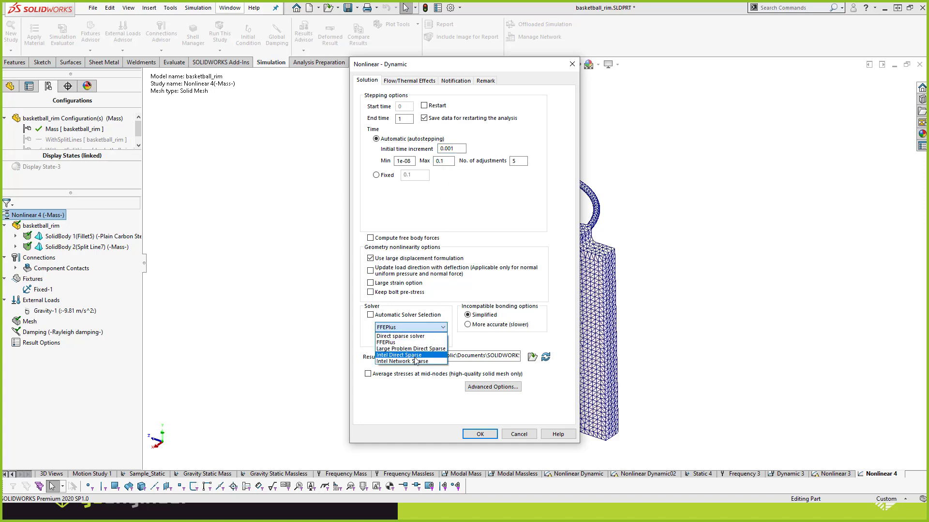
{"action": "left_click", "coordinate": [406, 356]}
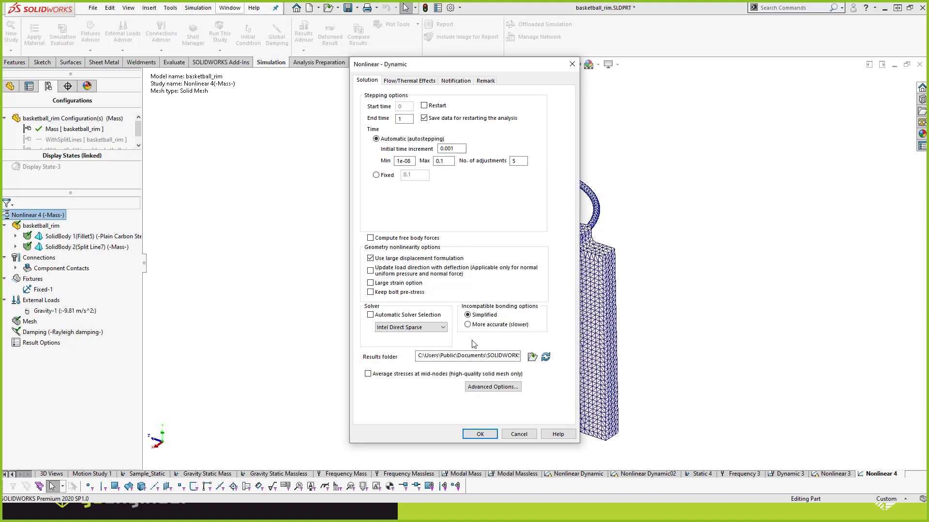
{"action": "left_click", "coordinate": [486, 389]}
{"action": "left_click", "coordinate": [414, 394]}
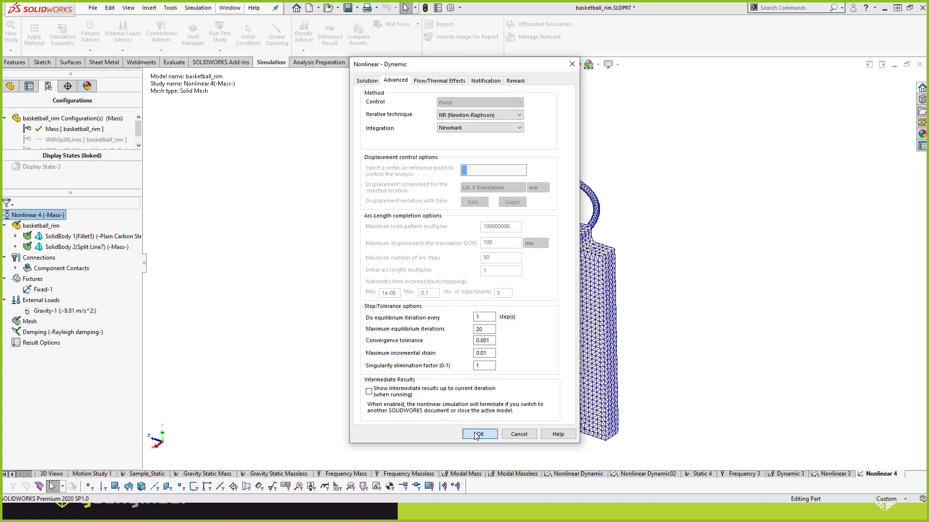
{"action": "left_click", "coordinate": [476, 433]}
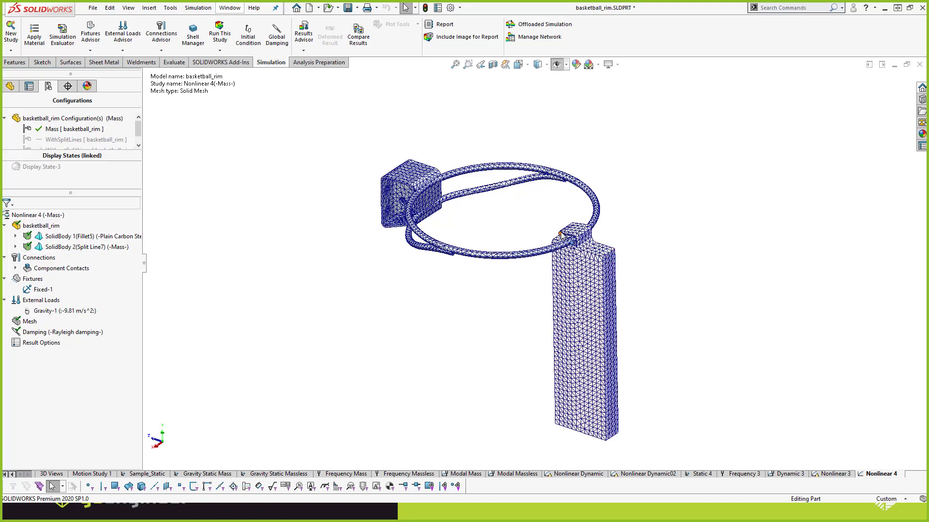
- Delete the study's global component contact and acknowledge the remeshing notice
{"action": "scroll", "coordinate": [189, 249], "scroll_direction": "down", "scroll_amount": 4}
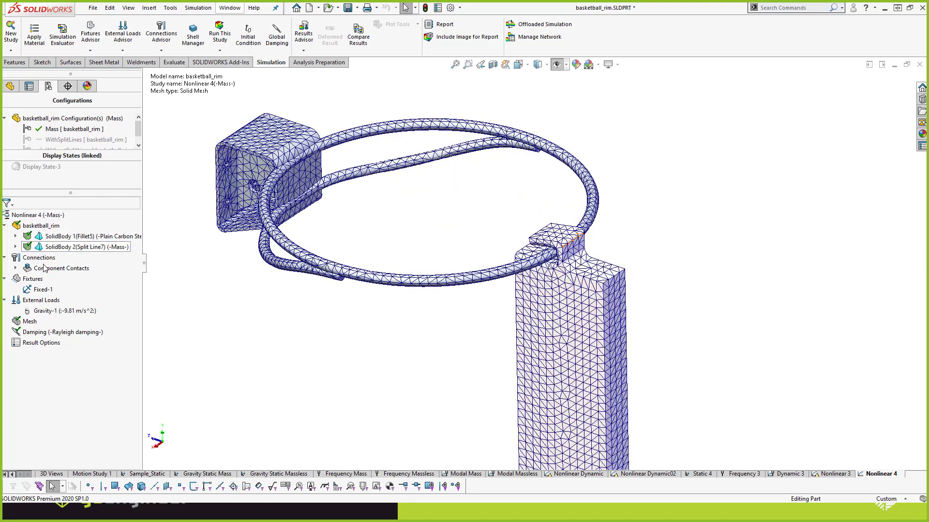
{"action": "left_click", "coordinate": [15, 268]}
{"action": "right_click", "coordinate": [47, 279]}
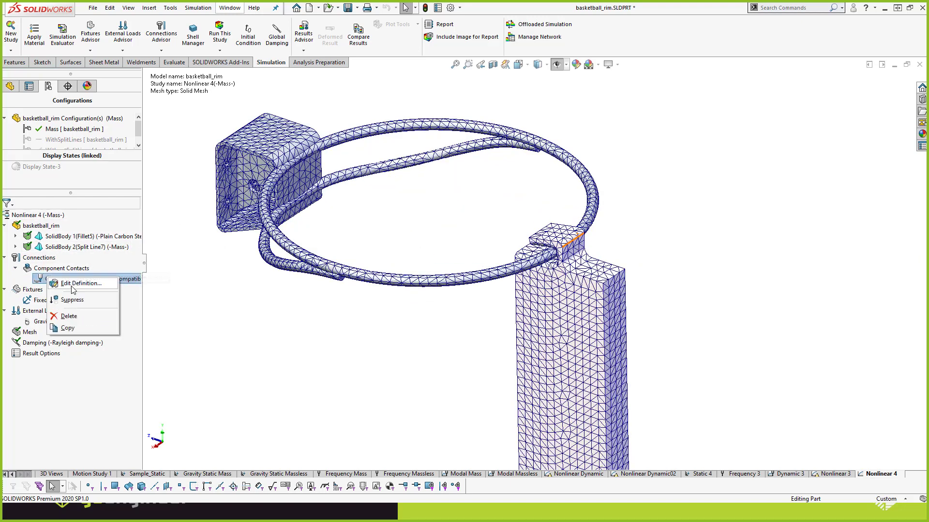
{"action": "left_click", "coordinate": [70, 316]}
{"action": "left_click", "coordinate": [511, 242]}
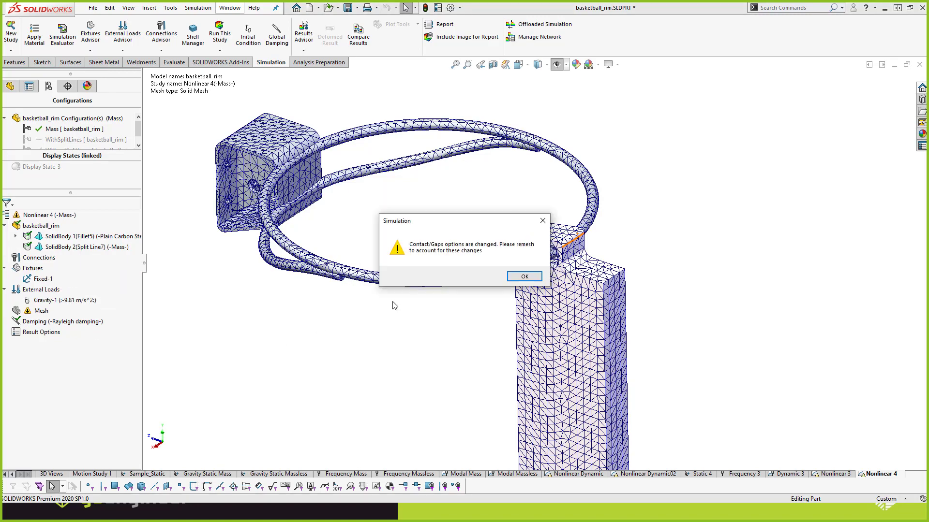
{"action": "left_click", "coordinate": [532, 277]}
- Start a manual No Penetration contact set with the six inner faces of the block's hook as its first set
{"action": "scroll", "coordinate": [575, 255], "scroll_direction": "down", "scroll_amount": 3}
{"action": "scroll", "coordinate": [576, 255], "scroll_direction": "down", "scroll_amount": 3}
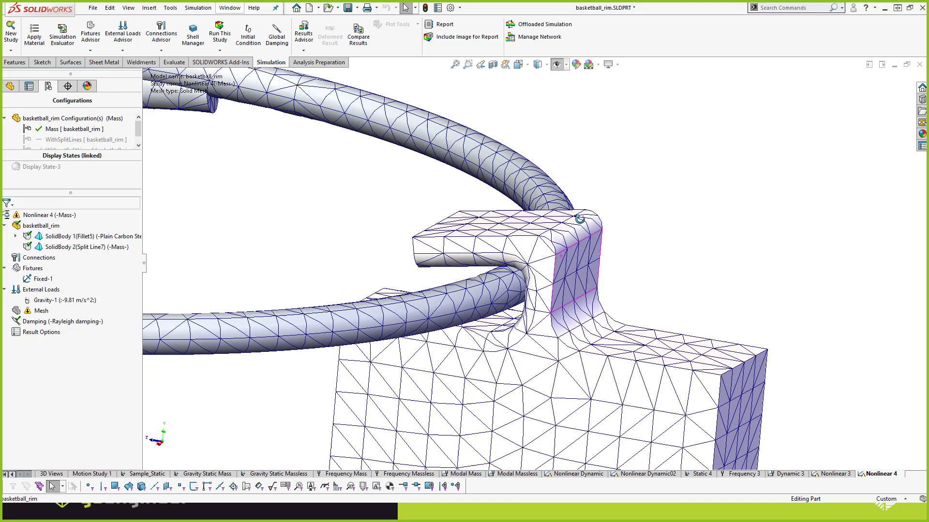
{"action": "right_click", "coordinate": [33, 258]}
{"action": "left_click", "coordinate": [56, 263]}
{"action": "scroll", "coordinate": [379, 221], "scroll_direction": "down", "scroll_amount": 4}
{"action": "middle_click_drag", "start_coordinate": [437, 261], "coordinate": [554, 203]}
{"action": "left_click", "coordinate": [460, 342]}
{"action": "left_click", "coordinate": [464, 316]}
{"action": "mouse_move", "coordinate": [465, 337]}
{"action": "middle_mouse_down"}
{"action": "mouse_move", "coordinate": [448, 356]}
{"action": "mouse_move", "coordinate": [476, 330]}
{"action": "middle_mouse_up"}
{"action": "left_click", "coordinate": [333, 415]}
{"action": "middle_click_drag", "start_coordinate": [334, 415], "coordinate": [426, 213]}
{"action": "left_click", "coordinate": [425, 214]}
{"action": "left_click", "coordinate": [485, 194]}
{"action": "middle_click_drag", "start_coordinate": [485, 194], "coordinate": [535, 216]}
{"action": "left_click", "coordinate": [686, 187]}
{"action": "middle_click_drag", "start_coordinate": [635, 178], "coordinate": [581, 208]}
{"action": "scroll", "coordinate": [579, 205], "scroll_direction": "down", "scroll_amount": 3}
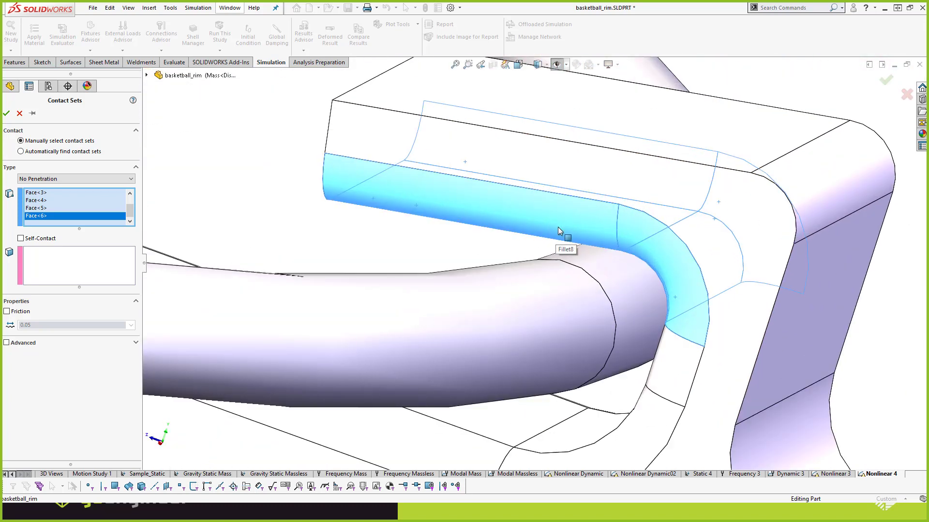
- Add the rim face under the hook as the contact's second set, enable advanced Node to surface contact and accept it
{"action": "left_click", "coordinate": [97, 257]}
{"action": "left_click", "coordinate": [623, 265]}
{"action": "middle_click_drag", "start_coordinate": [624, 265], "coordinate": [501, 273]}
{"action": "scroll", "coordinate": [501, 273], "scroll_direction": "up", "scroll_amount": 5}
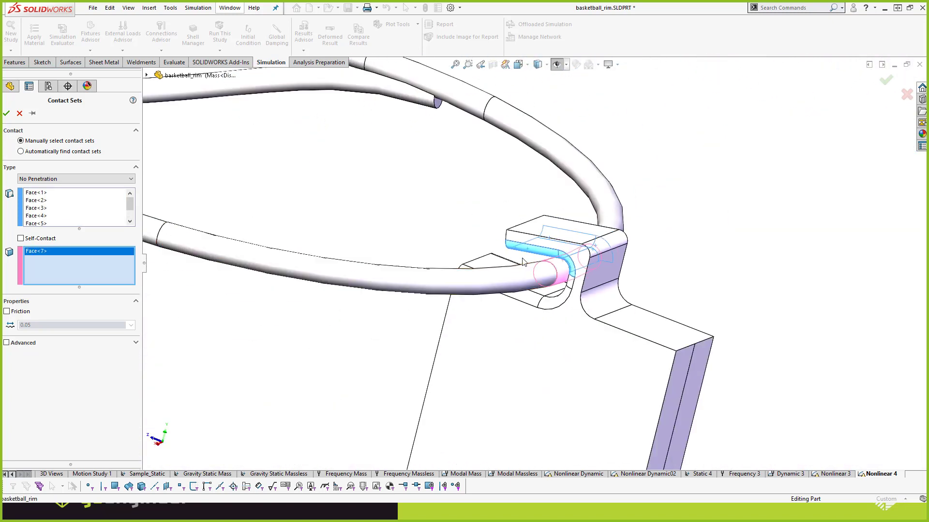
{"action": "left_click", "coordinate": [22, 343]}
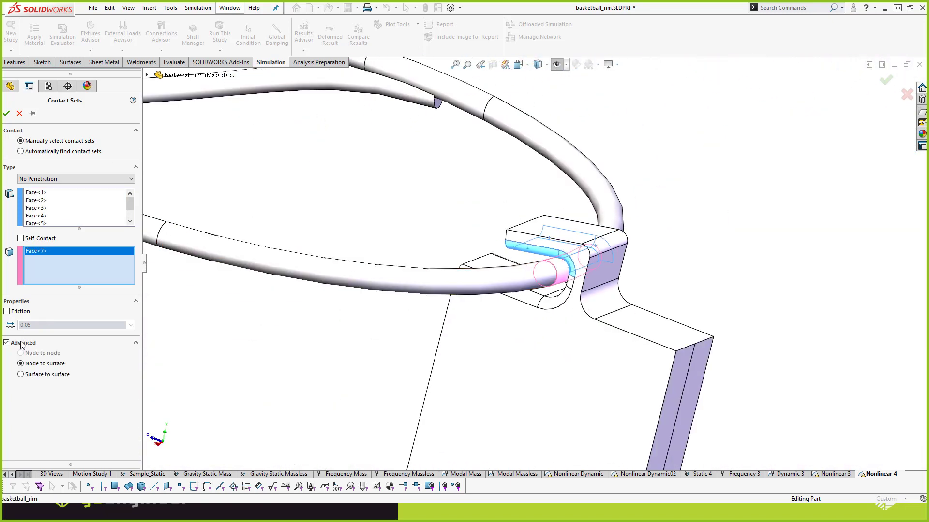
{"action": "left_click", "coordinate": [6, 114]}
- Add a Use Reference Geometry fixture of 0 mm on the middle vertex of the block's upper outer edge, directed along that edge
{"action": "scroll", "coordinate": [419, 318], "scroll_direction": "up", "scroll_amount": 2}
{"action": "middle_click_drag", "start_coordinate": [392, 308], "coordinate": [406, 240]}
{"action": "middle_click_drag", "start_coordinate": [379, 292], "coordinate": [415, 234]}
{"action": "scroll", "coordinate": [450, 240], "scroll_direction": "down", "scroll_amount": 5}
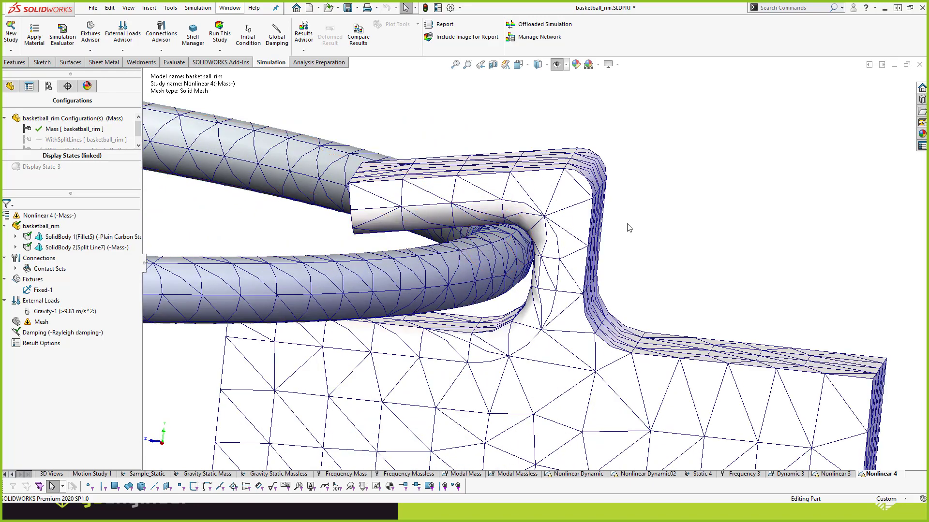
{"action": "scroll", "coordinate": [544, 266], "scroll_direction": "up", "scroll_amount": 5}
{"action": "middle_click_drag", "start_coordinate": [544, 266], "coordinate": [464, 301]}
{"action": "right_click", "coordinate": [33, 280]}
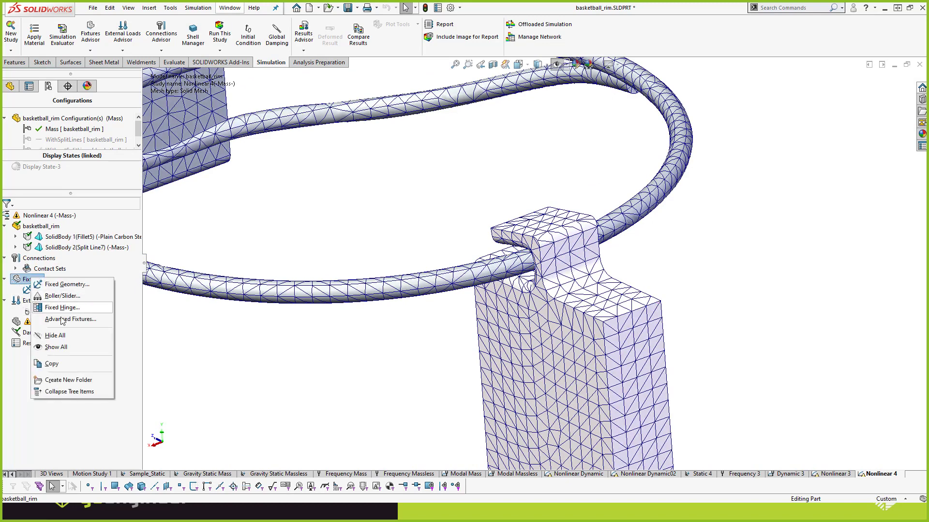
{"action": "key", "text": "Escape"}
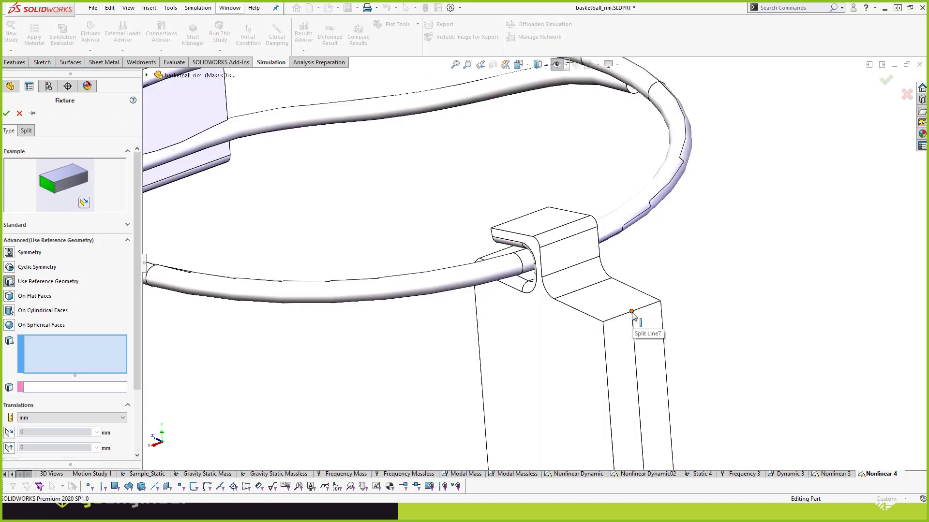
{"action": "left_click", "coordinate": [631, 311]}
{"action": "left_click", "coordinate": [73, 386]}
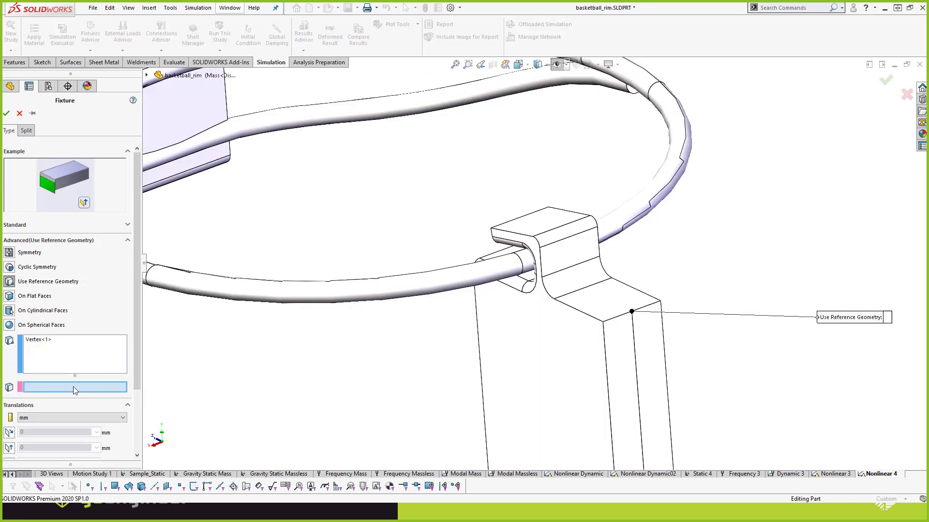
{"action": "left_click", "coordinate": [633, 317]}
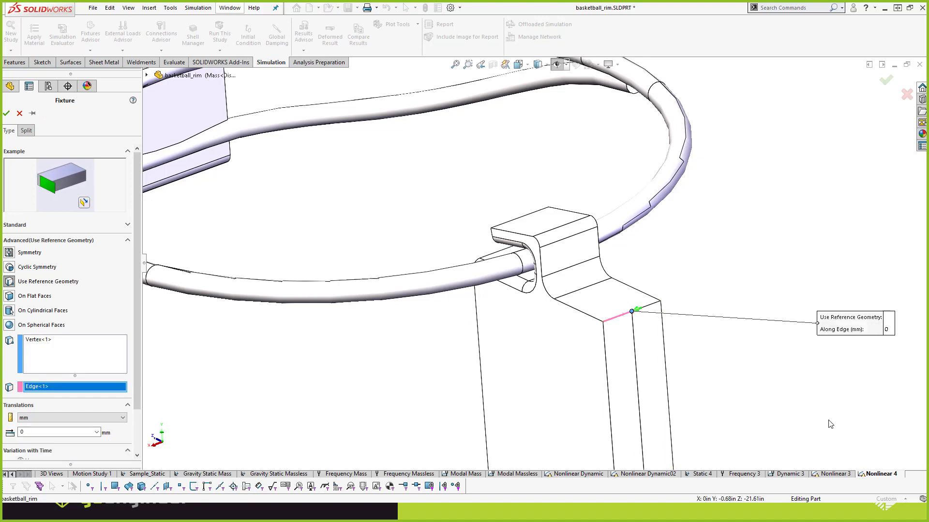
{"action": "left_click", "coordinate": [7, 114]}
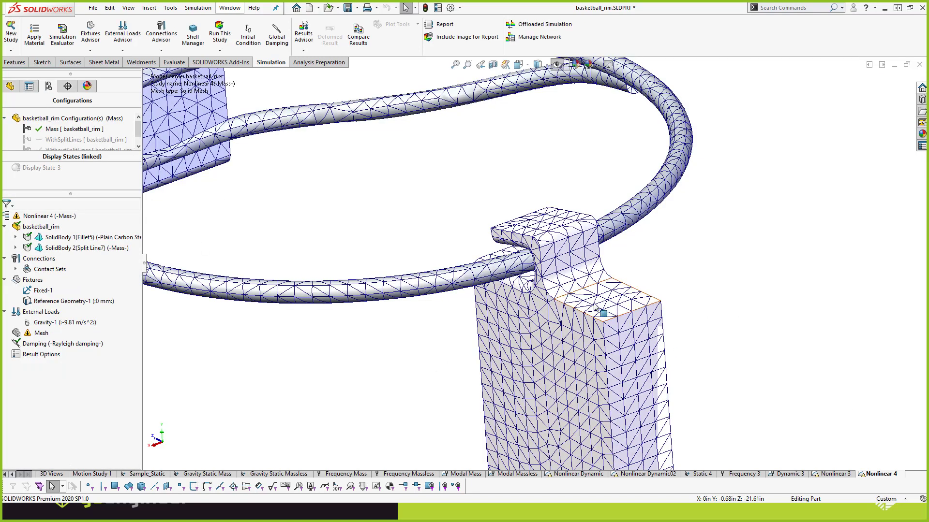
- Examine the meshed hook and rim around their contact area from several angles
{"action": "scroll", "coordinate": [663, 286], "scroll_direction": "up", "scroll_amount": 3}
{"action": "middle_click_drag", "start_coordinate": [615, 314], "coordinate": [607, 319]}
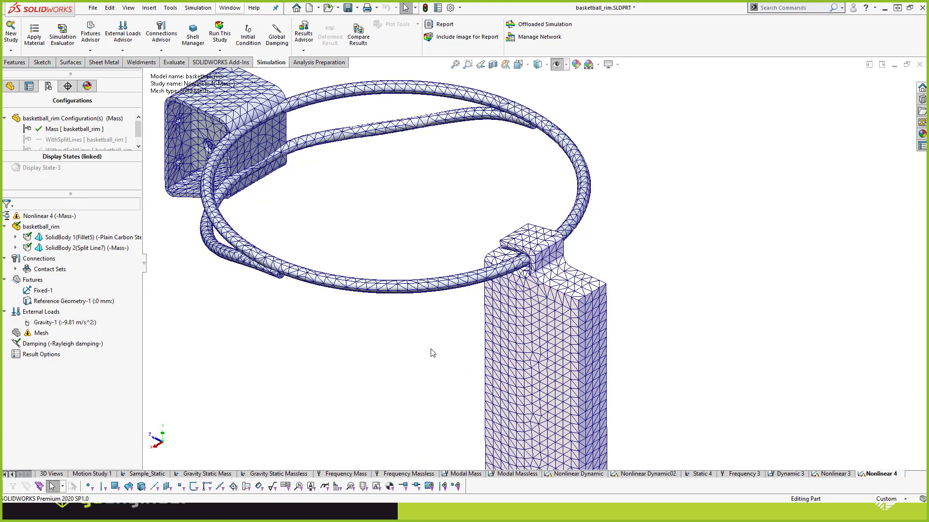
{"action": "middle_click_drag", "start_coordinate": [382, 337], "coordinate": [542, 231]}
{"action": "scroll", "coordinate": [542, 231], "scroll_direction": "down", "scroll_amount": 3}
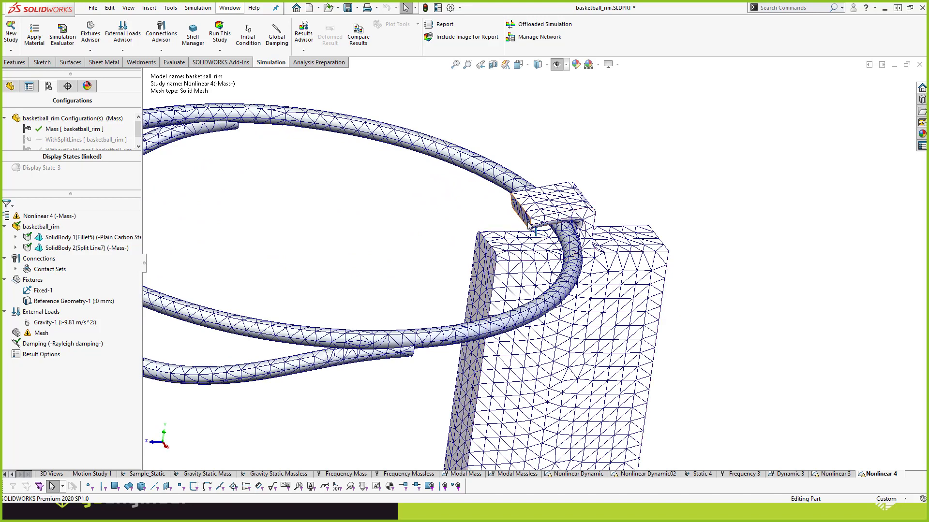
{"action": "scroll", "coordinate": [517, 234], "scroll_direction": "down", "scroll_amount": 3}
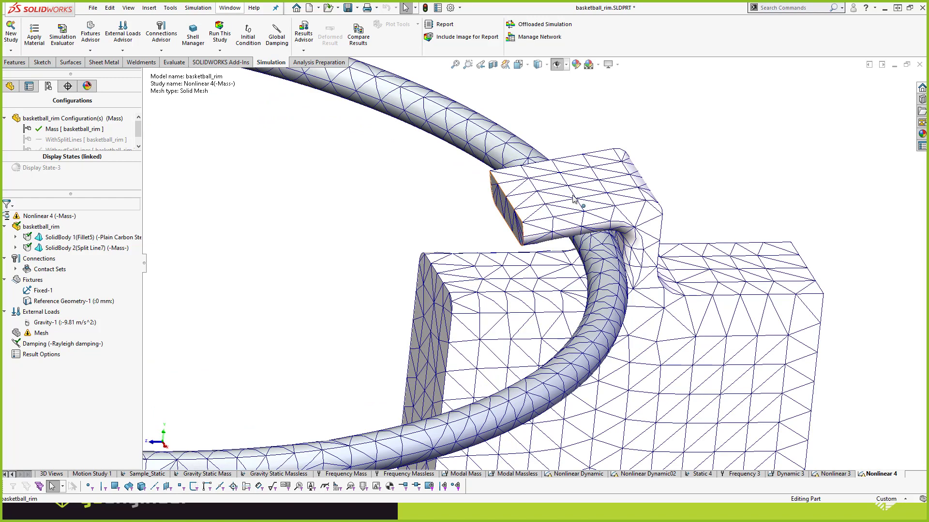
{"action": "scroll", "coordinate": [576, 257], "scroll_direction": "up", "scroll_amount": 3}
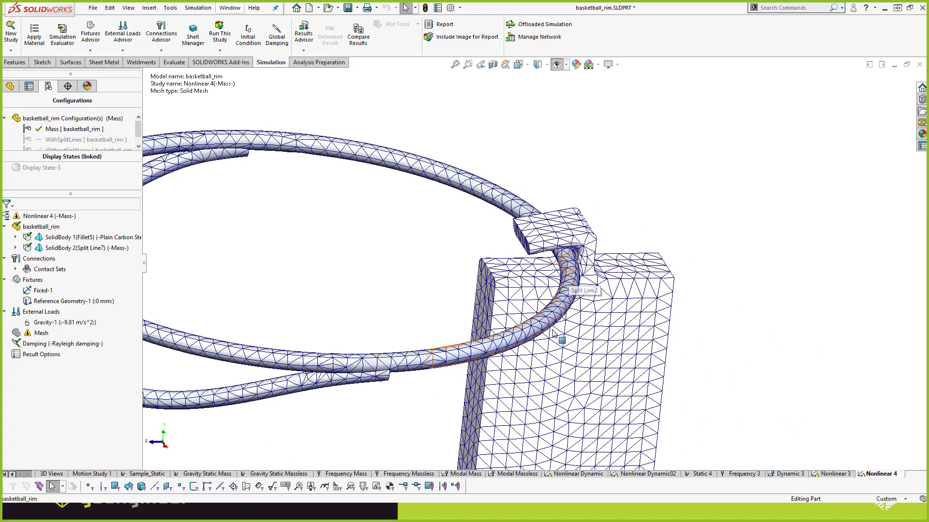
{"action": "middle_click_drag", "start_coordinate": [688, 304], "coordinate": [524, 346]}
{"action": "scroll", "coordinate": [484, 306], "scroll_direction": "up", "scroll_amount": 3}
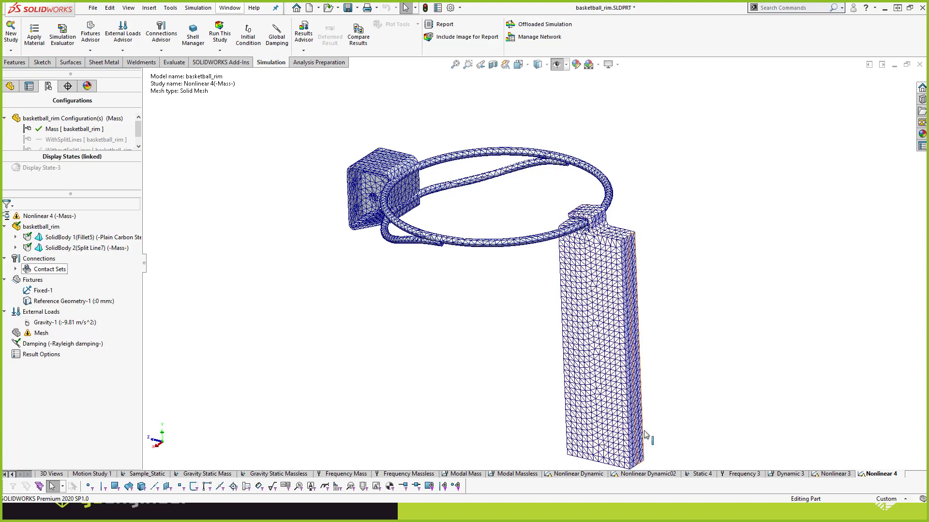
- Switch to the Nonlinear Dynamic study and open its Displacement1 (Y disp) result plot
{"action": "left_click", "coordinate": [831, 476]}
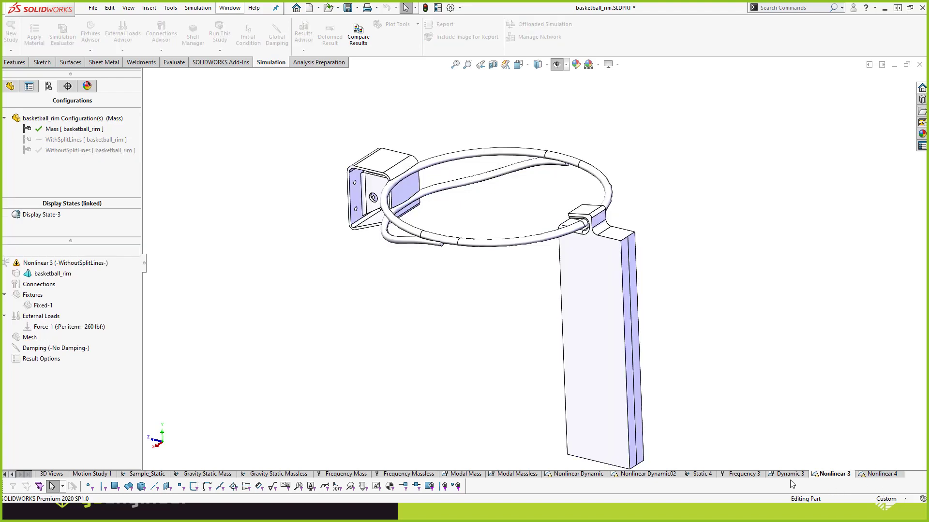
{"action": "left_click", "coordinate": [589, 476]}
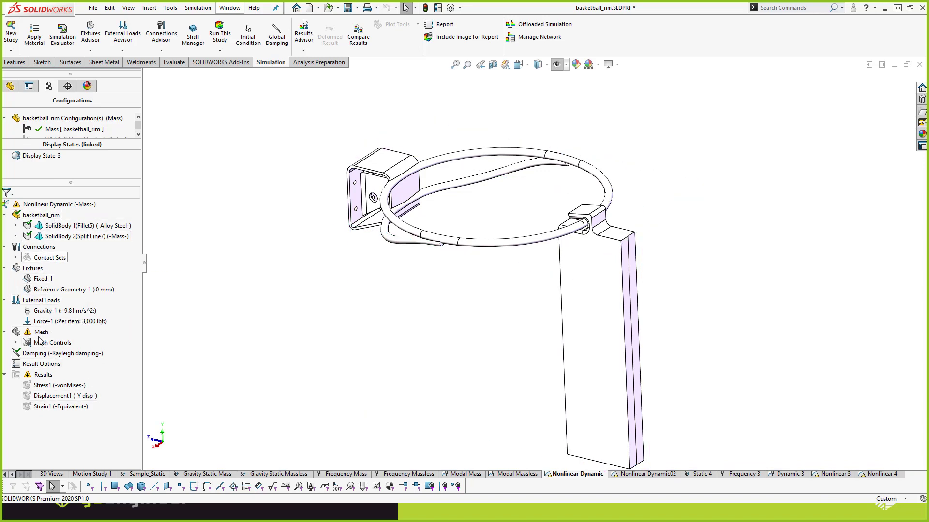
{"action": "left_click", "coordinate": [41, 388]}
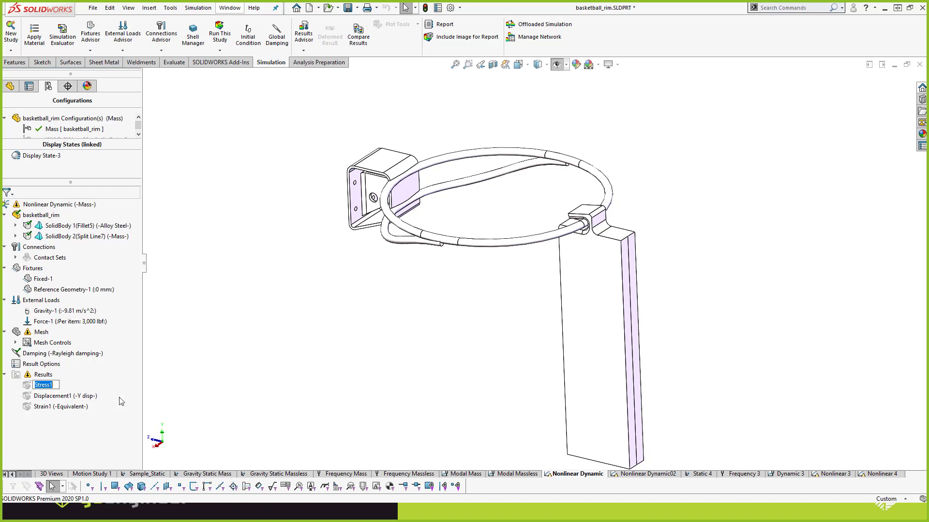
{"action": "double_click", "coordinate": [65, 399]}
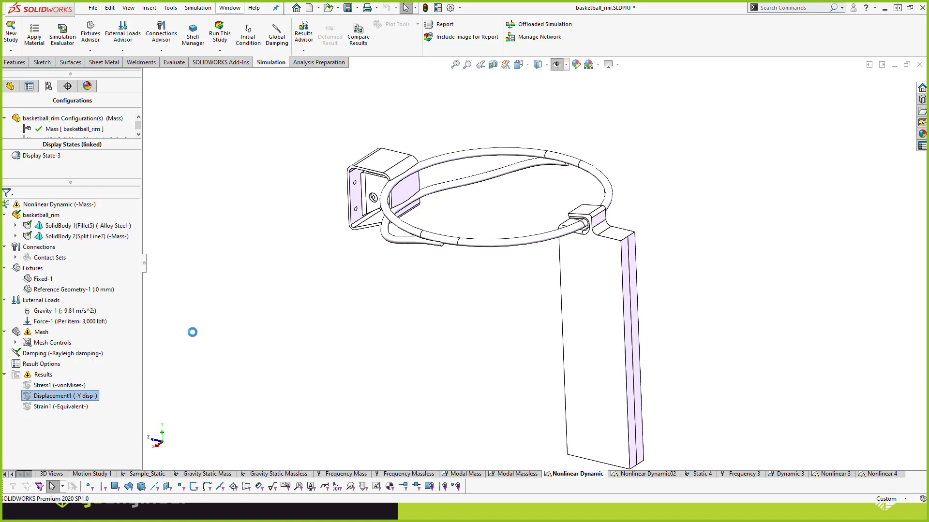
- Open the animation of the Displacement1 plot, stop playback, and set its frames to steps 1 to 200 with an increment of 10
{"action": "middle_click_drag", "start_coordinate": [523, 309], "coordinate": [534, 279]}
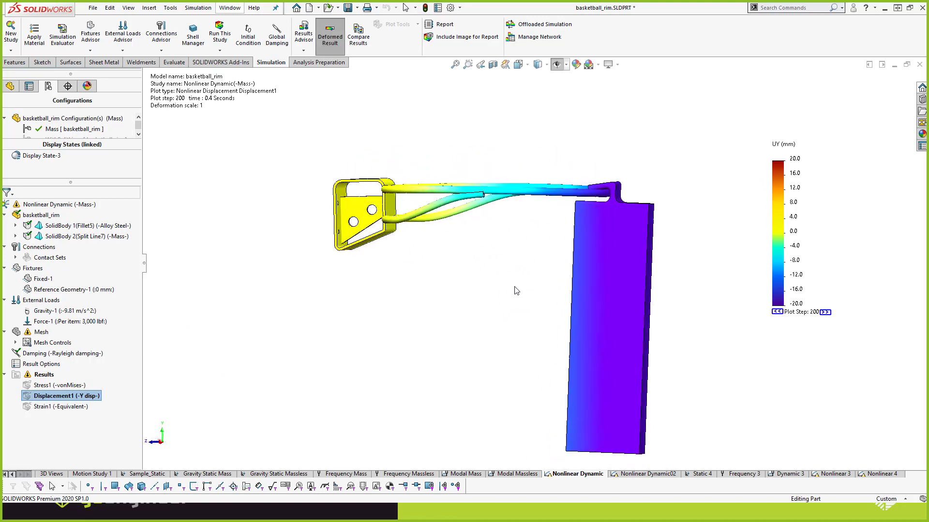
{"action": "right_click", "coordinate": [73, 397]}
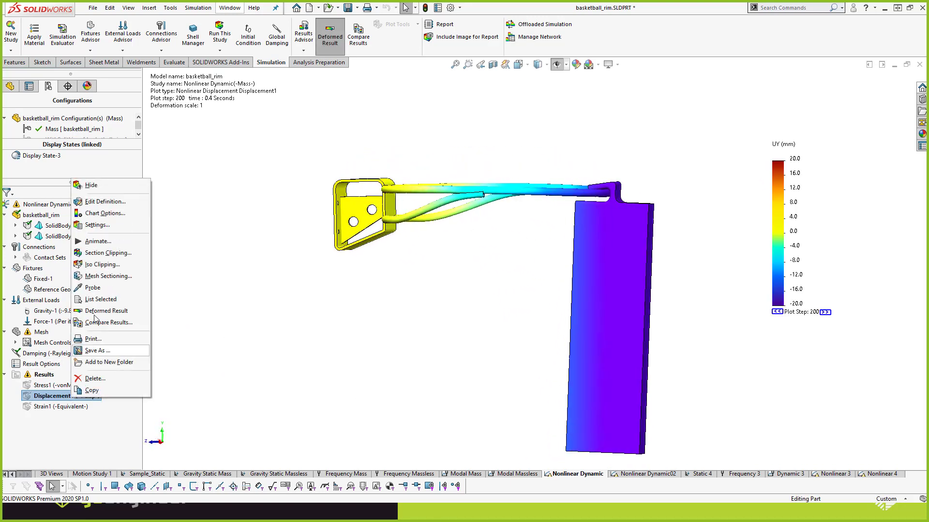
{"action": "left_click", "coordinate": [99, 242]}
{"action": "left_click", "coordinate": [67, 143]}
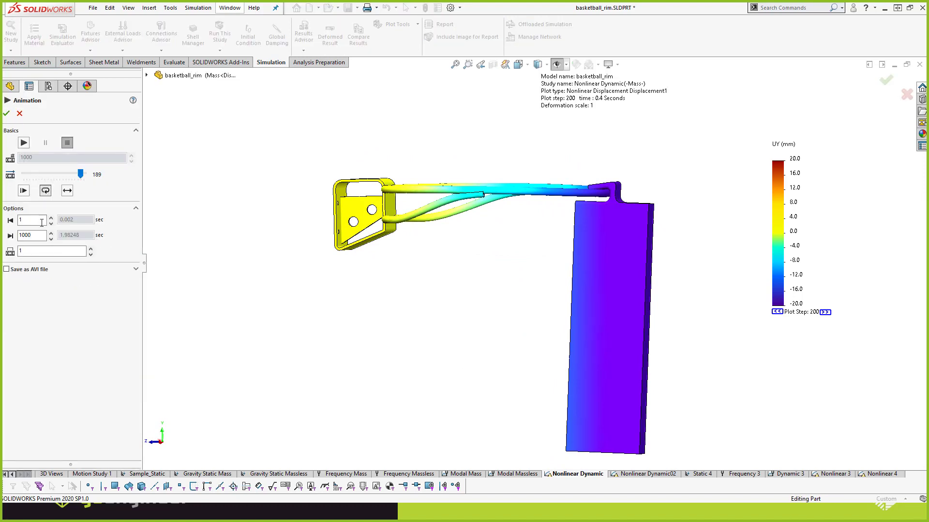
{"action": "type", "text": "10"}
{"action": "key", "text": "shift+Tab"}
{"action": "type", "text": "2"}
{"action": "left_click", "coordinate": [231, 219]}
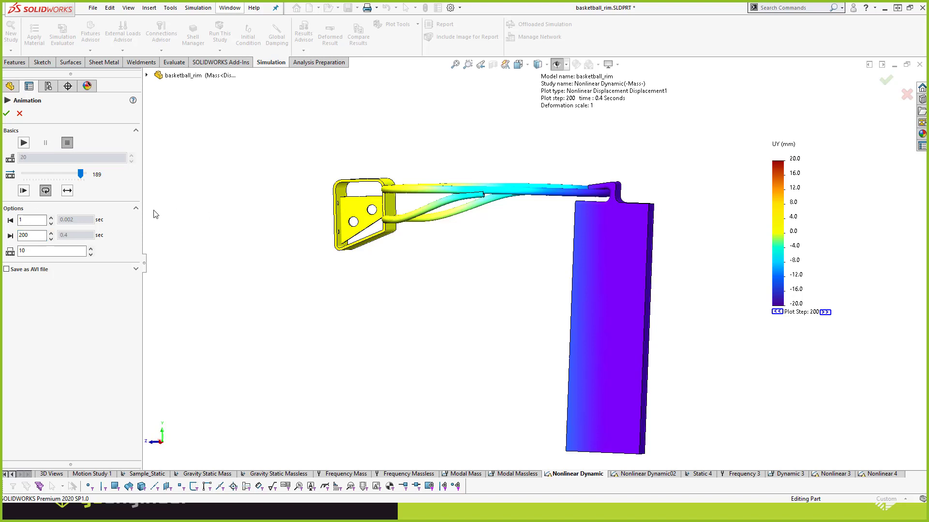
- Play the Displacement1 animation to examine the swinging mass and rim, and close the animation without keeping it
{"action": "left_click", "coordinate": [24, 143]}
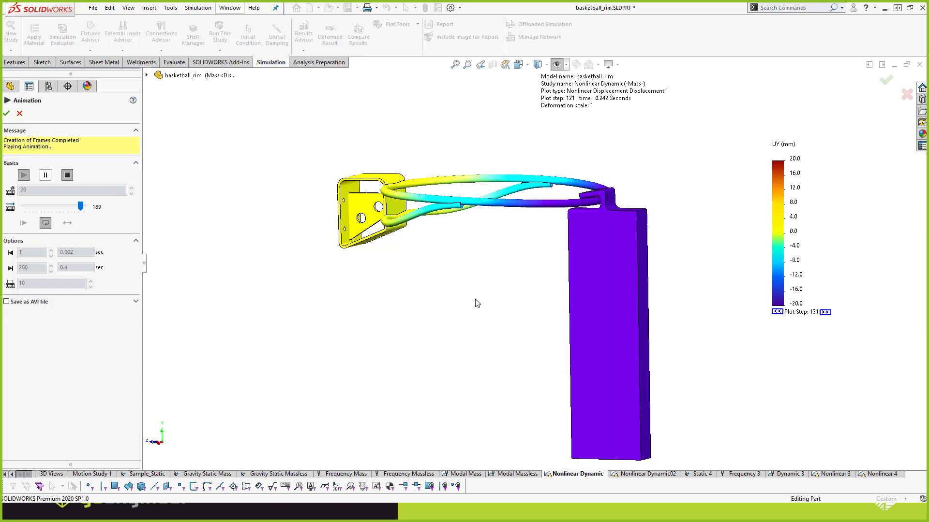
{"action": "left_click", "coordinate": [20, 115]}
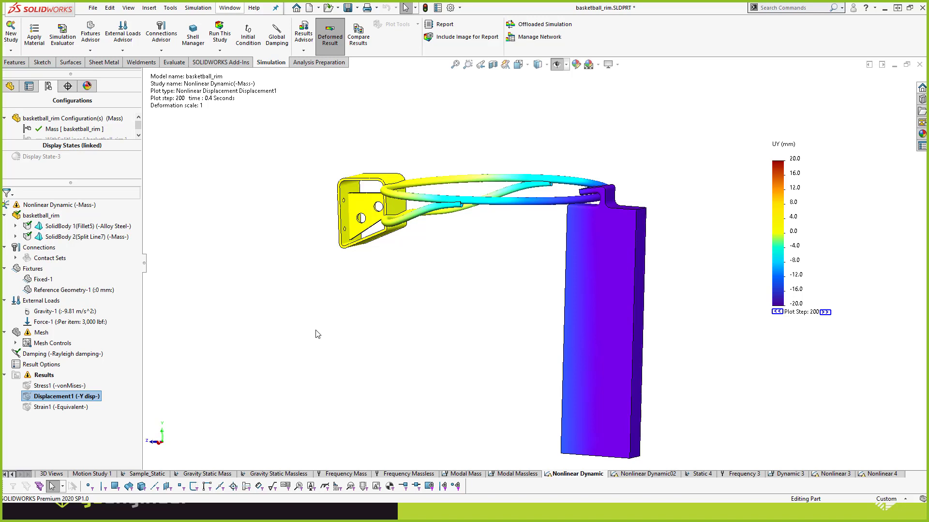
{"action": "right_click", "coordinate": [74, 398]}
{"action": "left_click", "coordinate": [305, 365]}
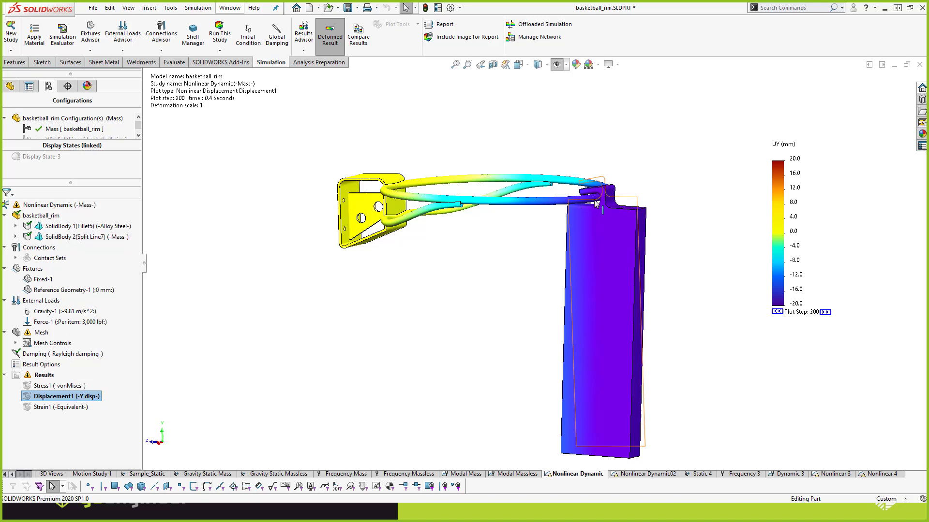
- Switch to the slide presentation and reveal the oscillation graph on the Agenda slide
{"action": "key", "text": "alt+Tab"}
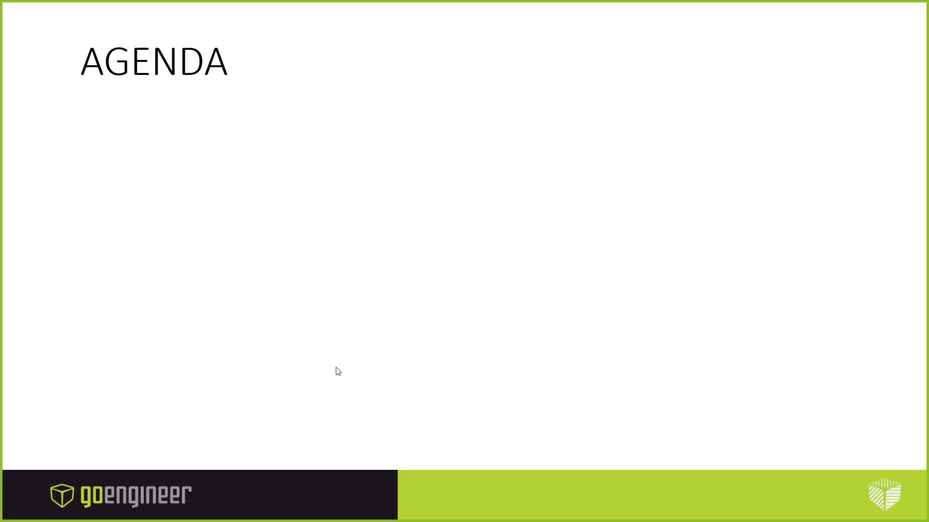
{"action": "left_click", "coordinate": [336, 368]}
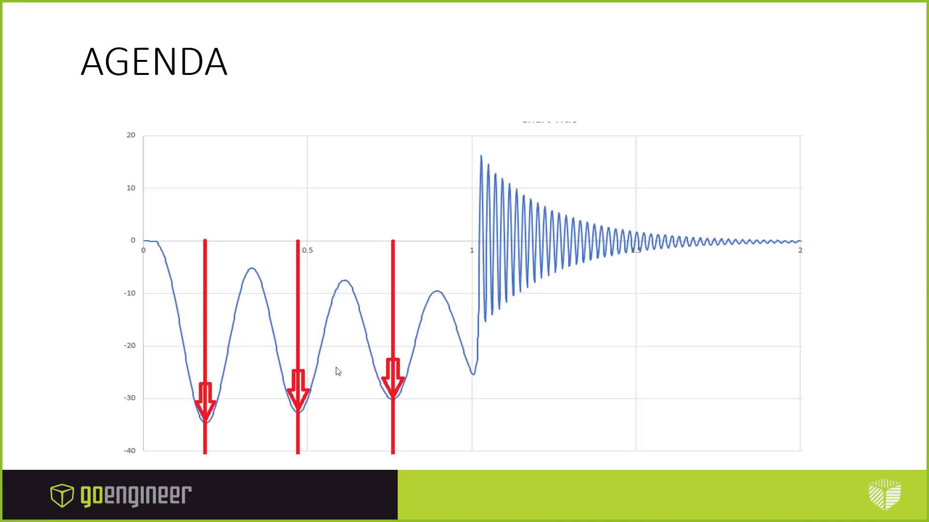